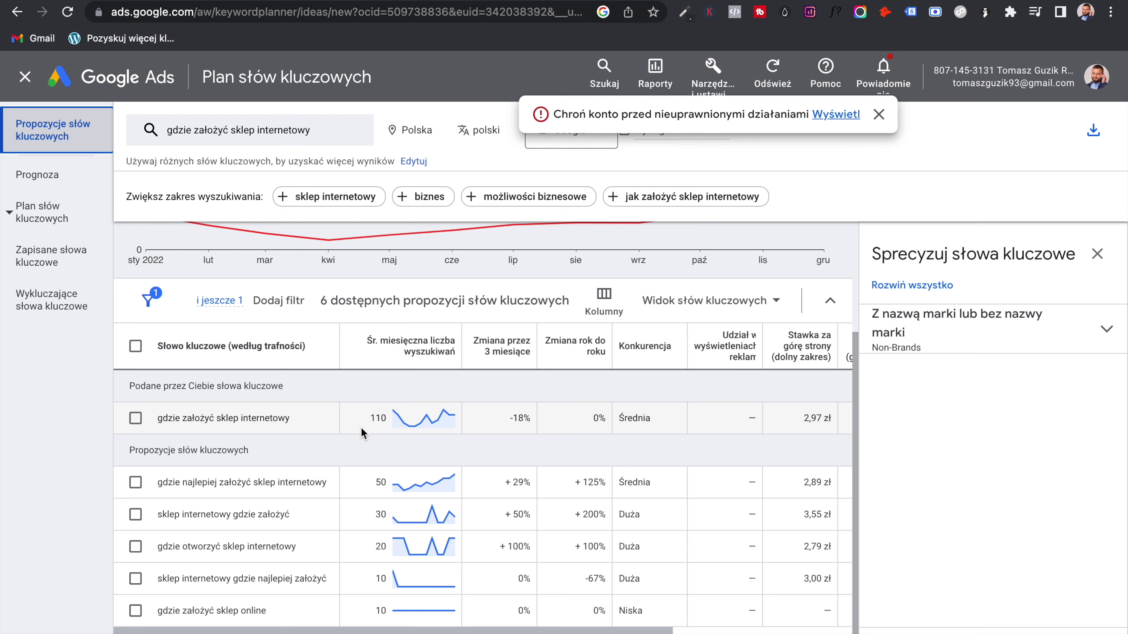
# - Examine the average monthly searches for the keyword "gdzie założyć sklep internetowy" in the keyword plan
pyautogui.moveTo(365, 419)
pyautogui.mouseDown()
pyautogui.moveTo(386, 419)
pyautogui.moveTo(372, 417)
pyautogui.mouseUp()
pyautogui.scroll(1, 358, 433)
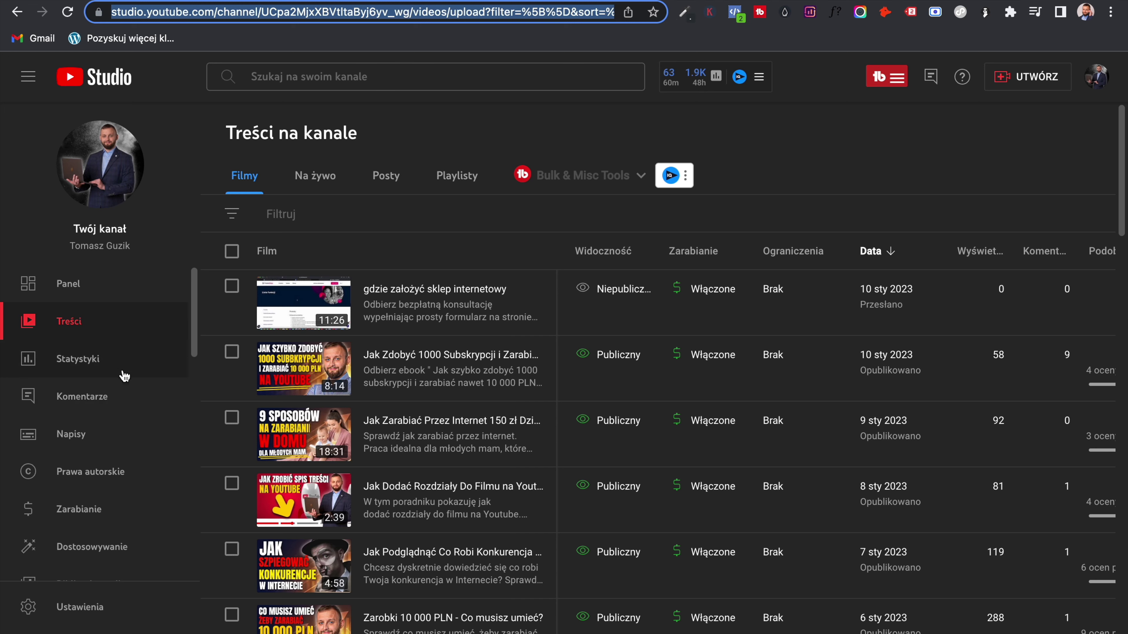
# - Open the channel's detailed views report in YouTube Studio analytics and break it down by traffic source (Źródło wizyt)
pyautogui.click(124, 373)
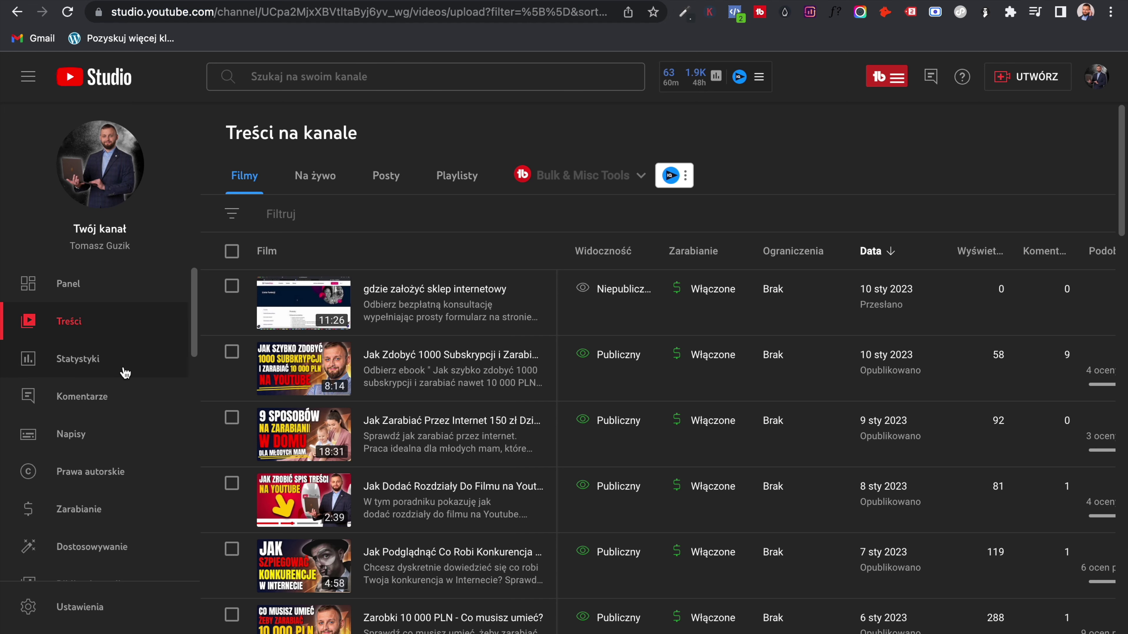
pyautogui.scroll(-2, 288, 365)
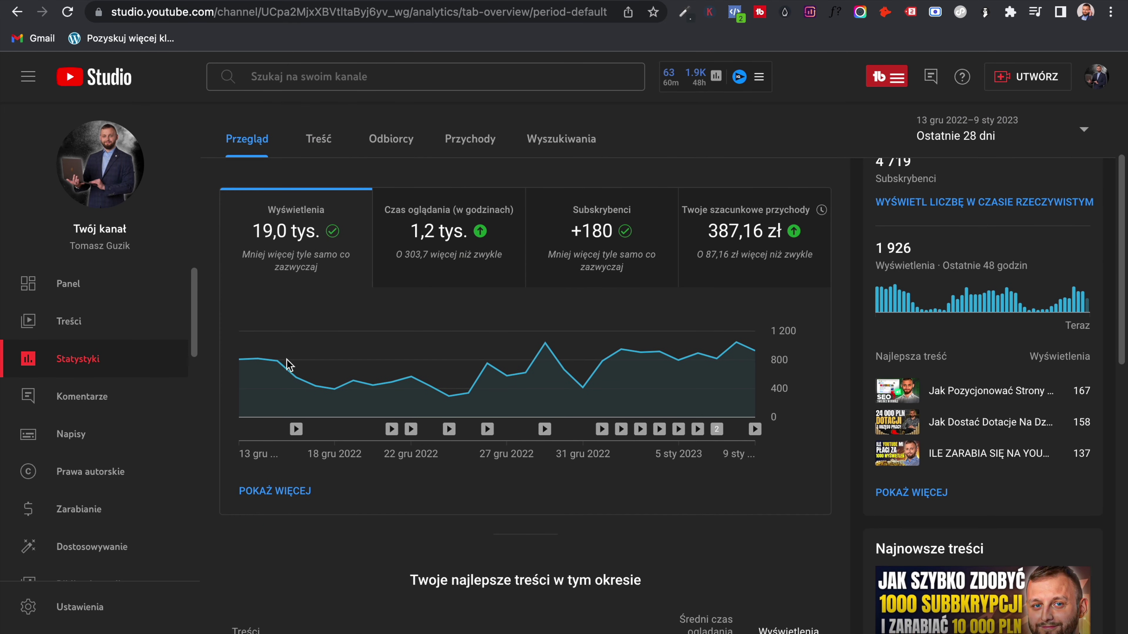
pyautogui.click(284, 492)
pyautogui.click(126, 218)
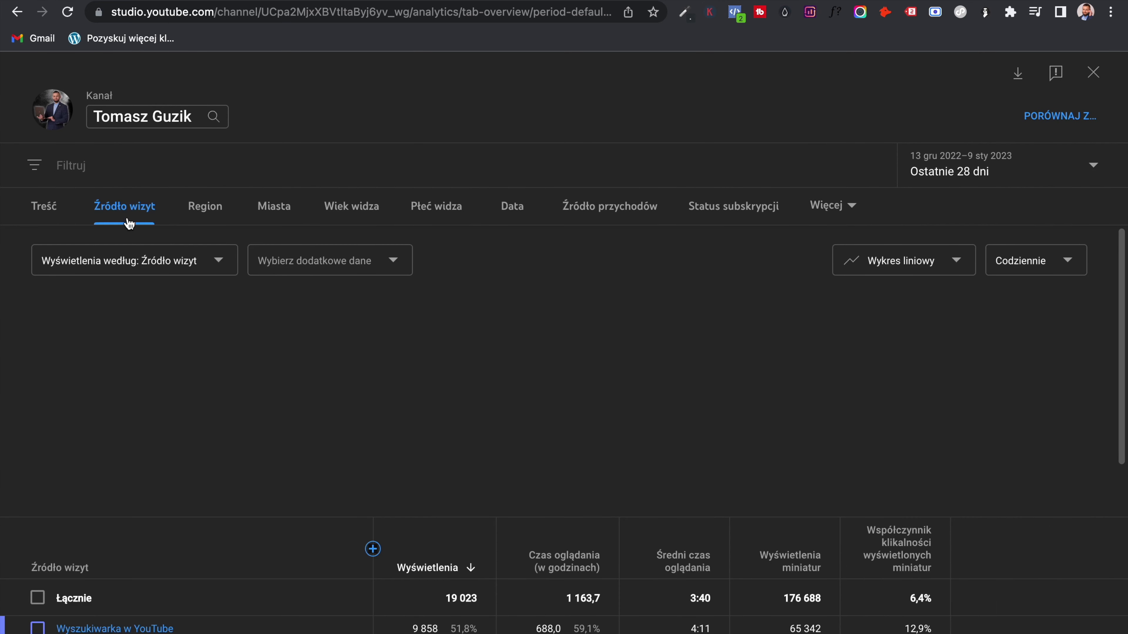
pyautogui.scroll(-5, 176, 285)
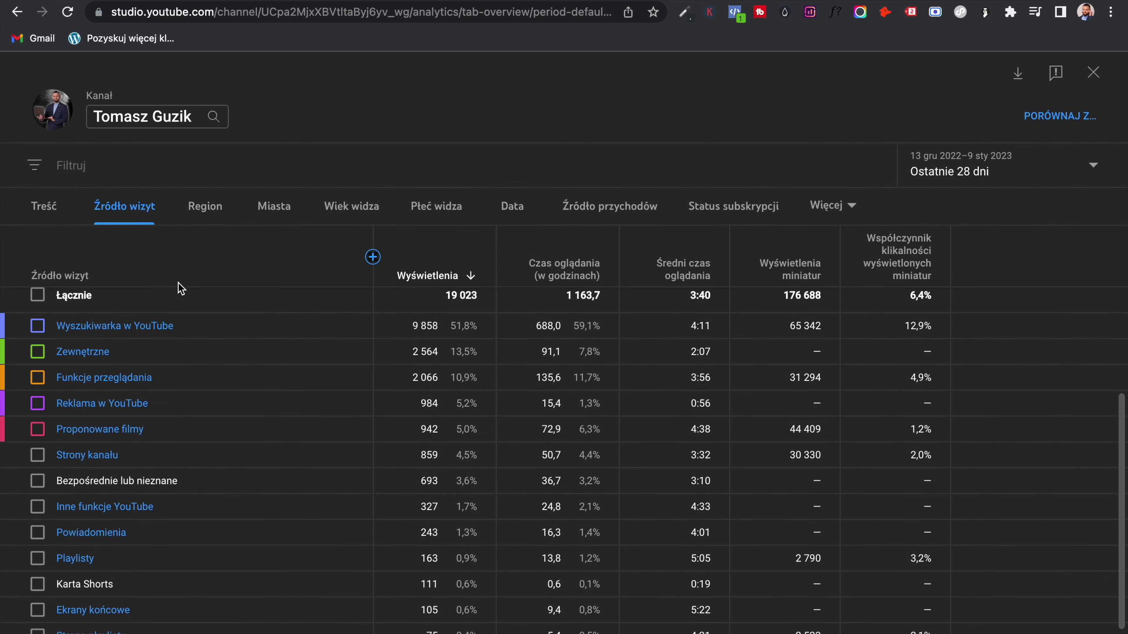
# - Open the YouTube search (Wyszukiwarka w YouTube) traffic source to view its search terms, and close the detailed report
pyautogui.moveTo(420, 328); pyautogui.dragTo(444, 328)
pyautogui.click(332, 322)
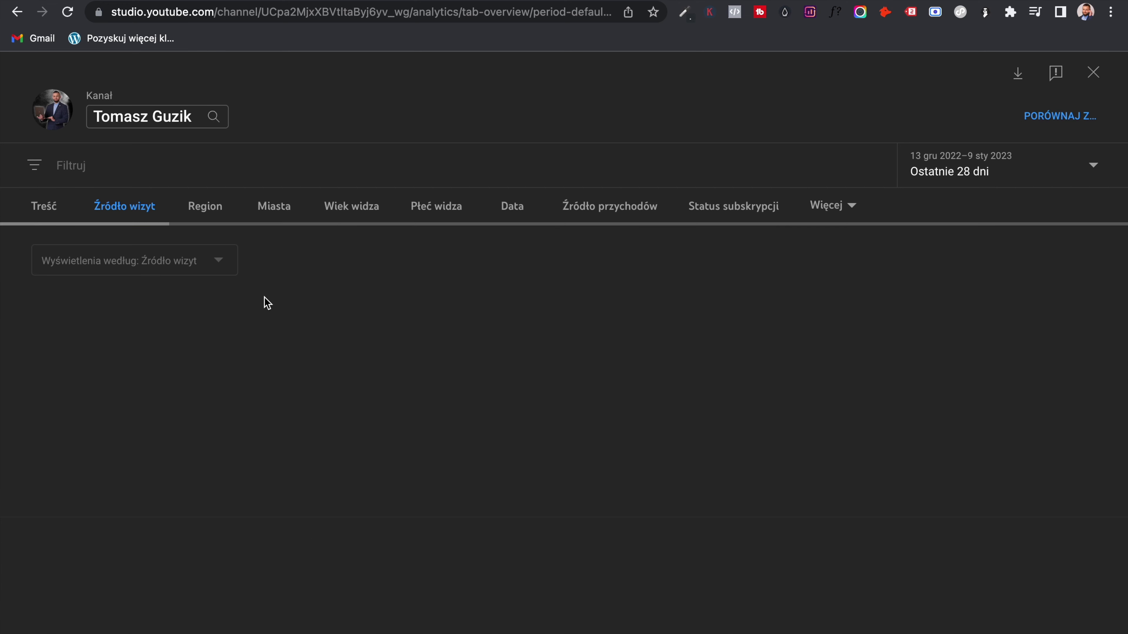
pyautogui.click(16, 12)
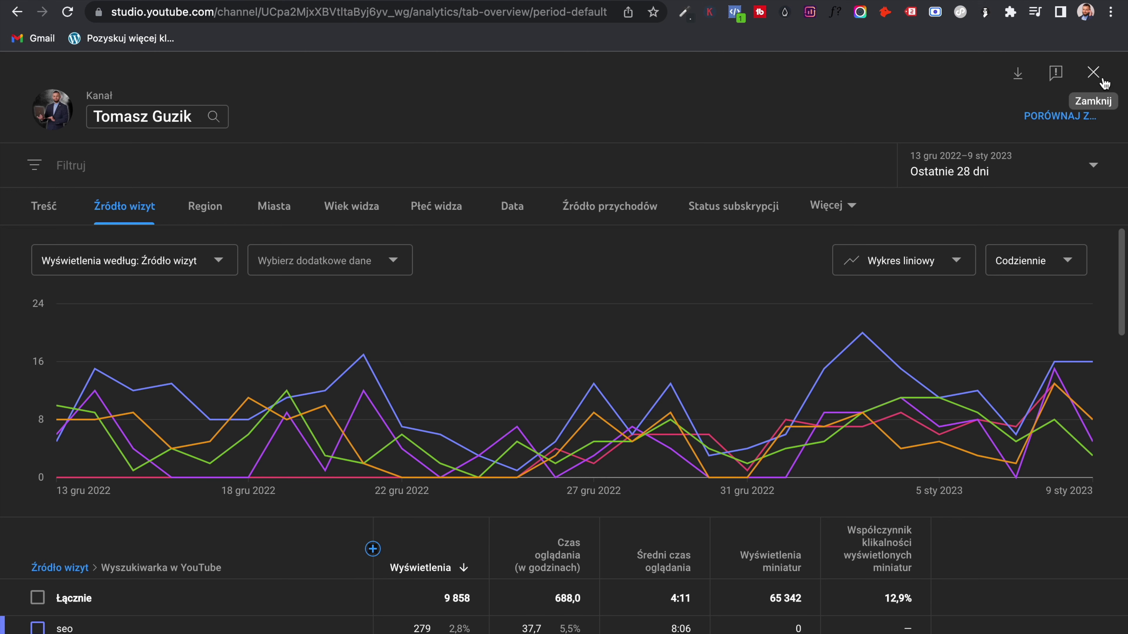
pyautogui.click(1093, 72)
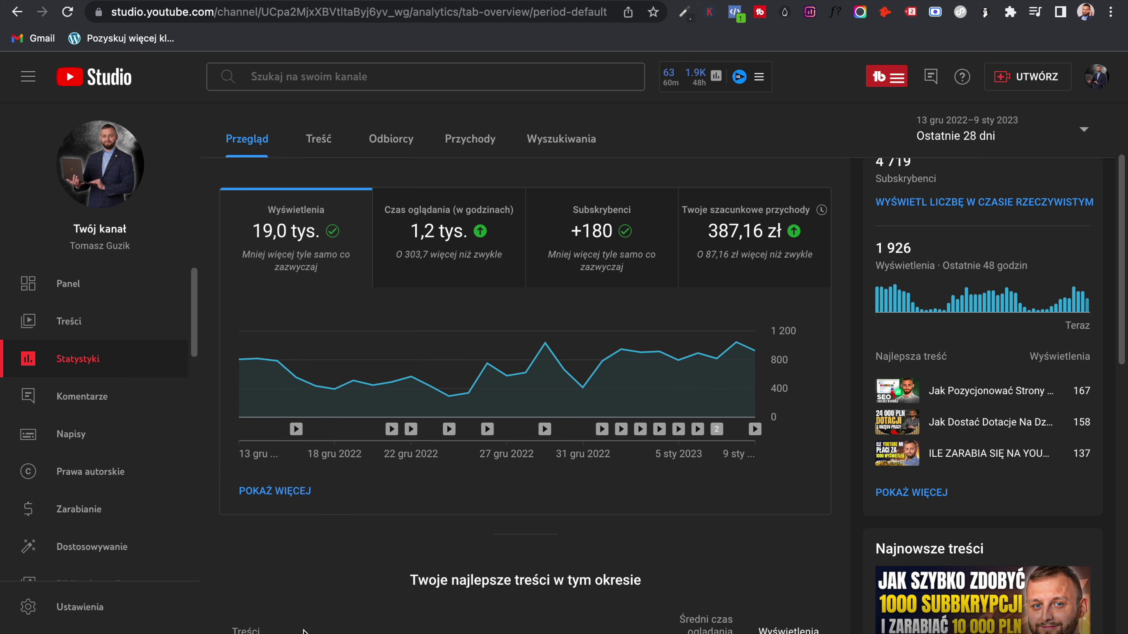
# - Reopen the detailed views report by traffic source and examine the breakdown of external (Zewnętrzne) sources
pyautogui.click(283, 492)
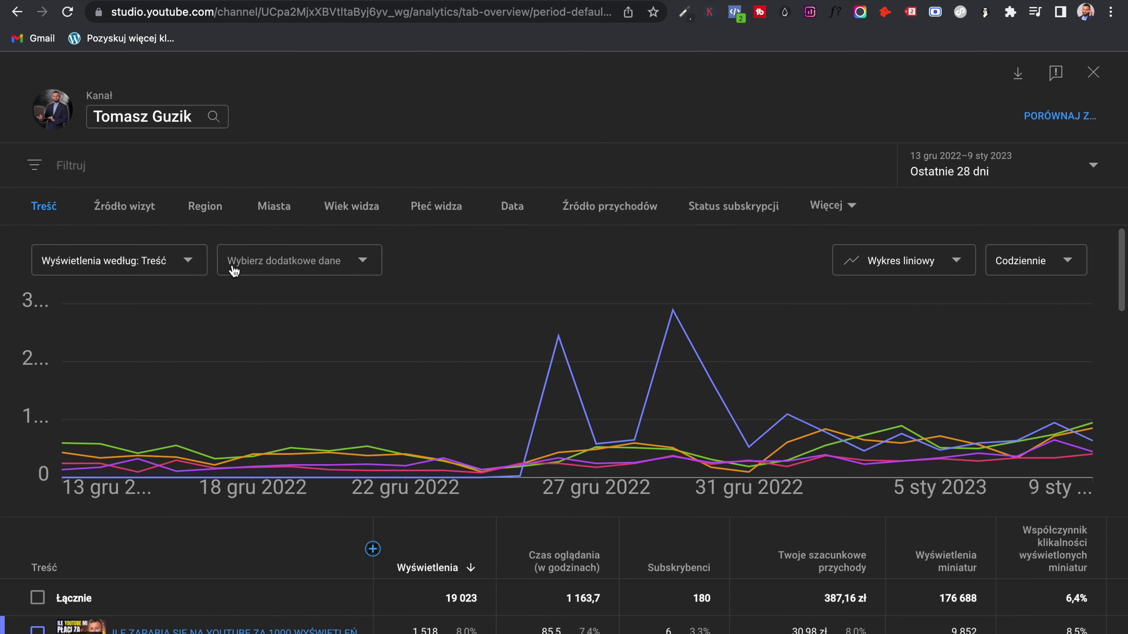
pyautogui.click(136, 209)
pyautogui.scroll(-4, 244, 347)
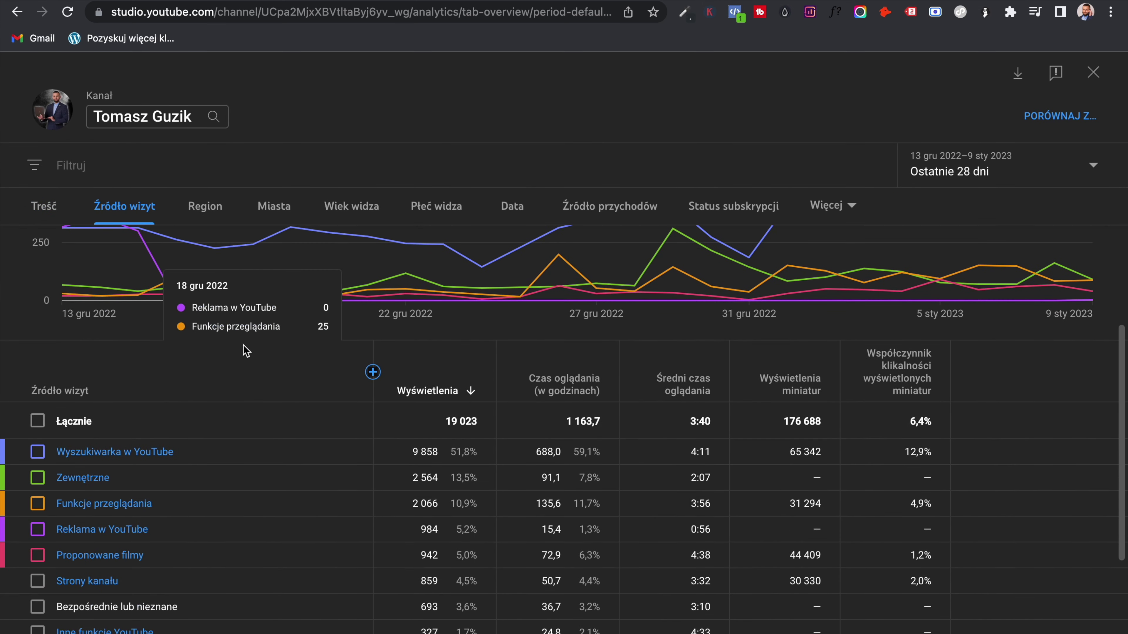
pyautogui.click(94, 480)
pyautogui.scroll(-3, 143, 548)
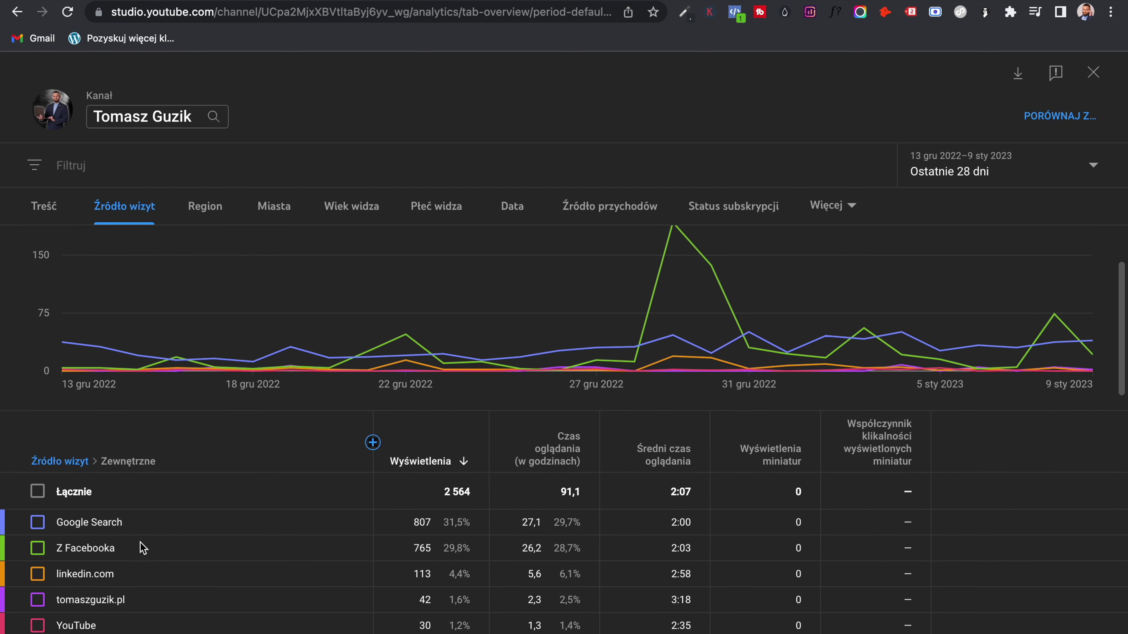
pyautogui.moveTo(115, 481)
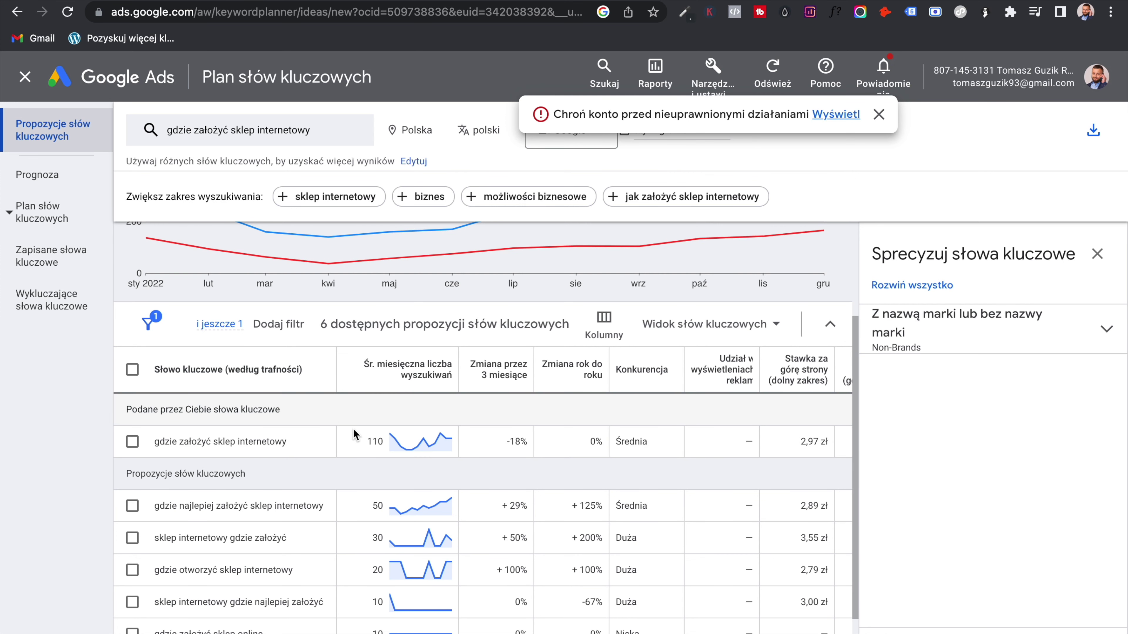
pyautogui.click(437, 448)
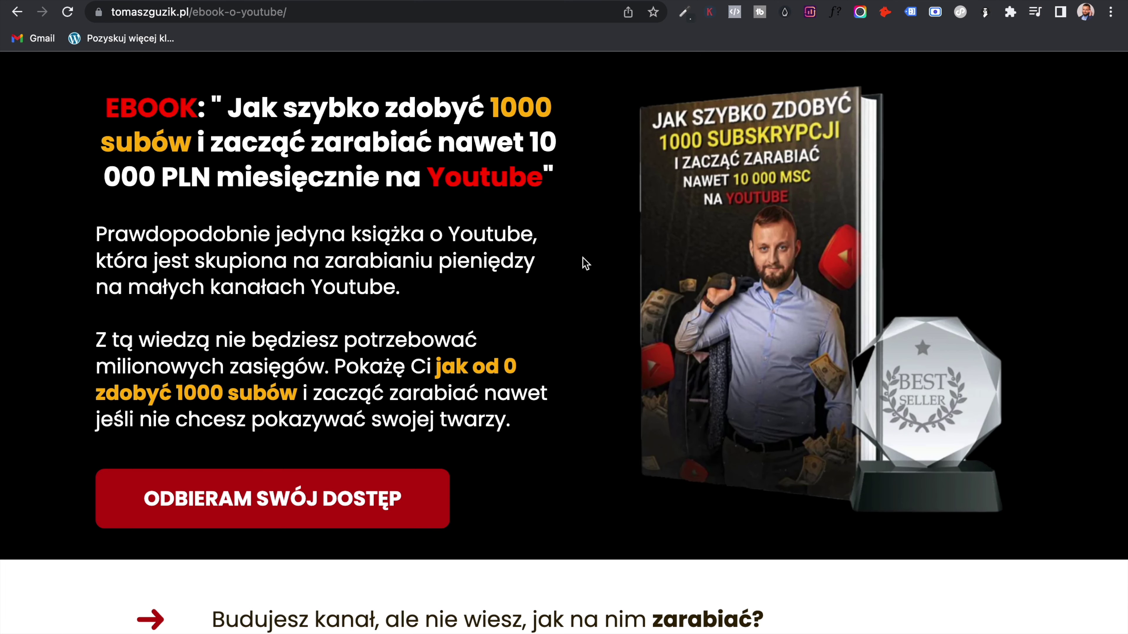
pyautogui.scroll(-1, 585, 264)
pyautogui.scroll(-1, 586, 263)
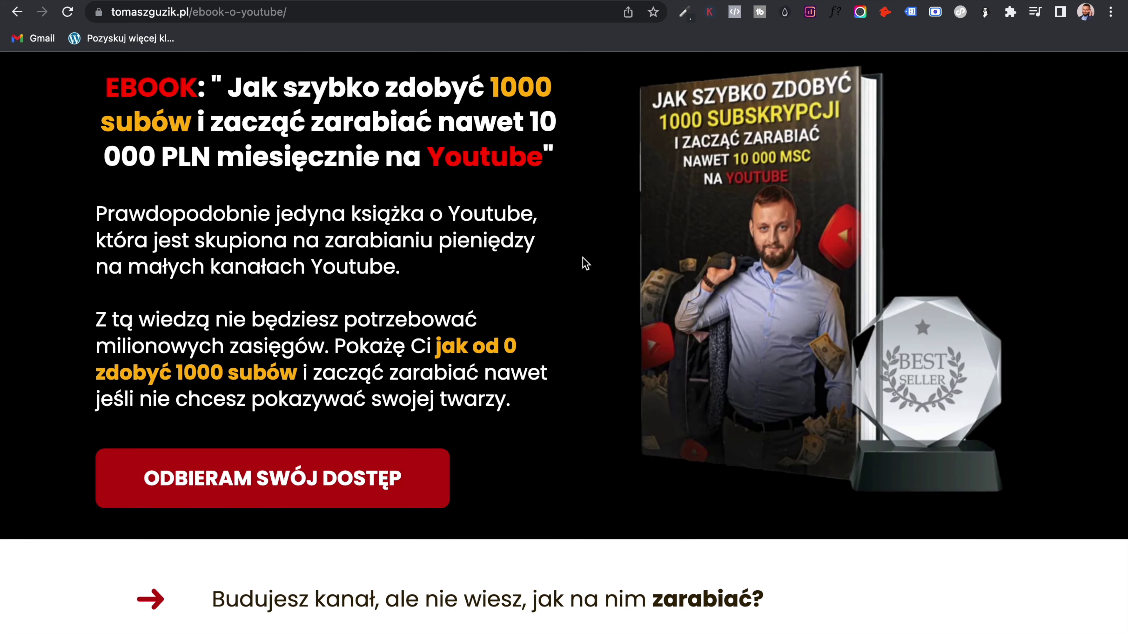
pyautogui.scroll(-1, 585, 264)
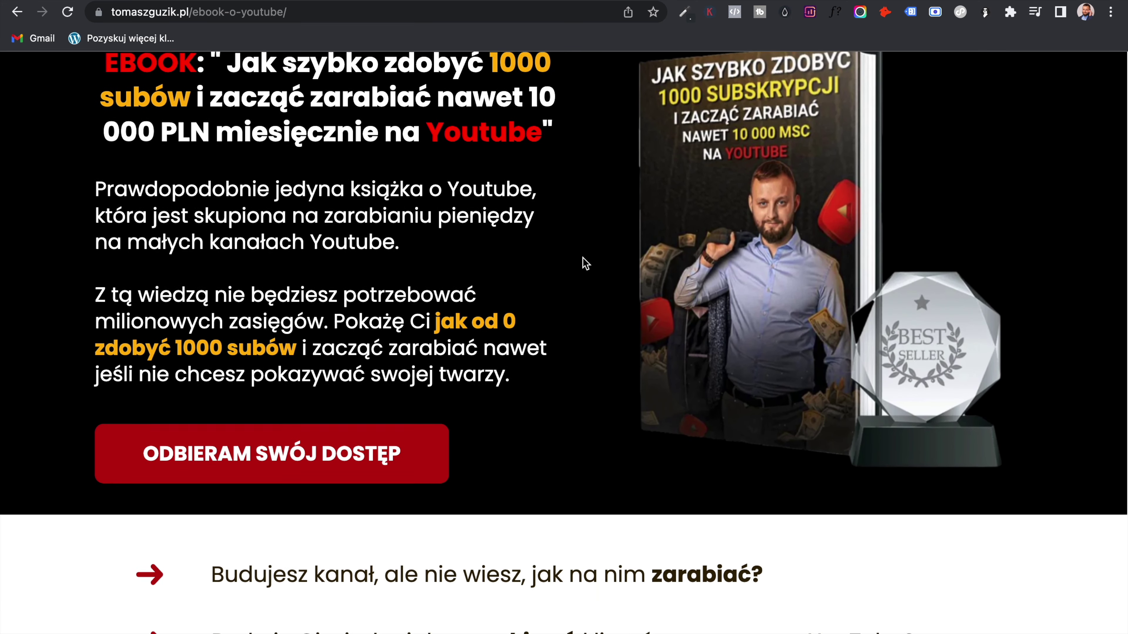
pyautogui.scroll(1, 585, 264)
pyautogui.scroll(-1, 585, 263)
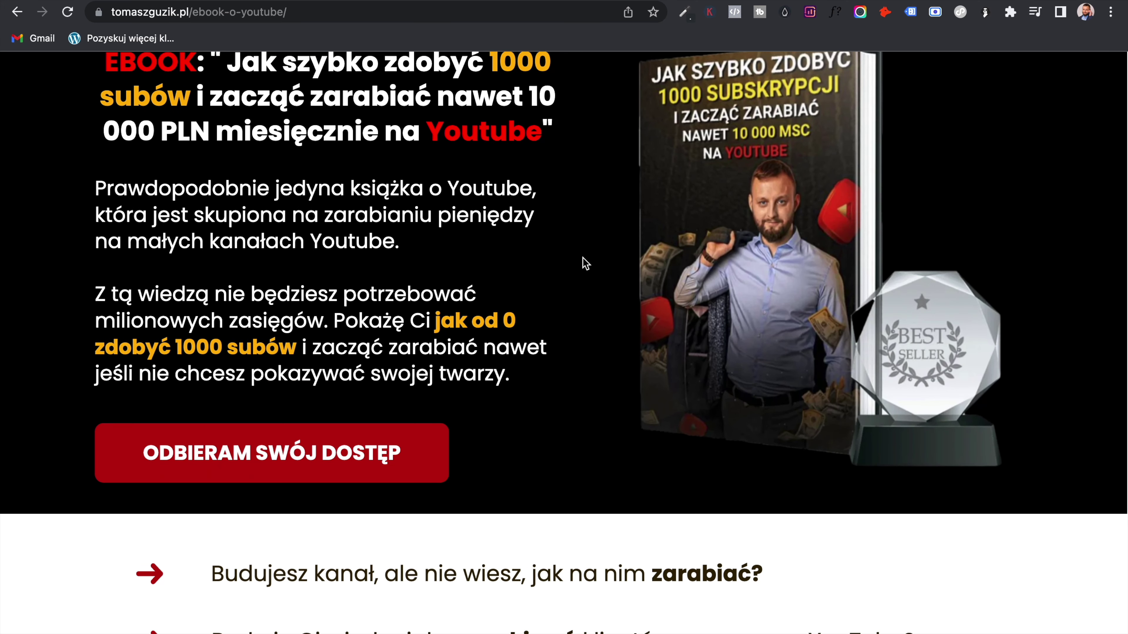
pyautogui.scroll(2, 585, 263)
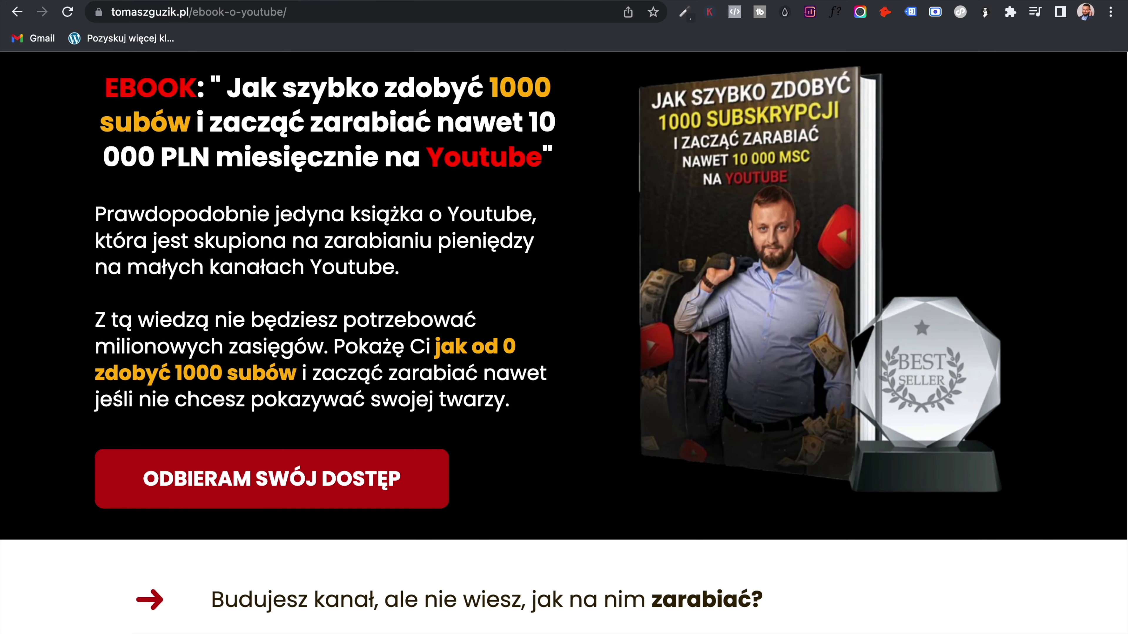
# - Switch to the YouTube watch page and search for "jak pozycjonowac filmy na youtube"
pyautogui.click(399, 1)
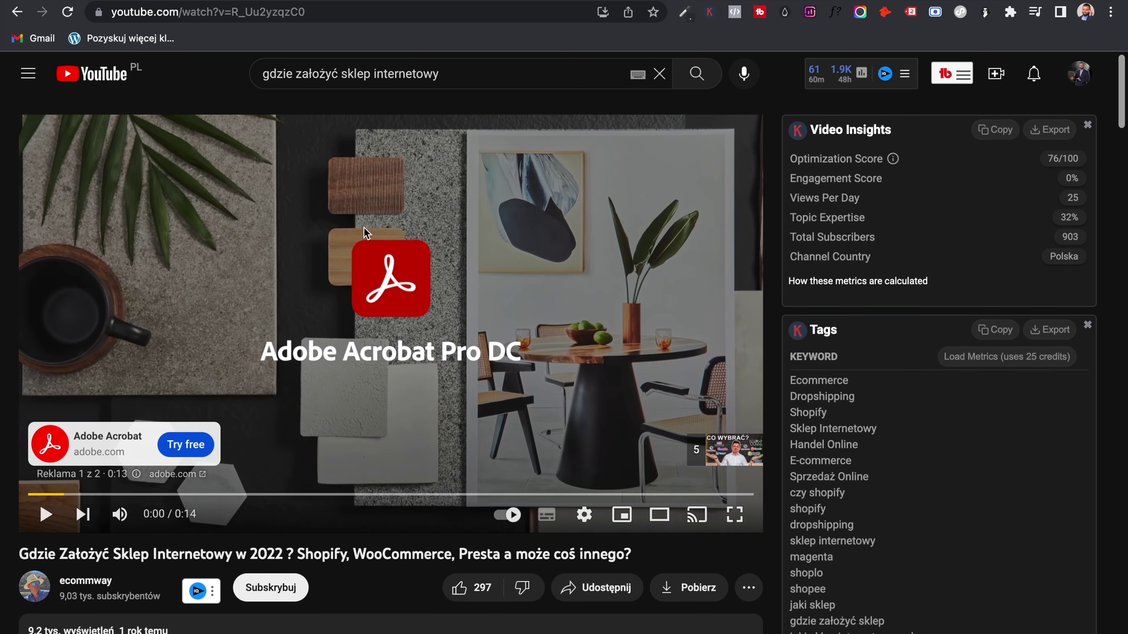
pyautogui.moveTo(444, 73); pyautogui.dragTo(253, 81)
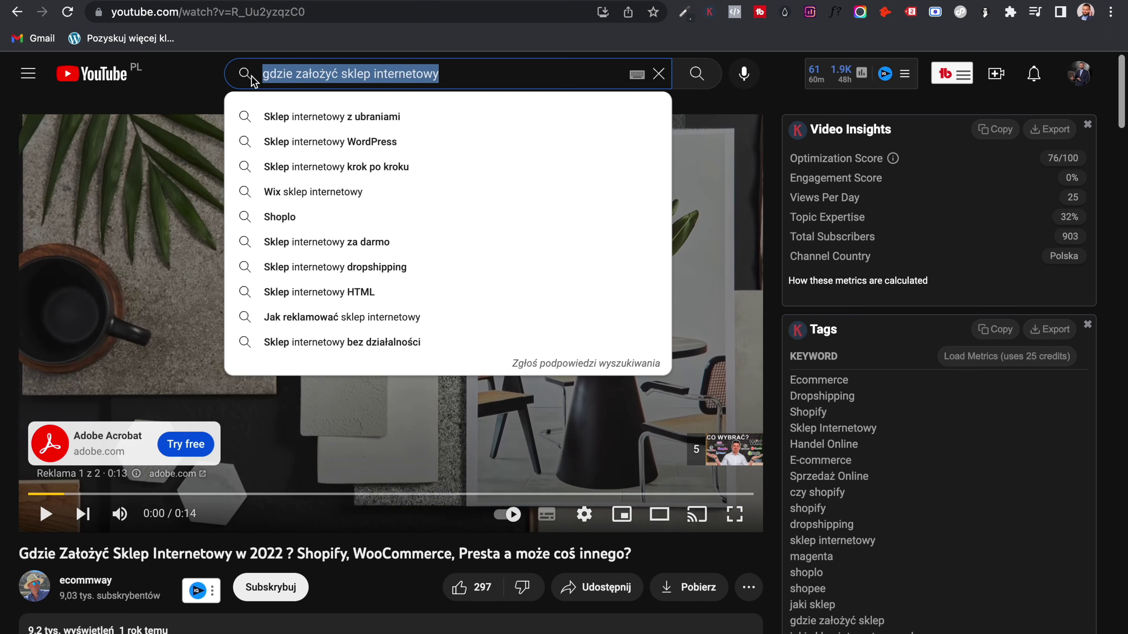
pyautogui.write('jak po')
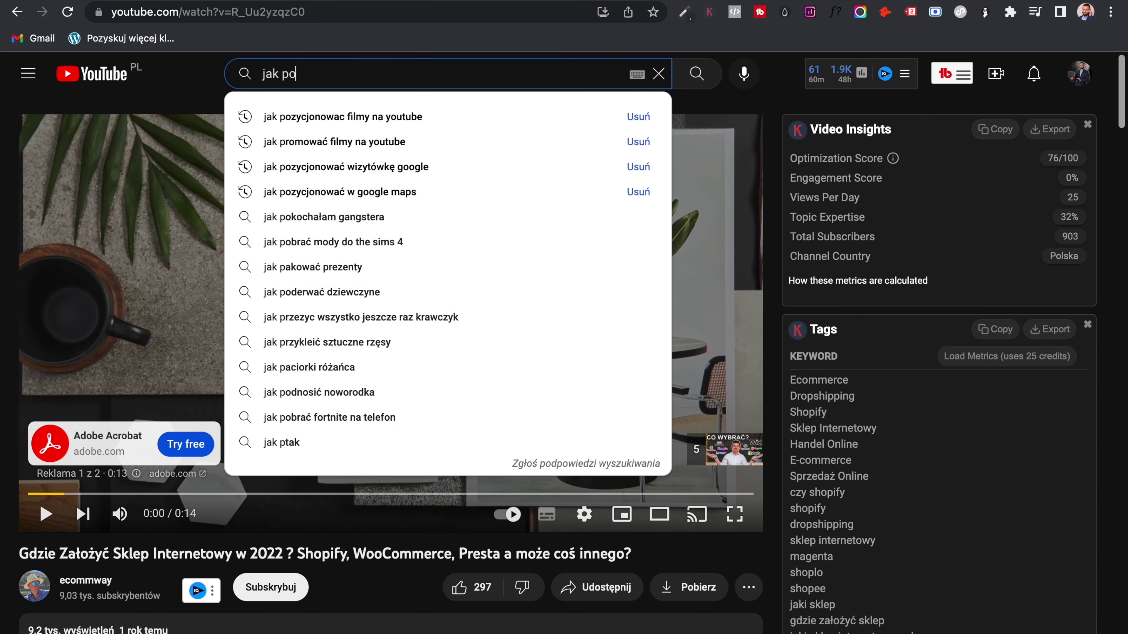
pyautogui.write('zycjono')
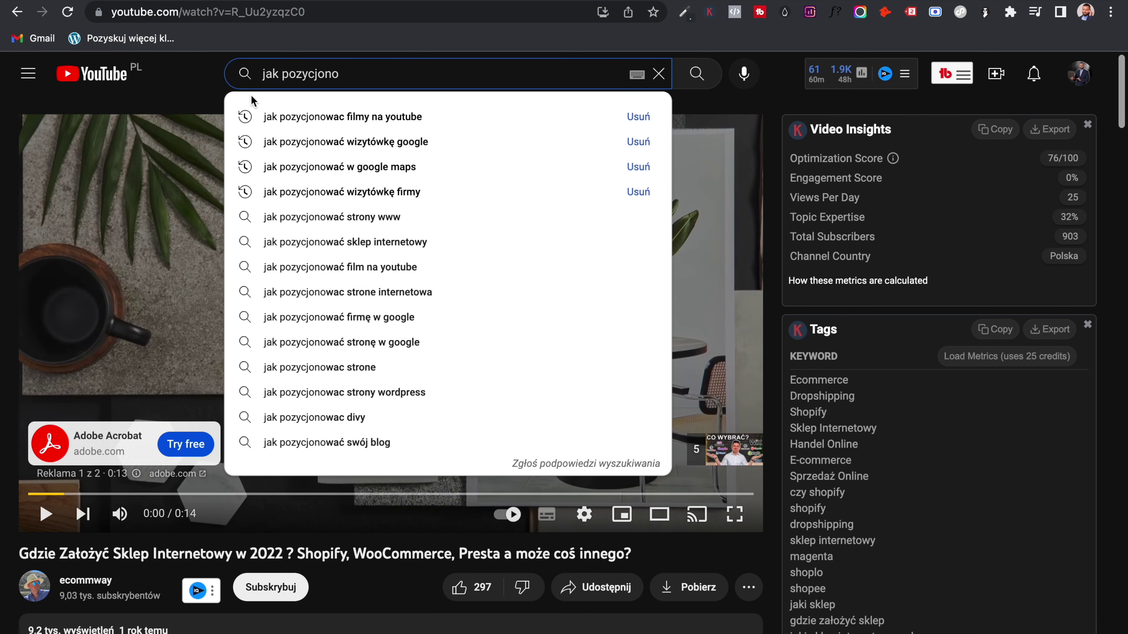
pyautogui.click(285, 117)
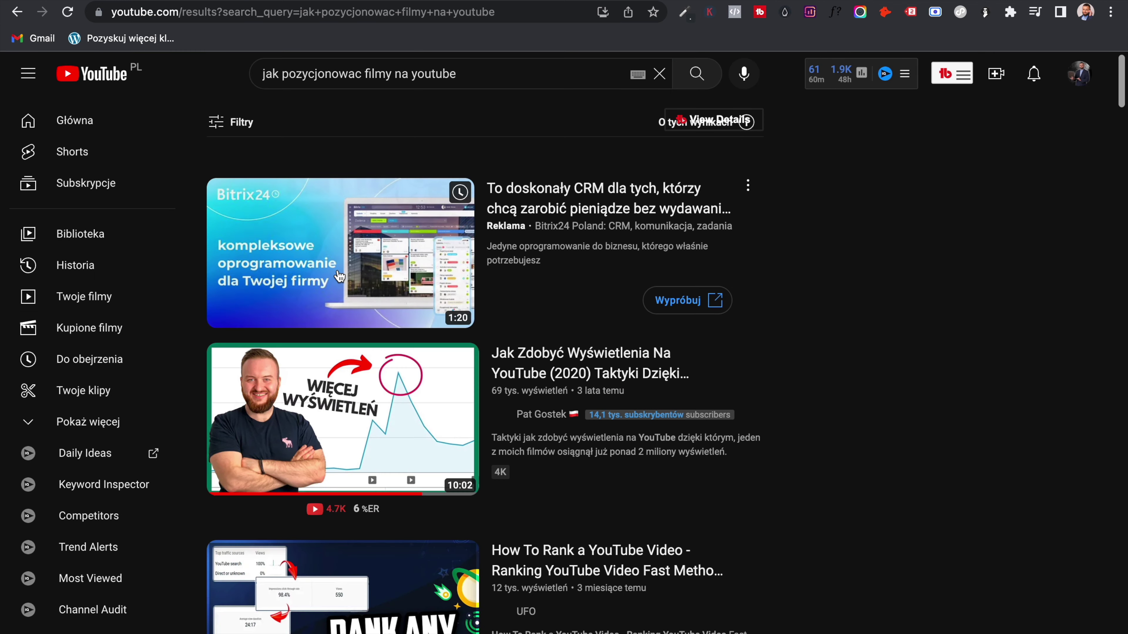
# - Examine the titles, view counts and ages of the videos ranking for "jak pozycjonowac filmy na youtube"
pyautogui.scroll(-2, 340, 276)
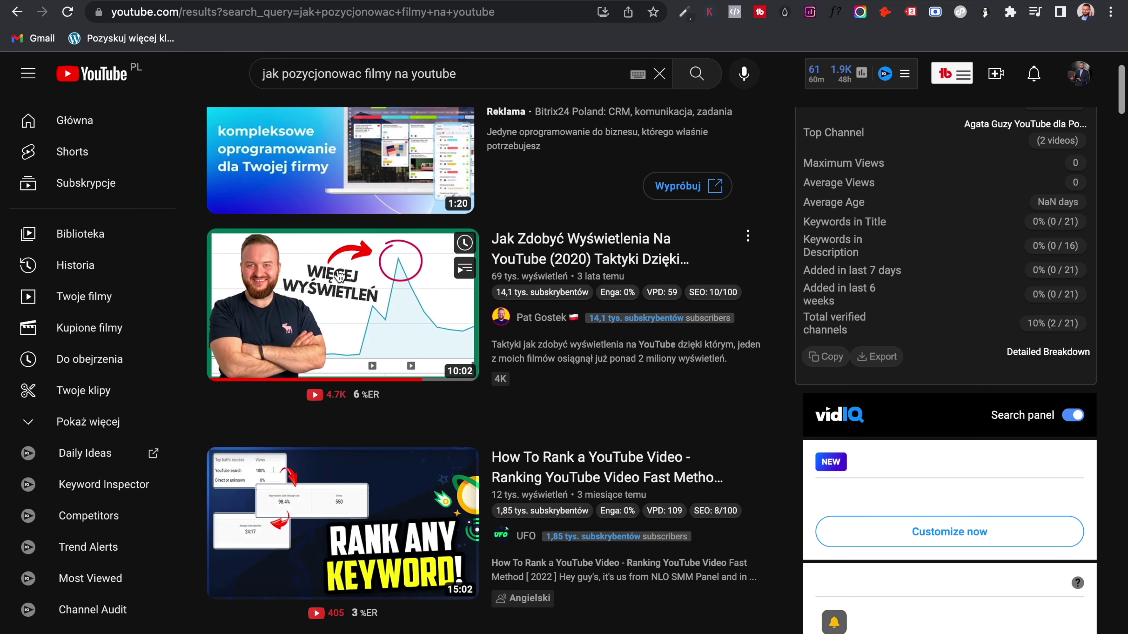
pyautogui.scroll(-2, 429, 317)
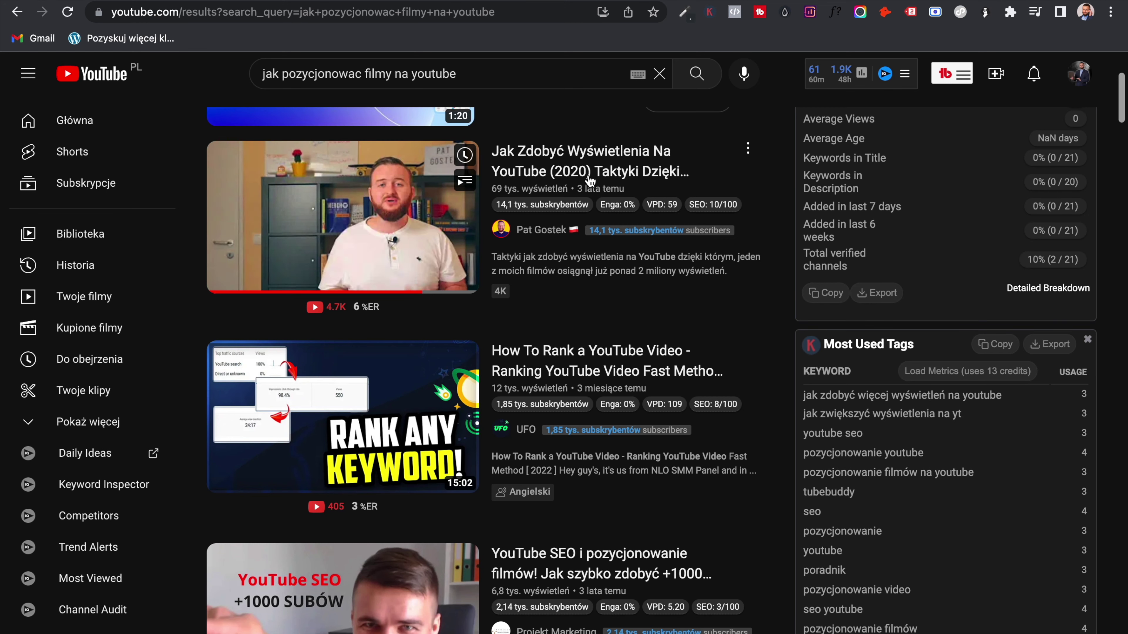
pyautogui.scroll(2, 522, 177)
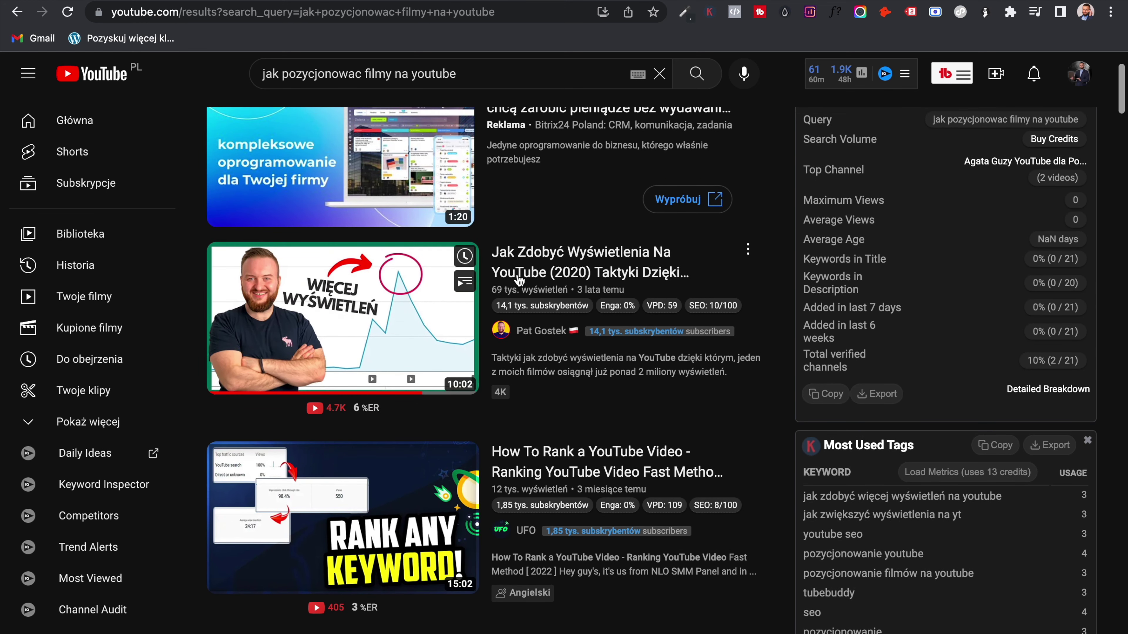
pyautogui.scroll(1, 520, 280)
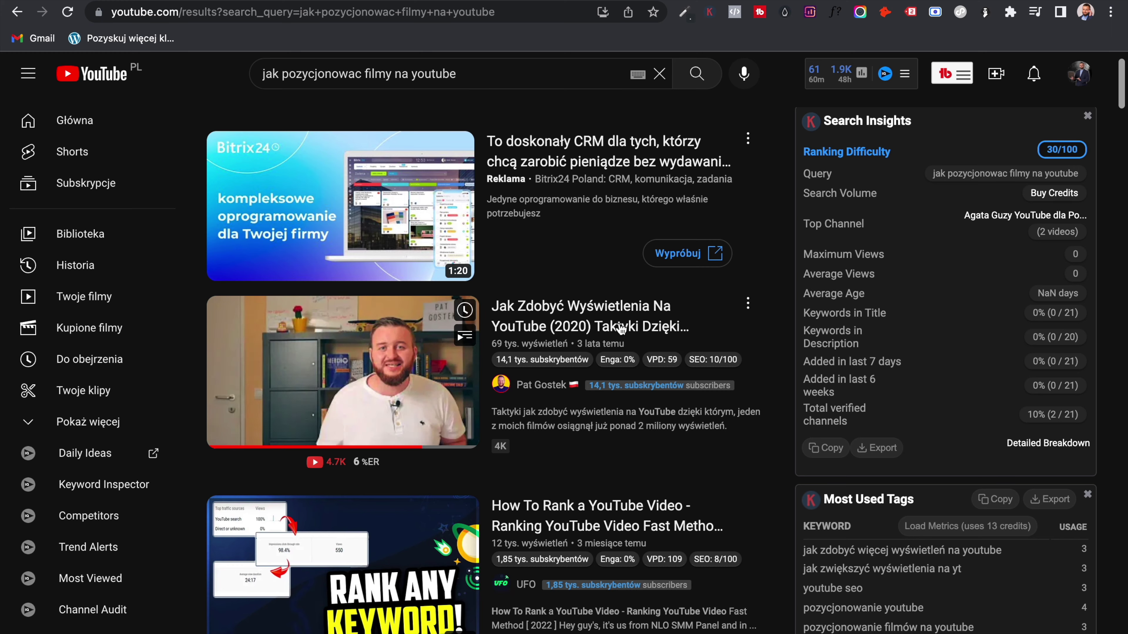
pyautogui.scroll(1, 555, 311)
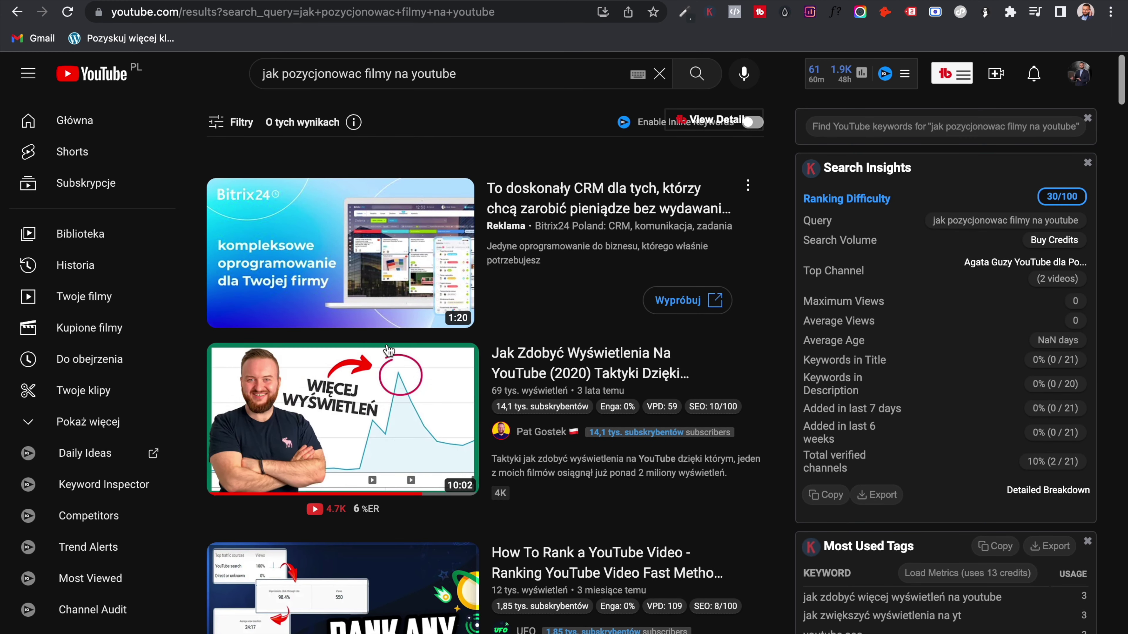
pyautogui.scroll(-8, 390, 355)
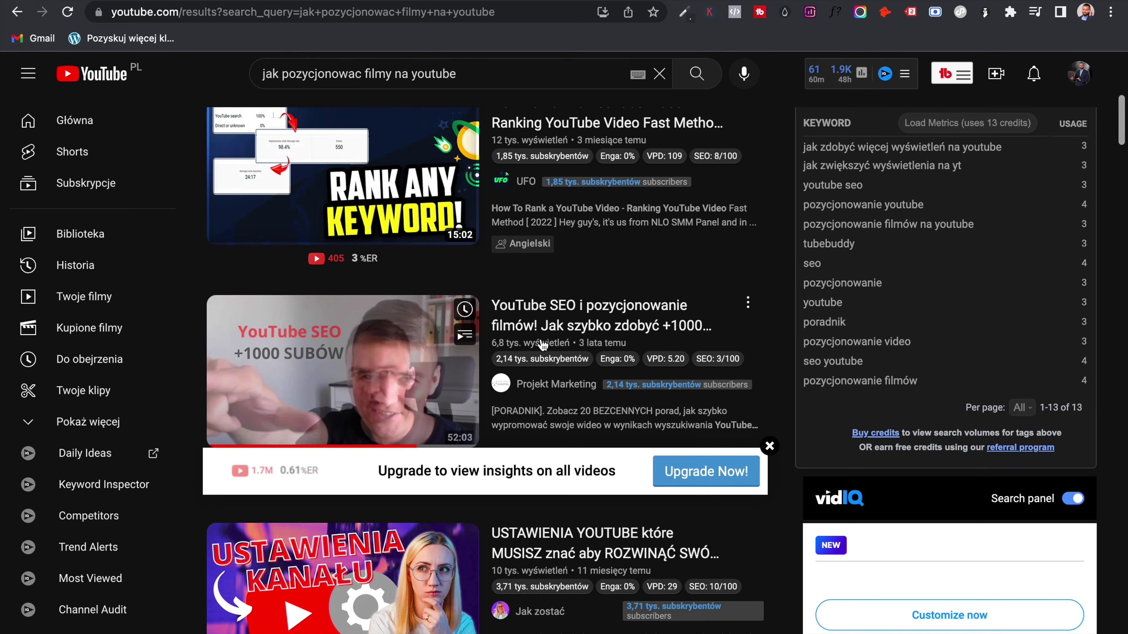
pyautogui.scroll(-6, 542, 348)
pyautogui.scroll(13, 532, 413)
pyautogui.scroll(-18, 533, 413)
pyautogui.scroll(-7, 533, 414)
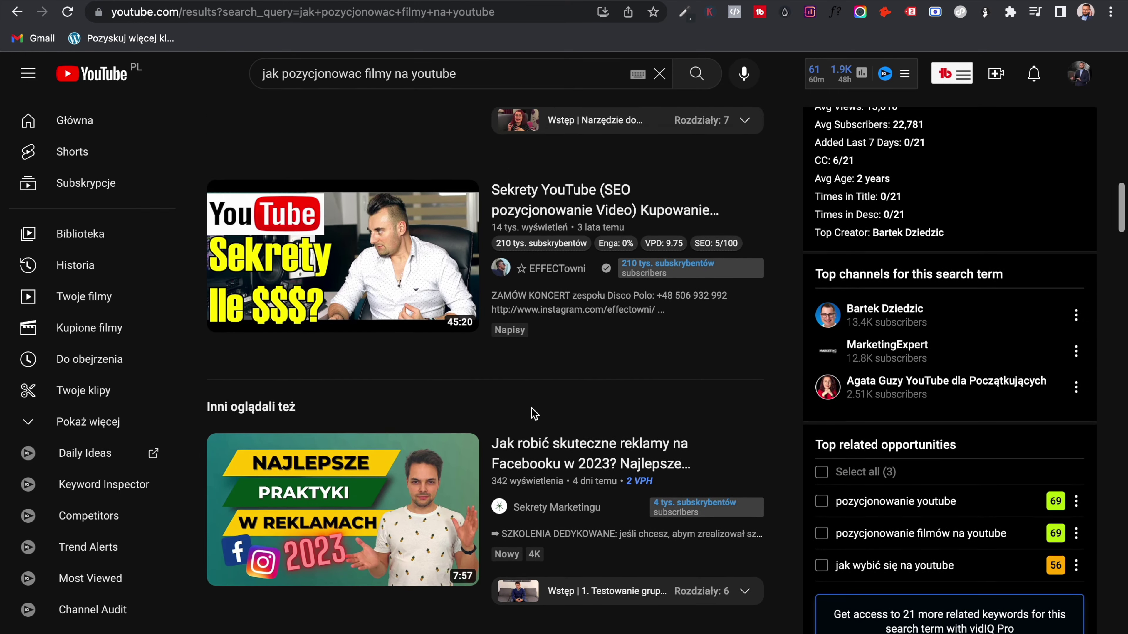
pyautogui.scroll(20, 534, 413)
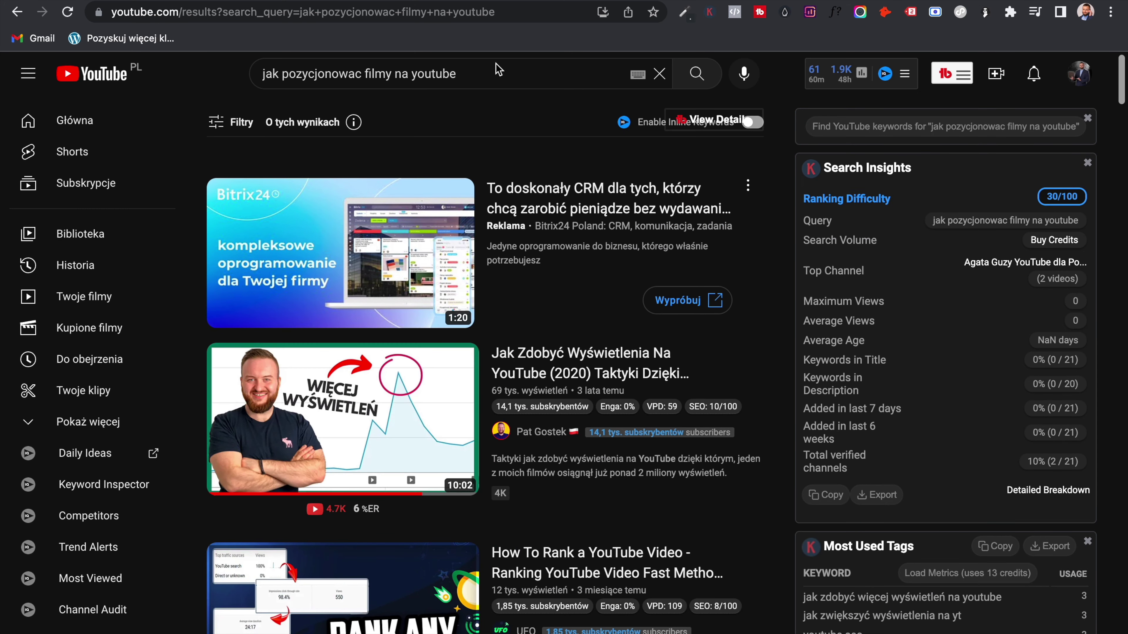
# - Copy the keyword "gdzie założyć sklep internetowy" from TubeBuddy's Keyword Explorer in YouTube Studio
pyautogui.click(486, 71)
pyautogui.moveTo(485, 71); pyautogui.dragTo(234, 60)
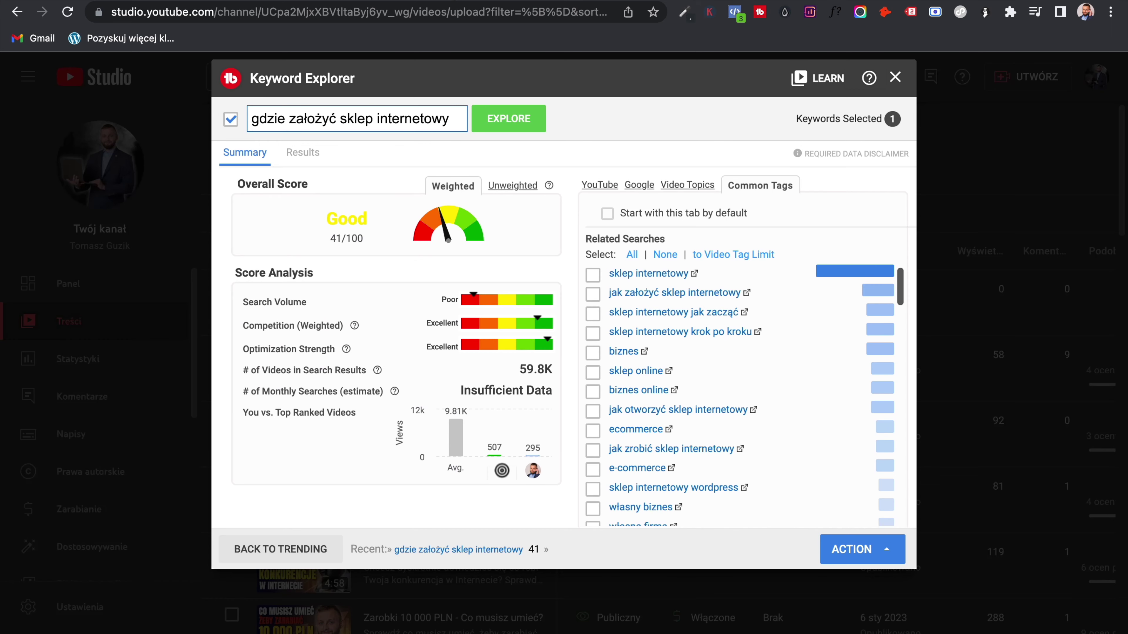
pyautogui.moveTo(457, 119); pyautogui.dragTo(231, 118)
pyautogui.press('super+c')
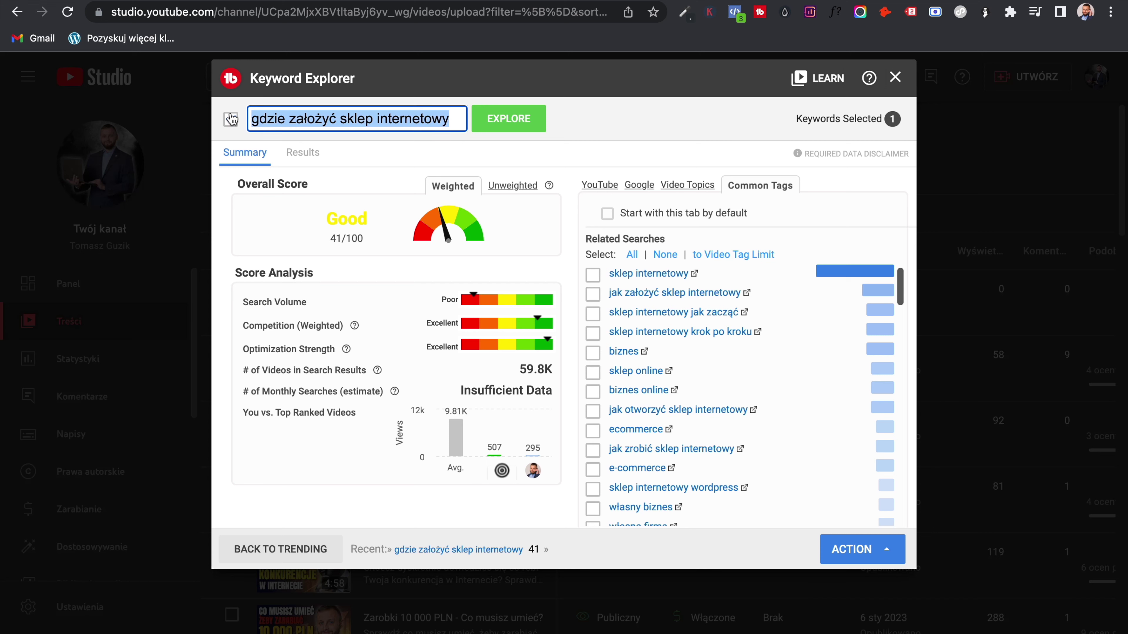
# - Close the Keyword Explorer and open TubeBuddy's SEO Studio
pyautogui.click(895, 77)
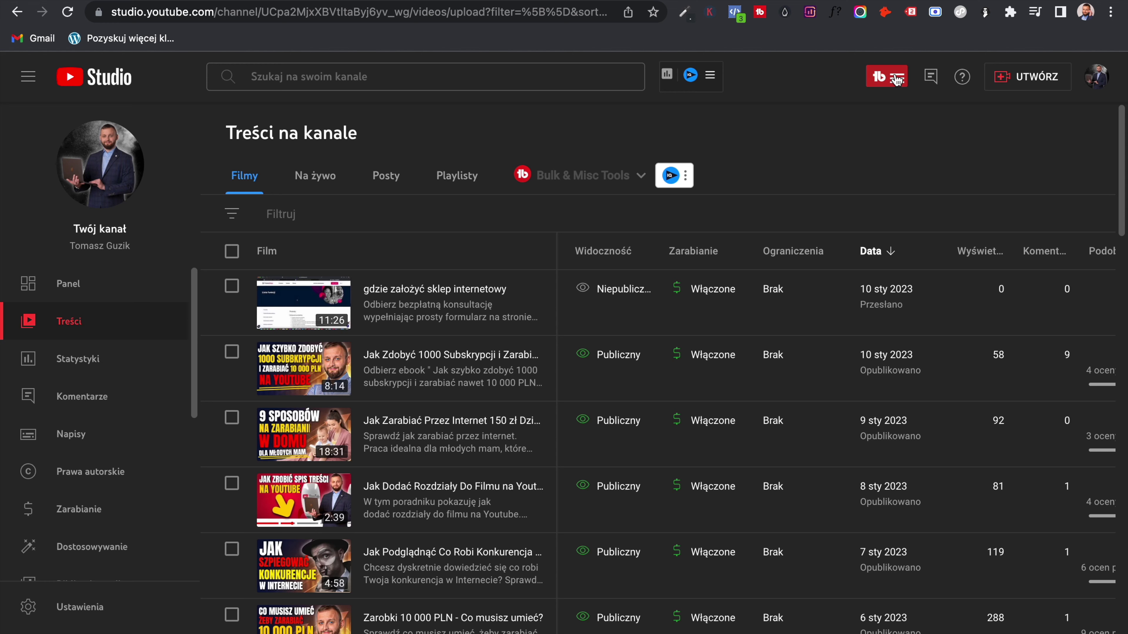
pyautogui.click(895, 85)
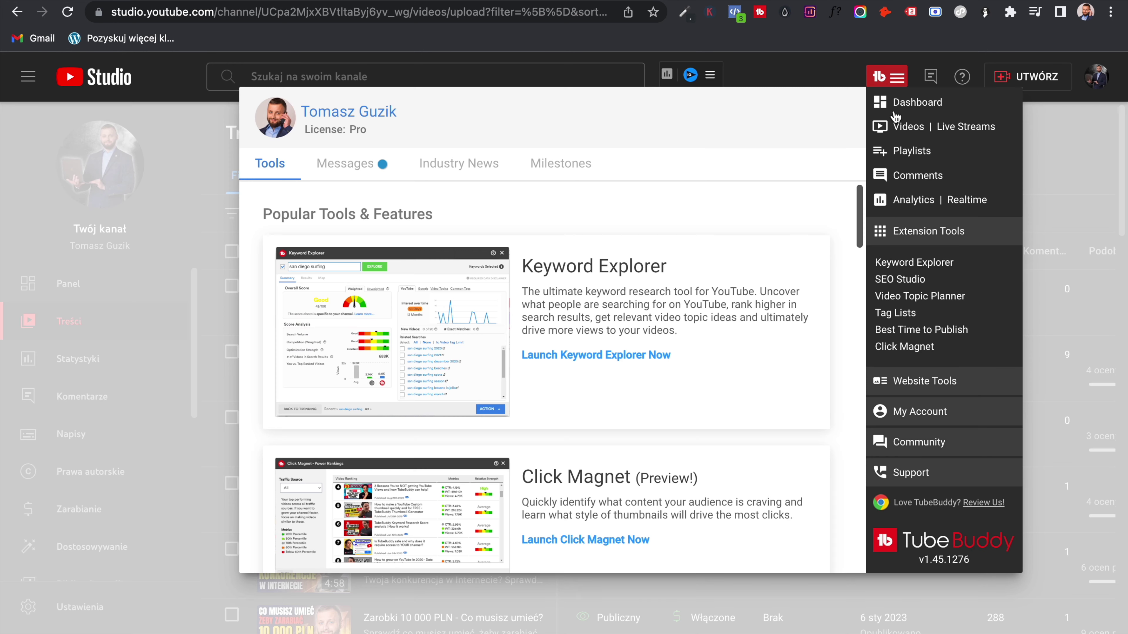
pyautogui.click(899, 279)
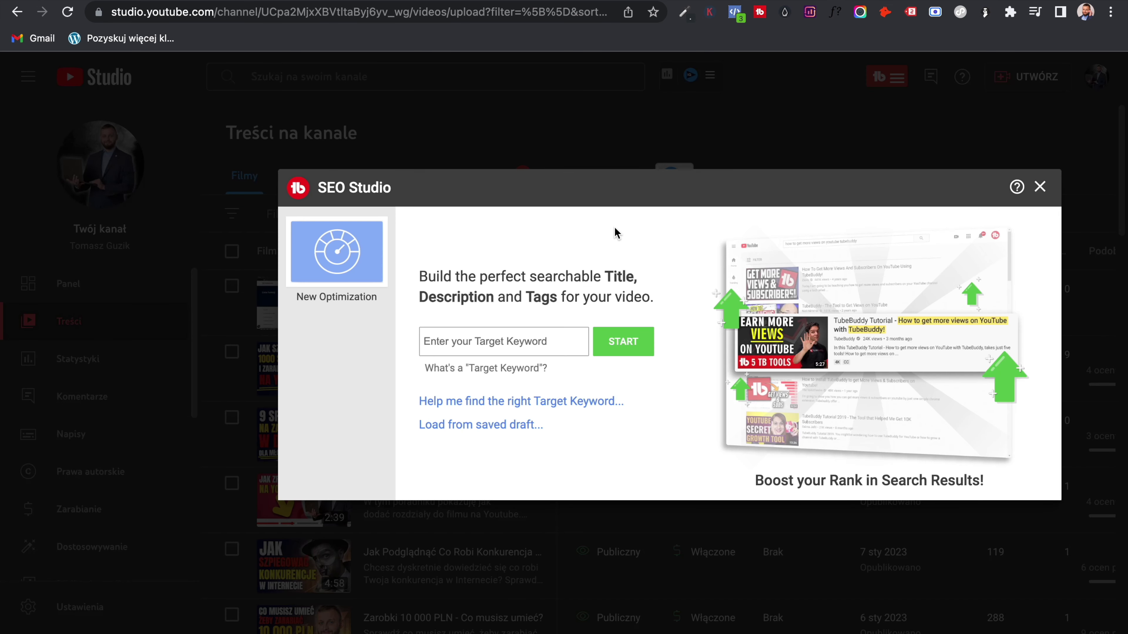
# - Start a new optimization with the copied target keyword "gdzie założyć sklep internetowy"
pyautogui.click(501, 349)
pyautogui.press('super+v')
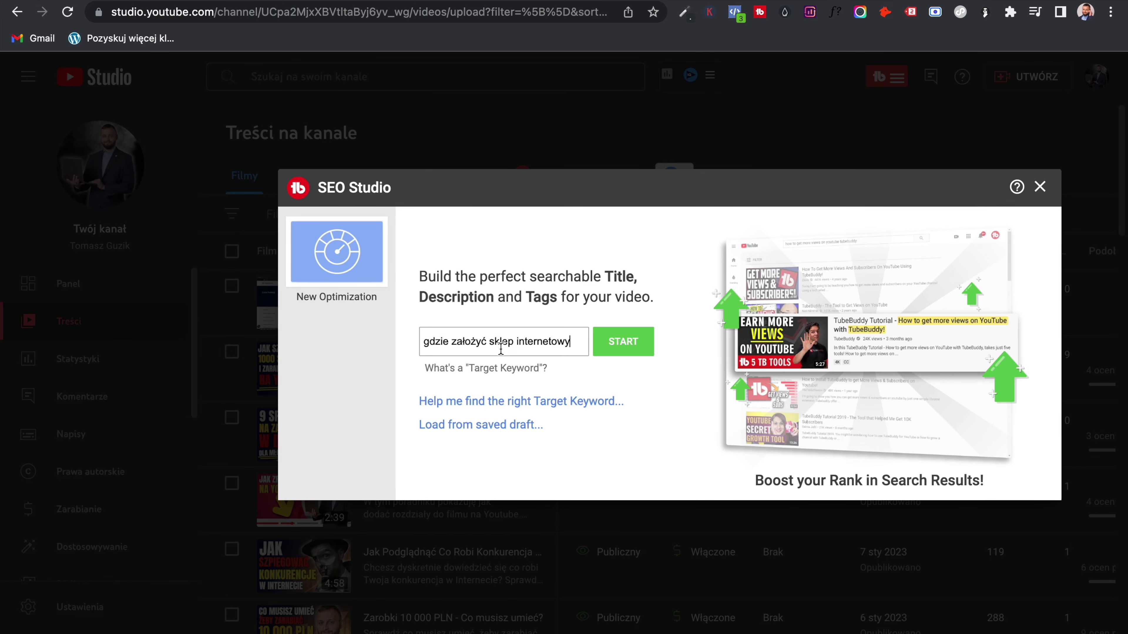
pyautogui.click(623, 343)
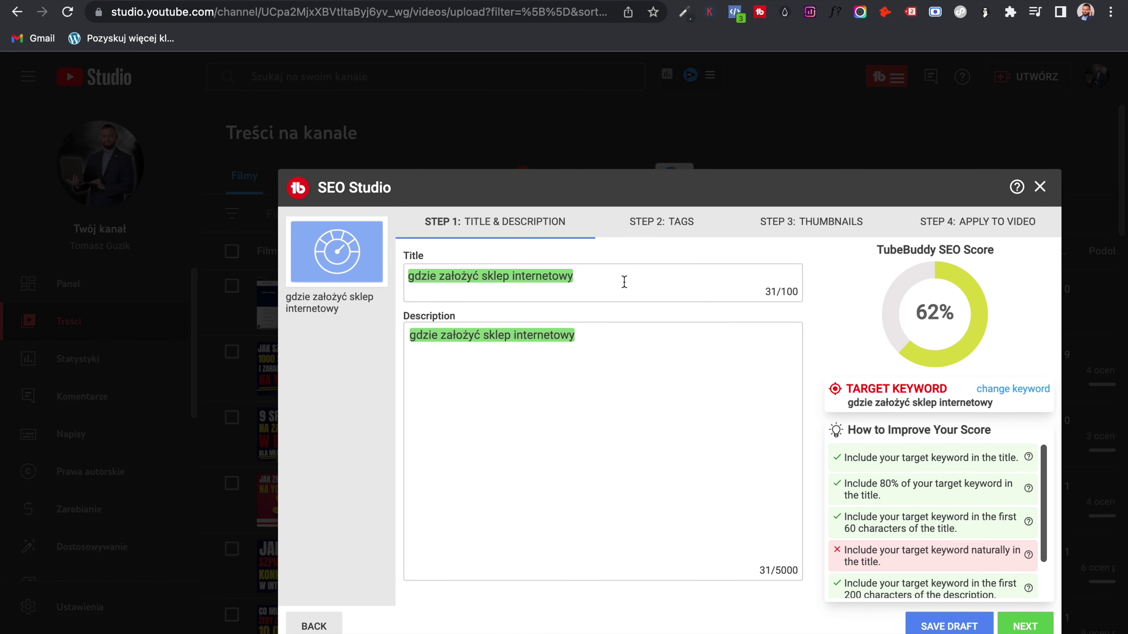
# - Replace the title with the capitalized keyword "Gdzie Założyć Sklep Internetowy"
pyautogui.press('super+a')
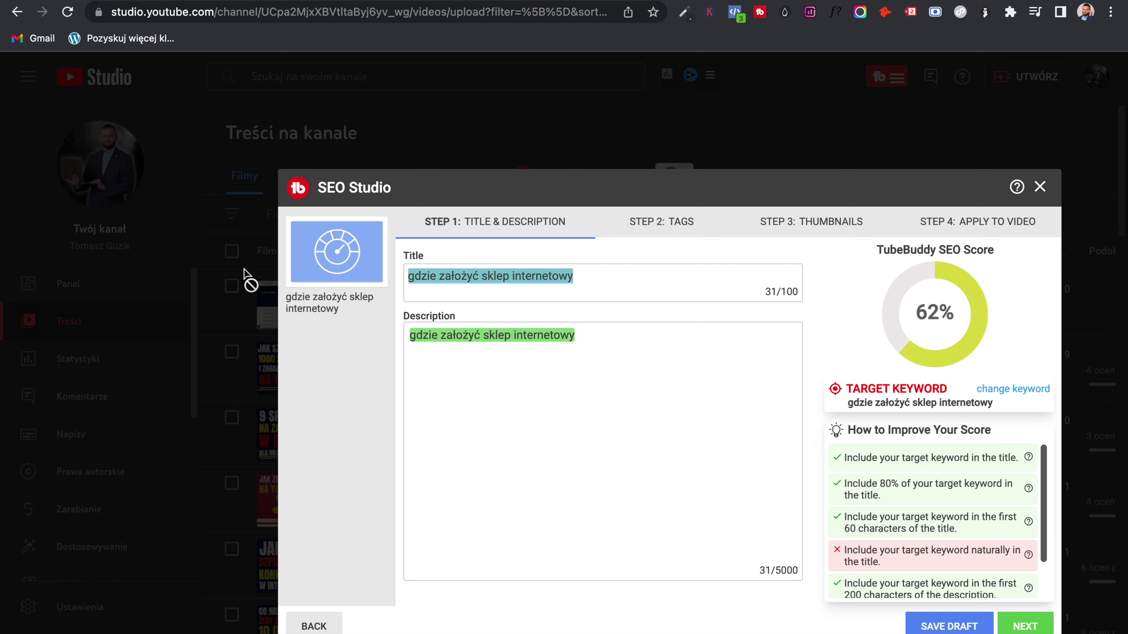
pyautogui.write('Gdzie Zał')
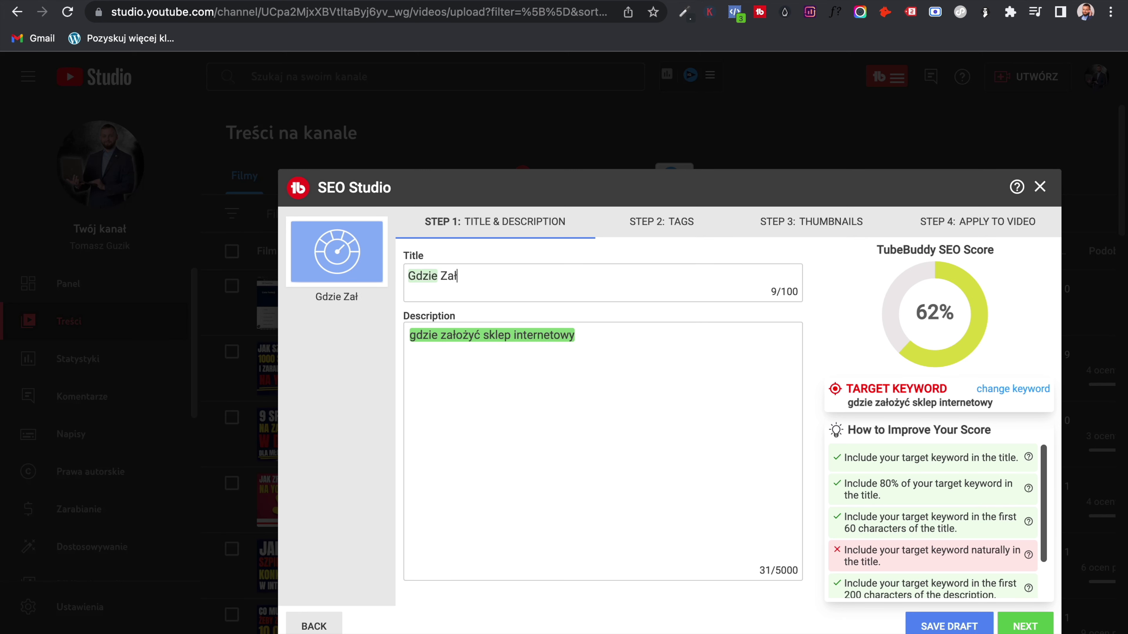
pyautogui.write('ożyć Sklep Internetowy')
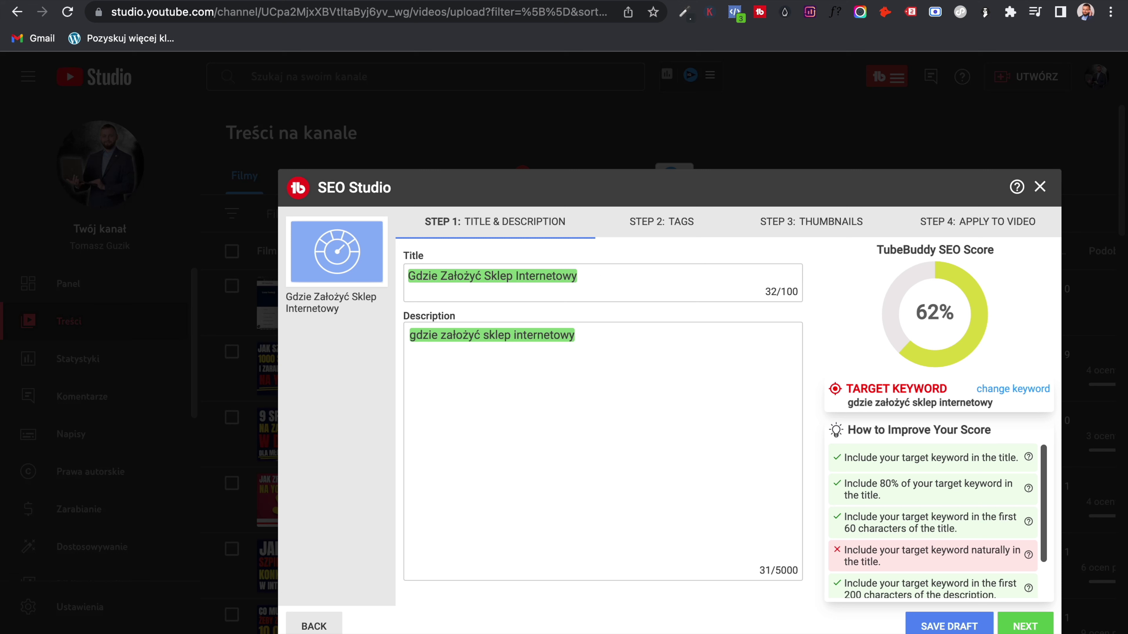
# - Extend the title with "- Woocommerce, Prestashop, Shoper, Shopify, Magento?" after the keyword
pyautogui.press('BackSpace')
pyautogui.write('- Woocmerc')
pyautogui.press('BackSpace')
pyautogui.press('BackSpace')
pyautogui.press('BackSpace')
pyautogui.press('BackSpace')
pyautogui.press('BackSpace')
pyautogui.write('commerce, Prestashop')
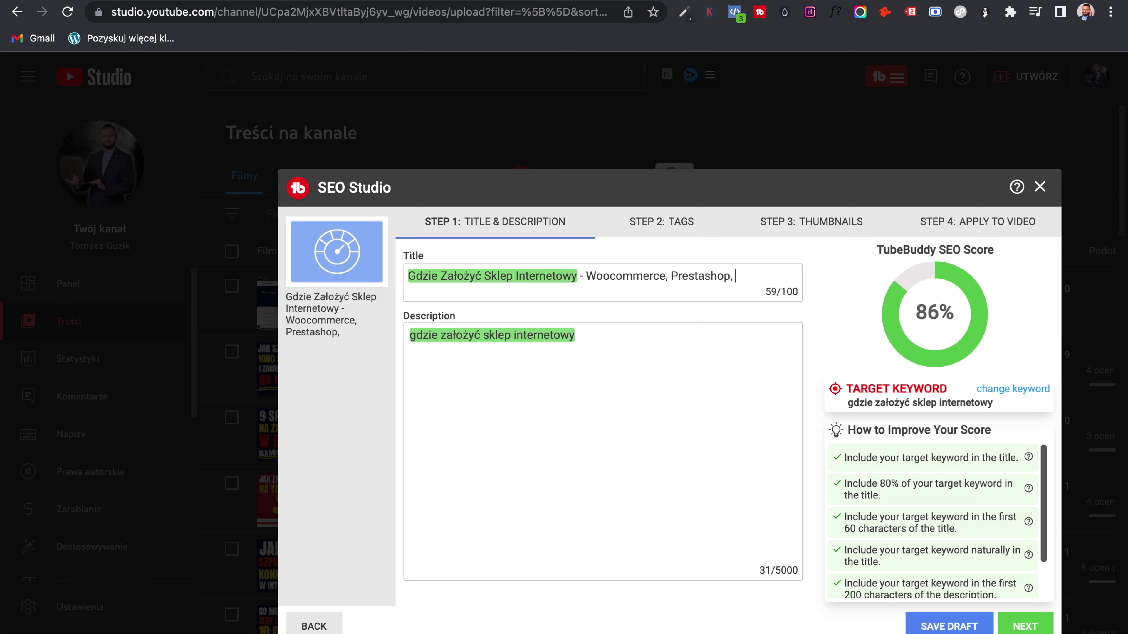
pyautogui.write(', Shoper, S')
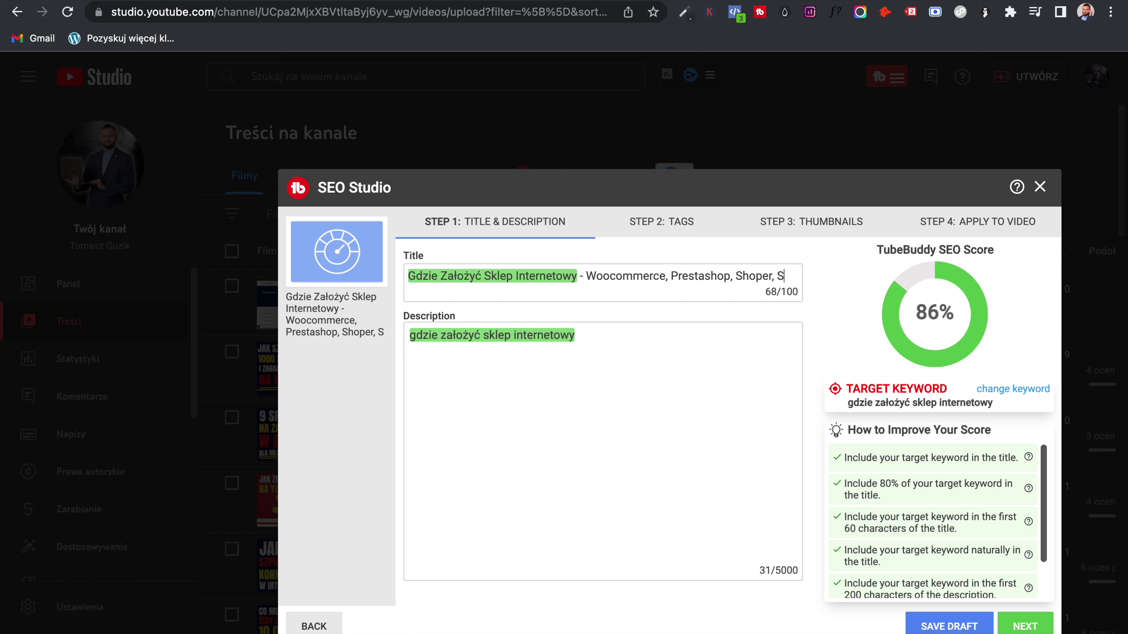
pyautogui.write('hopify, Magento?')
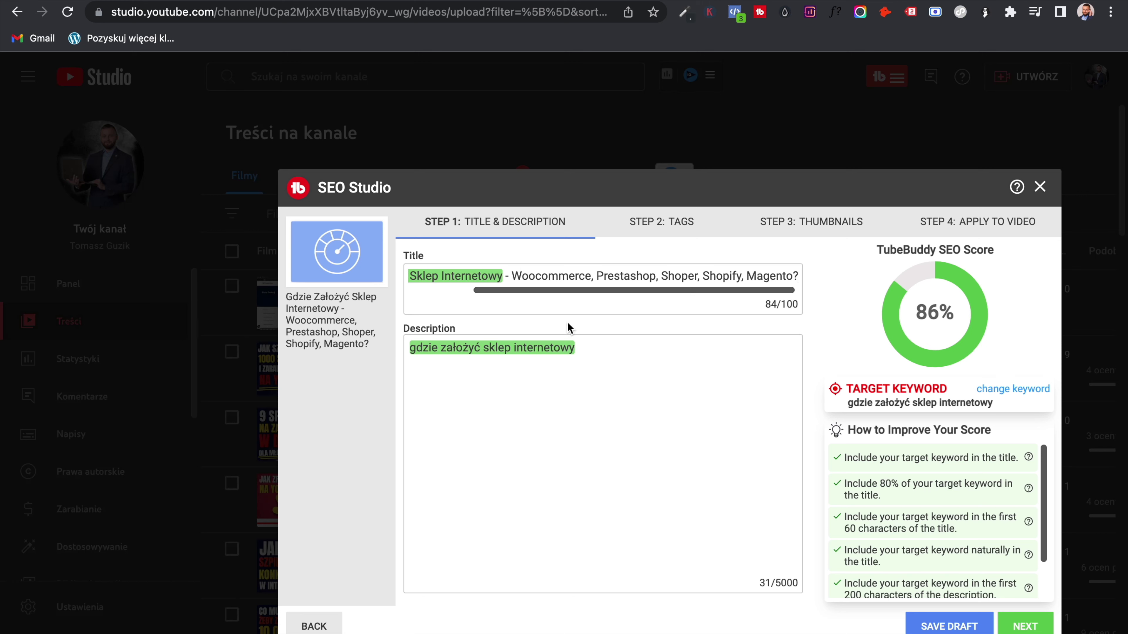
# - Copy the keyword "gdzie założyć sklep internetowy" and repeat it three more times in the description, separated by blank lines
pyautogui.moveTo(506, 276)
pyautogui.mouseDown()
pyautogui.moveTo(806, 275)
pyautogui.moveTo(505, 279)
pyautogui.mouseUp()
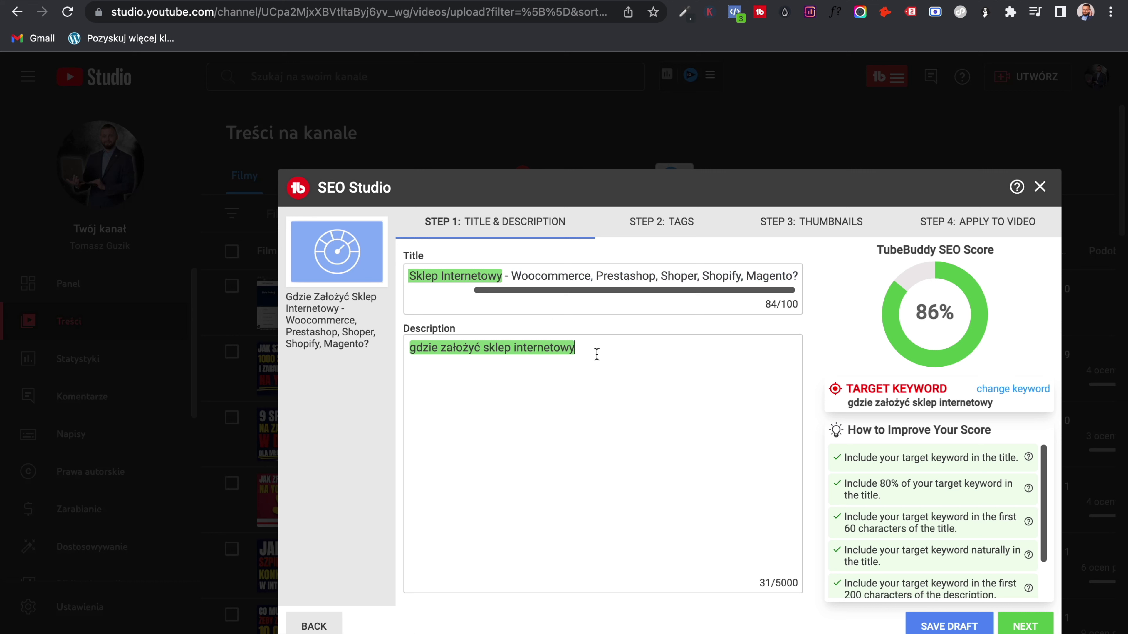
pyautogui.moveTo(597, 354); pyautogui.dragTo(573, 345)
pyautogui.scroll(-3, 884, 460)
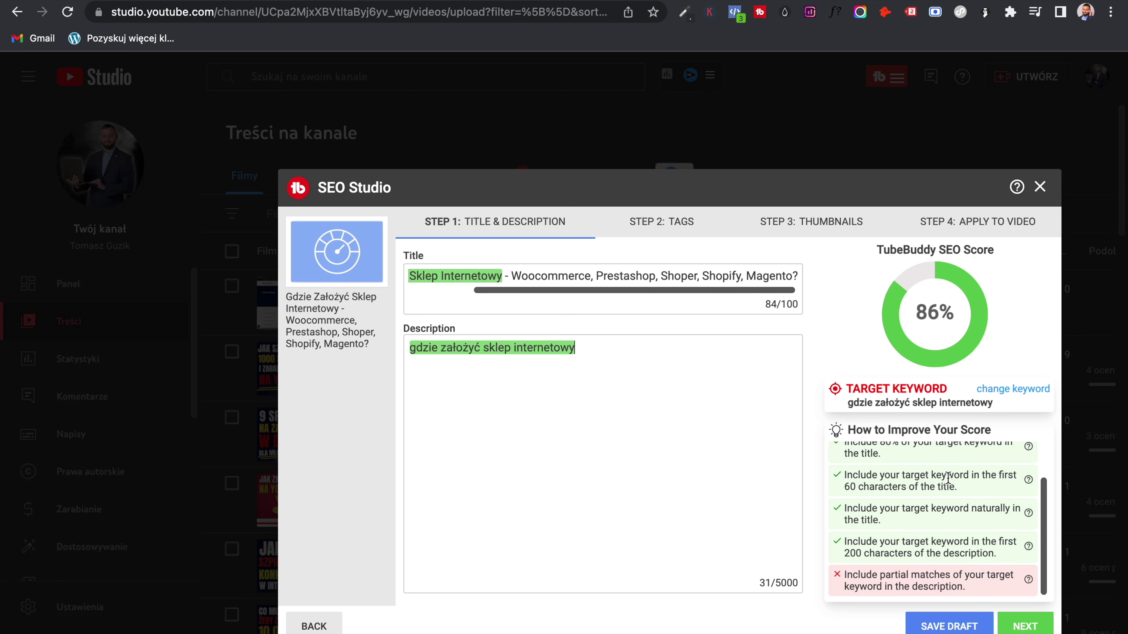
pyautogui.scroll(3, 948, 477)
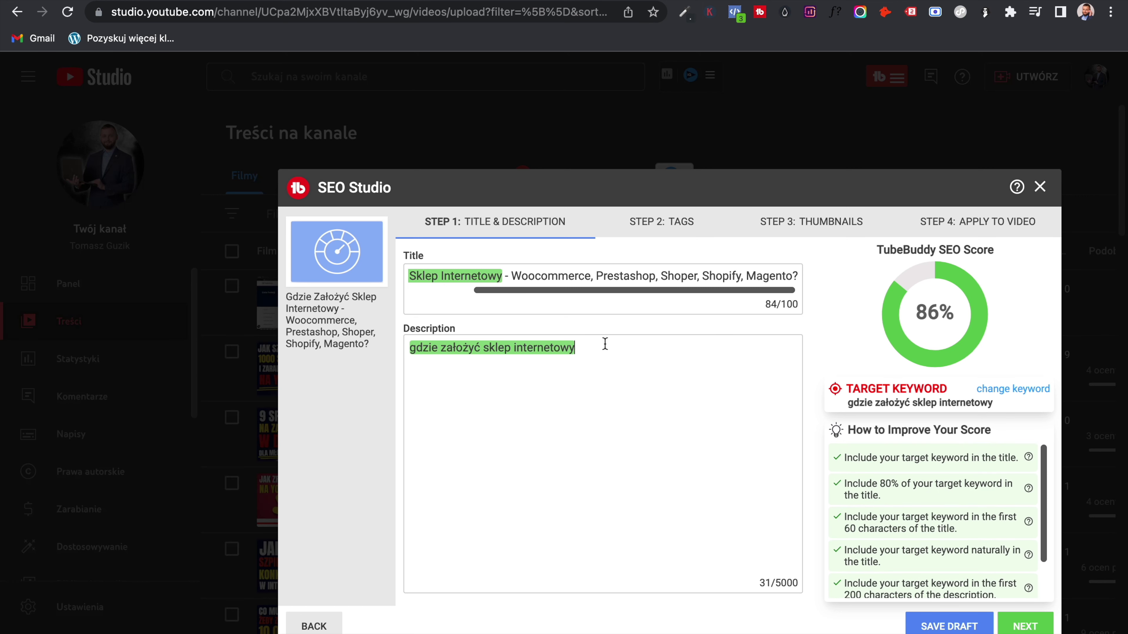
pyautogui.moveTo(599, 353); pyautogui.dragTo(409, 340)
pyautogui.press('cmd+c')
pyautogui.click(449, 407)
pyautogui.press('Return')
pyautogui.press('cmd+v')
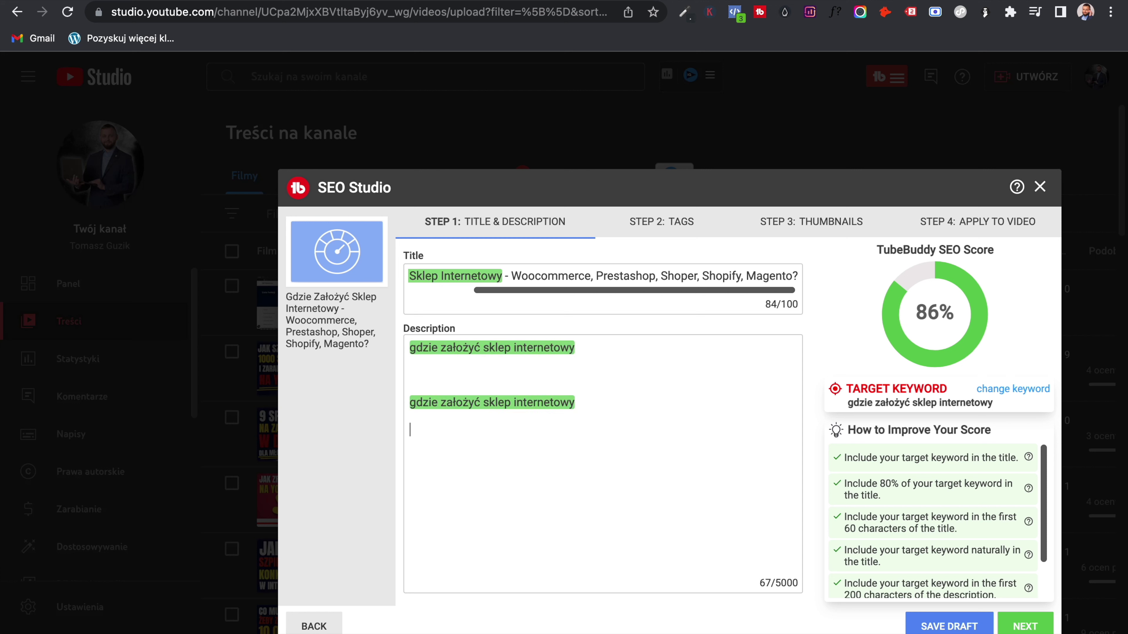
pyautogui.press('super+v')
pyautogui.press('super+v')
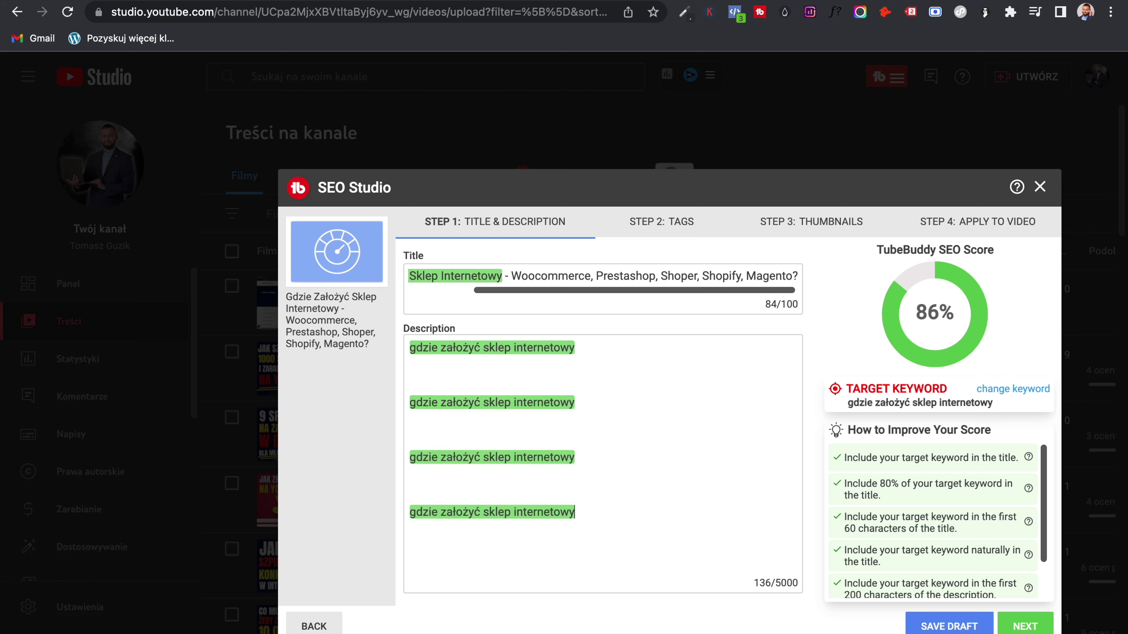
# - Append "2-3 zdania" to the first keyword line of the description and add blank lines beneath it
pyautogui.moveTo(578, 559); pyautogui.dragTo(408, 341)
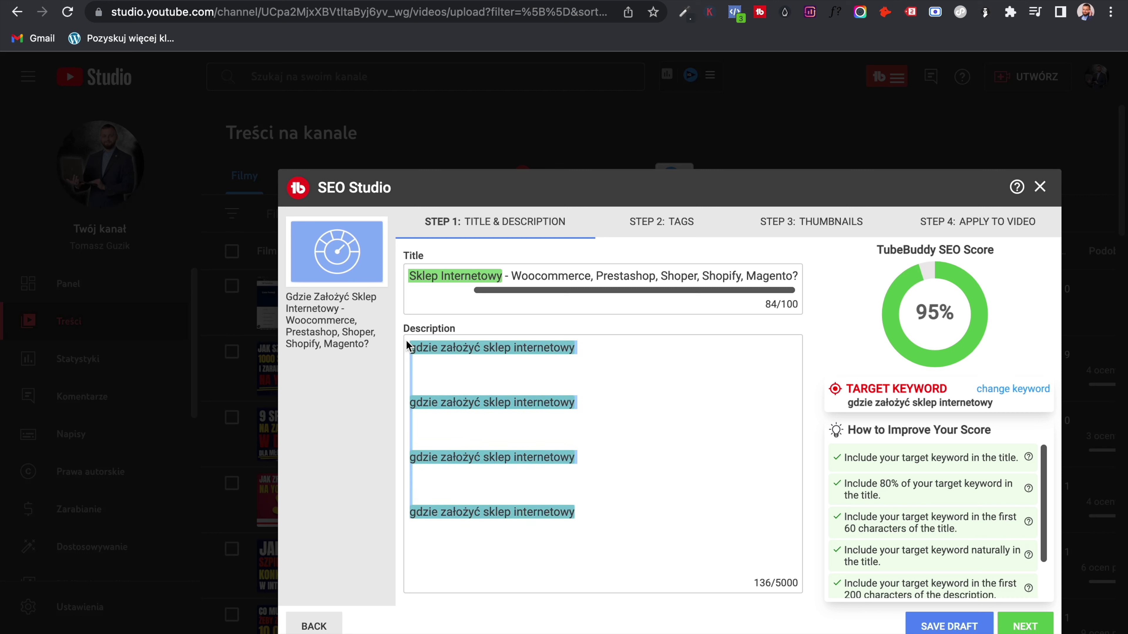
pyautogui.click(549, 400)
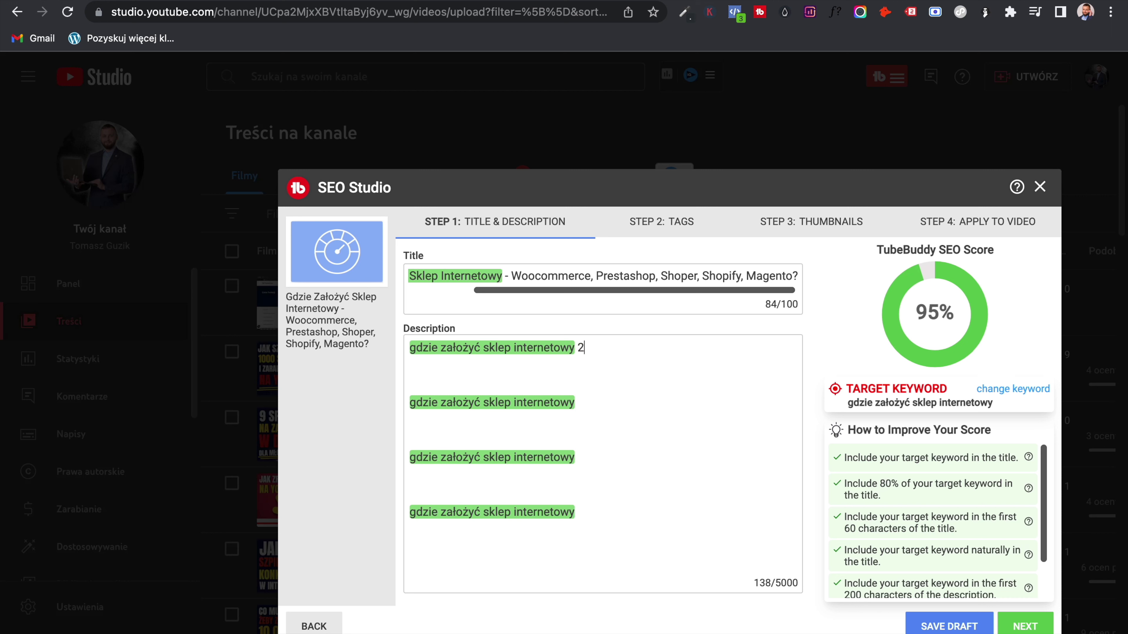
pyautogui.write('zdania')
pyautogui.press('Return')
pyautogui.press('Return')
pyautogui.press('Return')
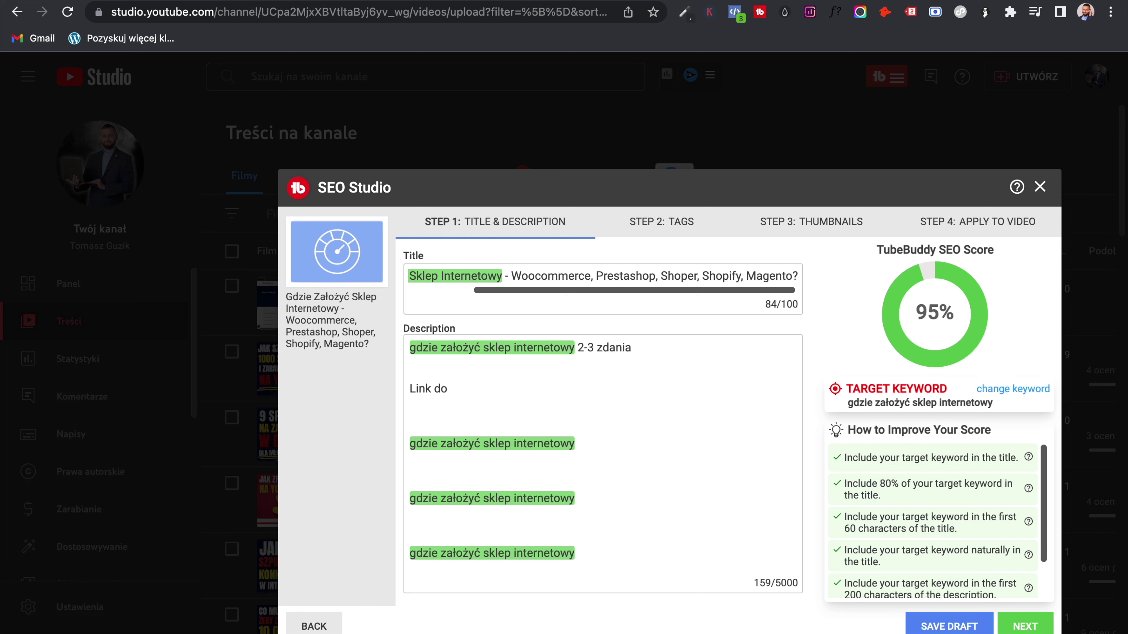
# - Add the lines "Link do ebooka :" and "Link do konsultacji" below the description's opening line
pyautogui.write('Link do ebooka : <')
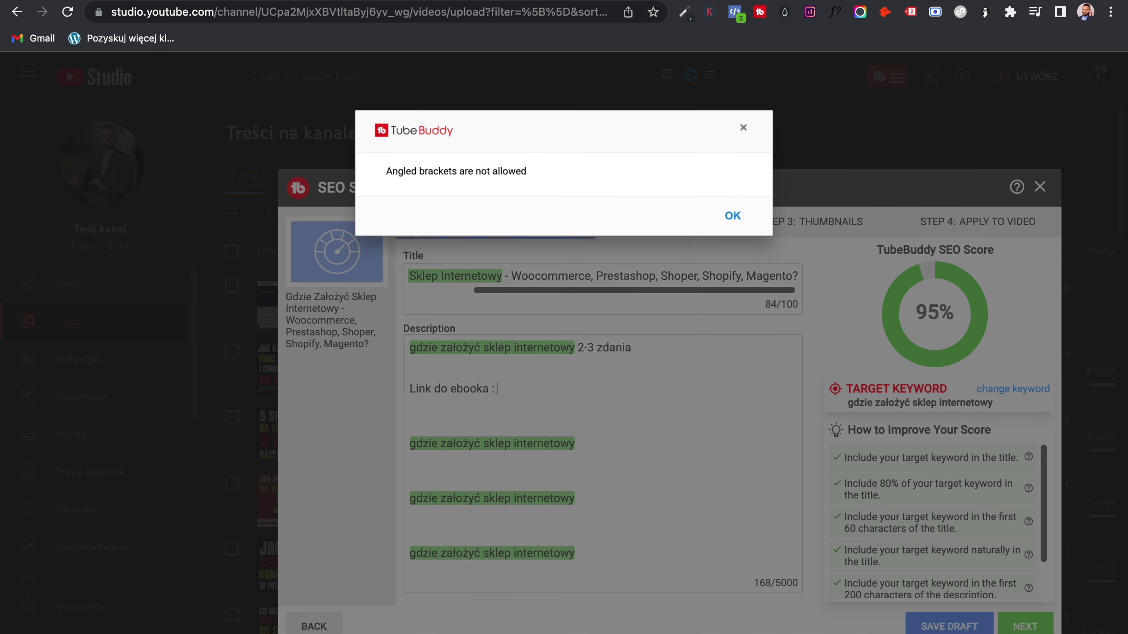
pyautogui.click(750, 216)
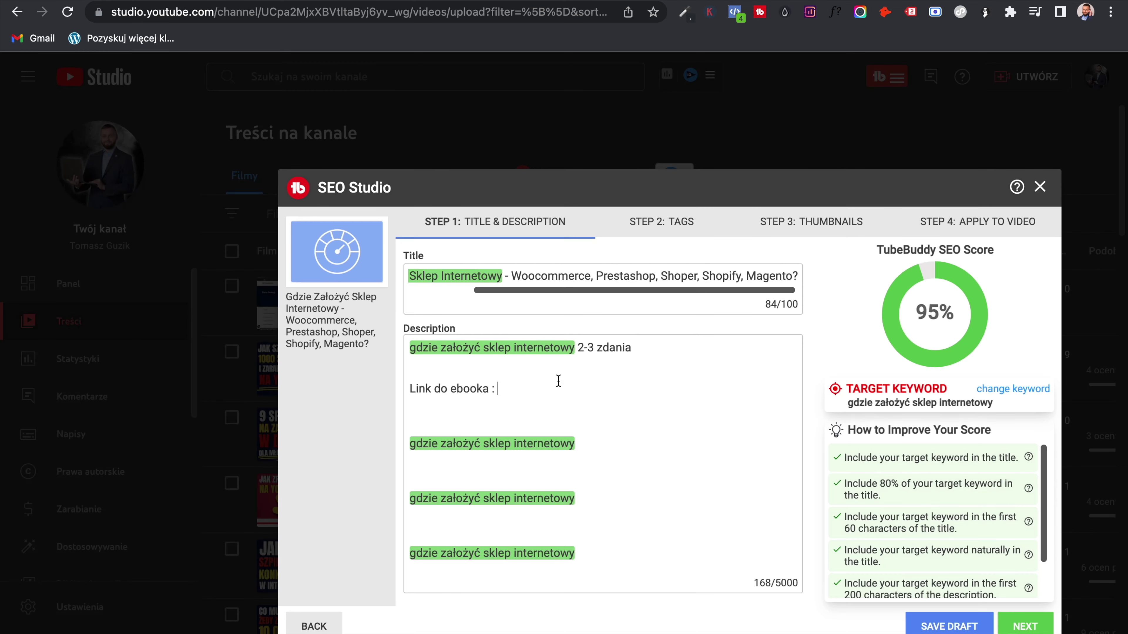
pyautogui.press('Return')
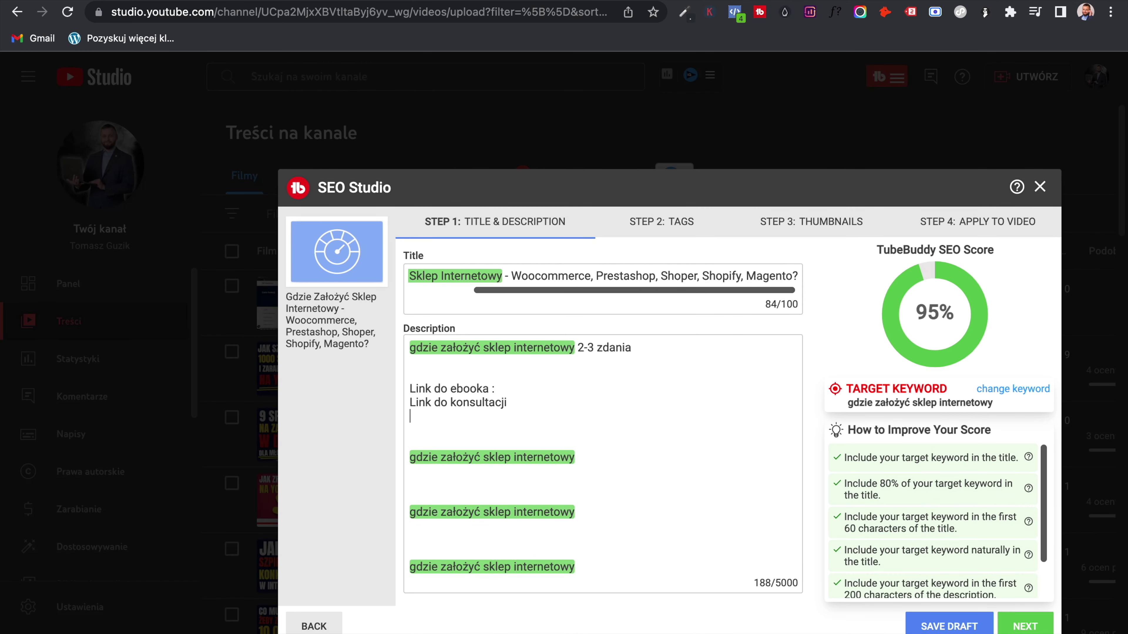
pyautogui.moveTo(516, 402); pyautogui.dragTo(401, 396)
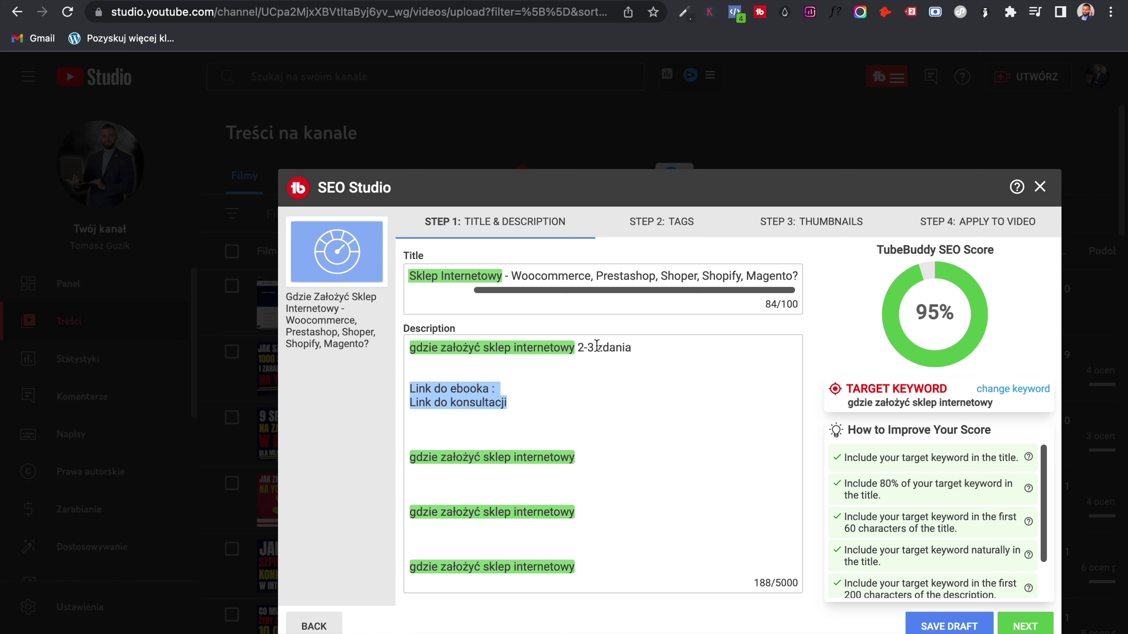
pyautogui.moveTo(681, 354); pyautogui.dragTo(463, 342)
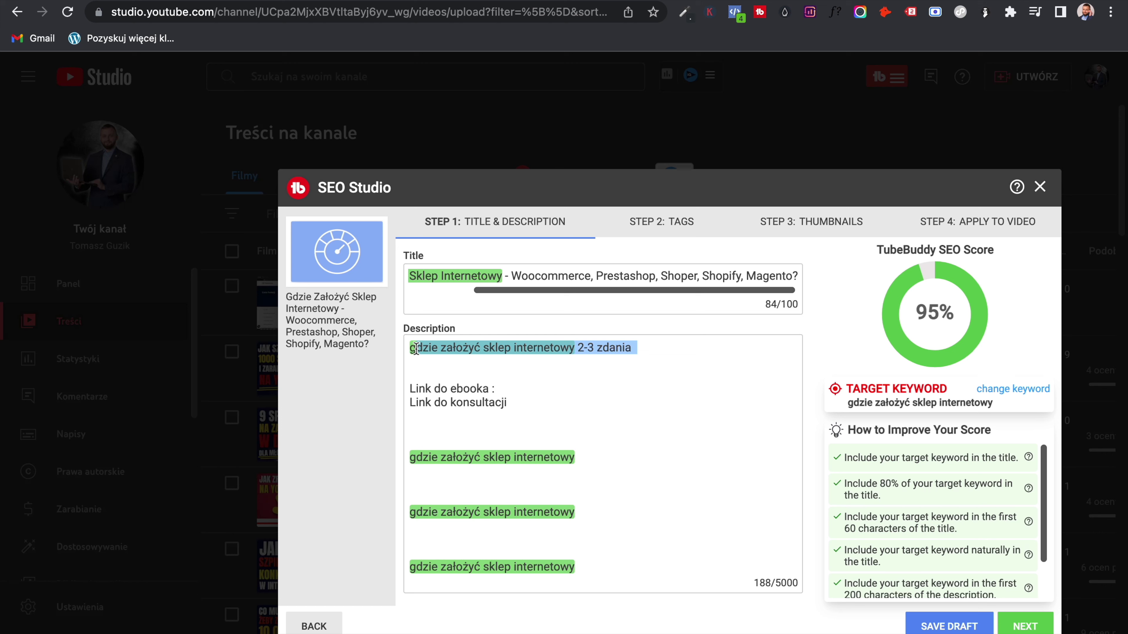
pyautogui.moveTo(547, 350); pyautogui.dragTo(660, 351)
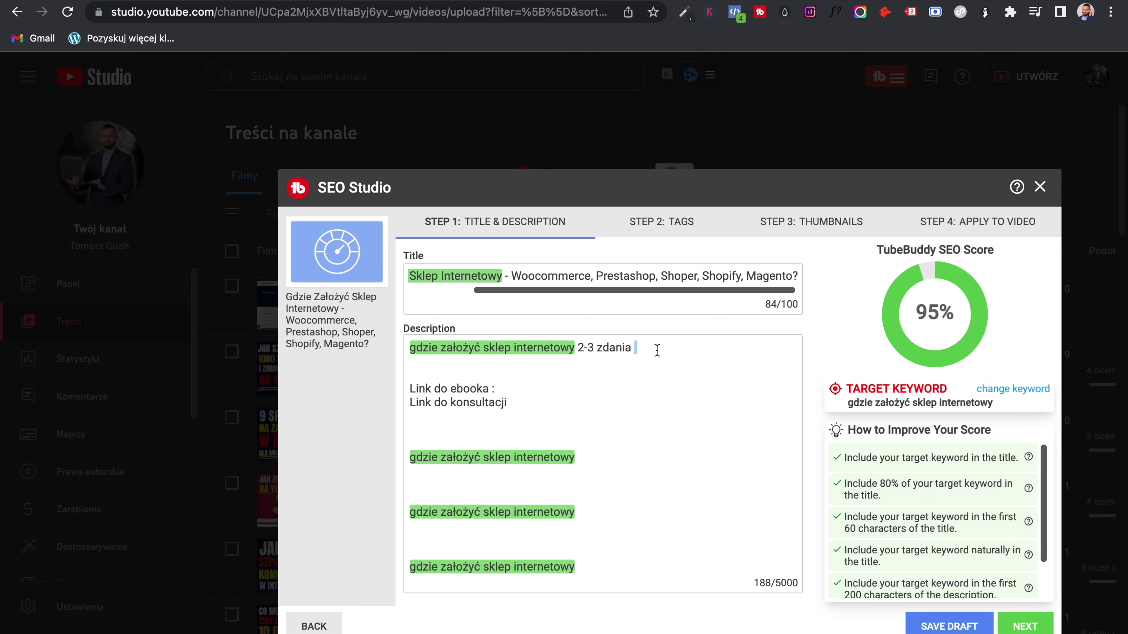
pyautogui.moveTo(456, 358); pyautogui.dragTo(399, 351)
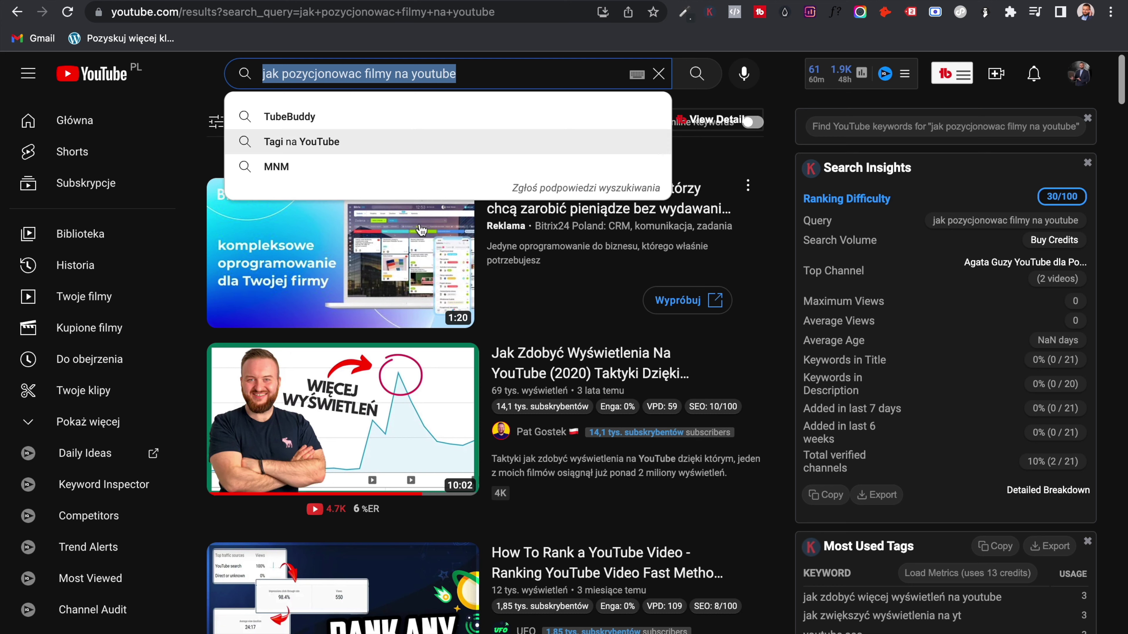
# - Examine the description snippets shown under the YouTube search results for "jak pozycjonowac filmy na youtube"
pyautogui.moveTo(505, 469)
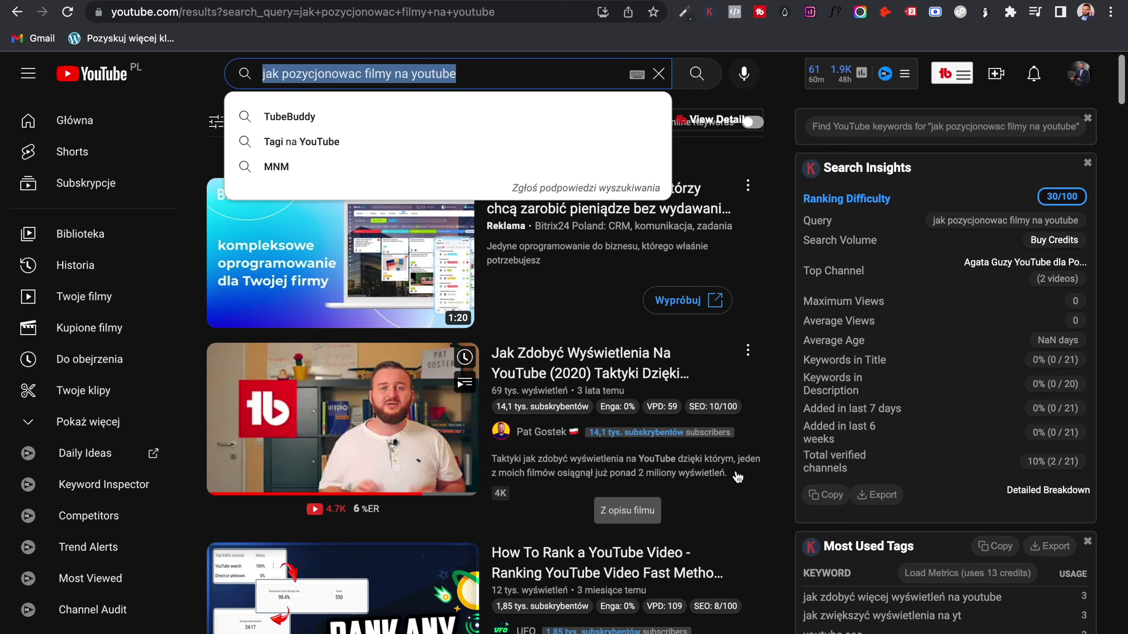
pyautogui.scroll(-1, 584, 475)
pyautogui.scroll(-8, 585, 478)
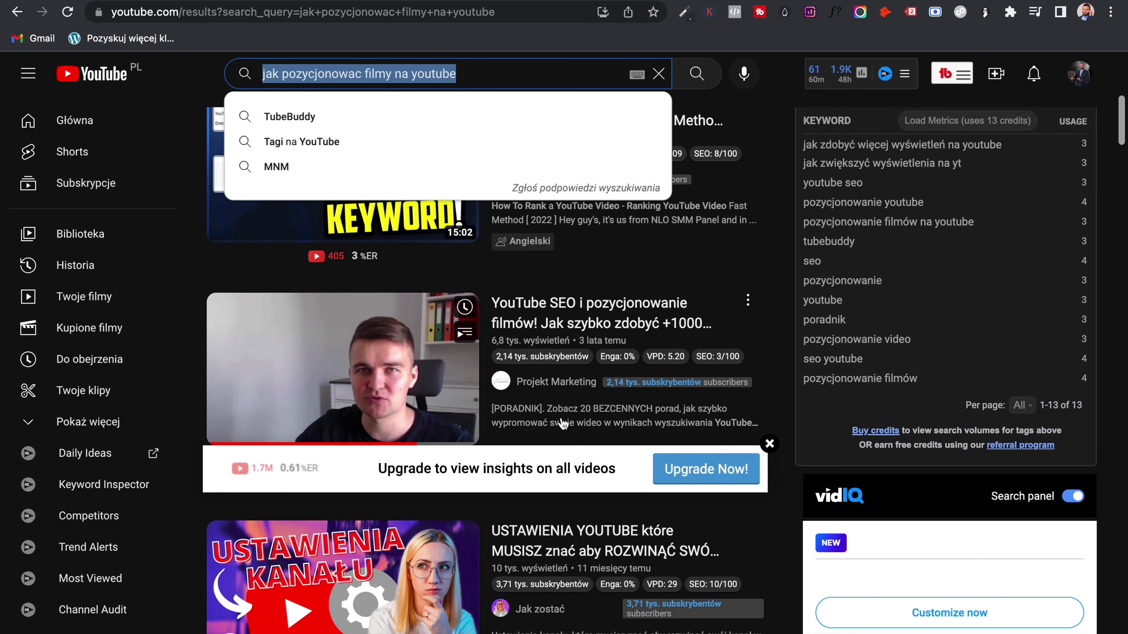
pyautogui.scroll(-6, 591, 422)
pyautogui.scroll(12, 572, 423)
pyautogui.scroll(4, 563, 423)
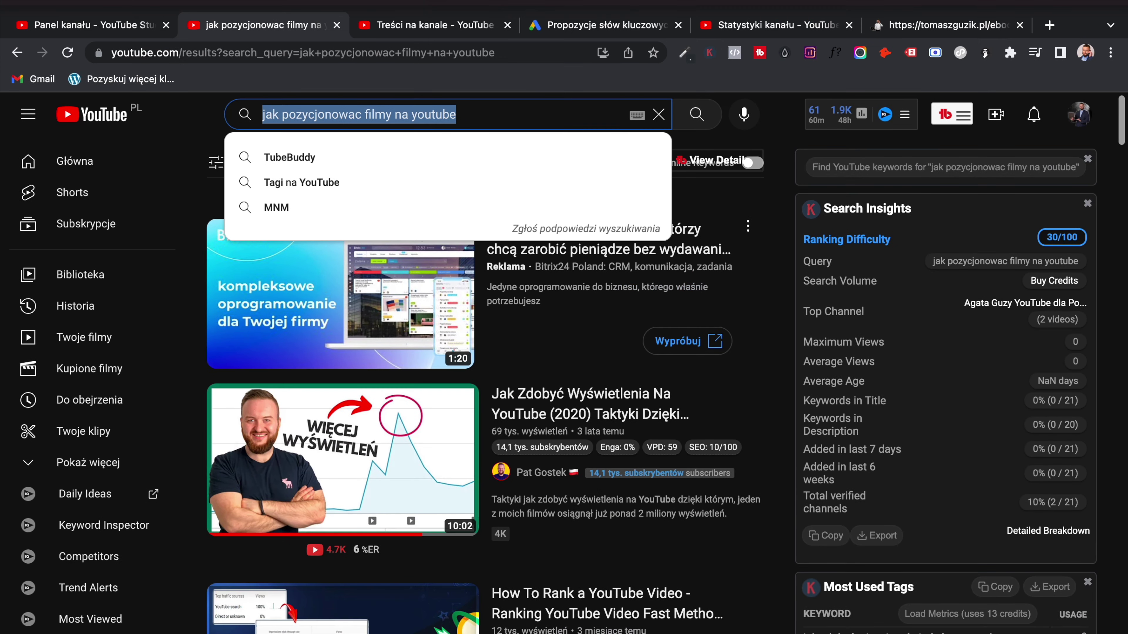
# - Return to SEO Studio in YouTube Studio and go to the optimization's Tags step
pyautogui.click(427, 31)
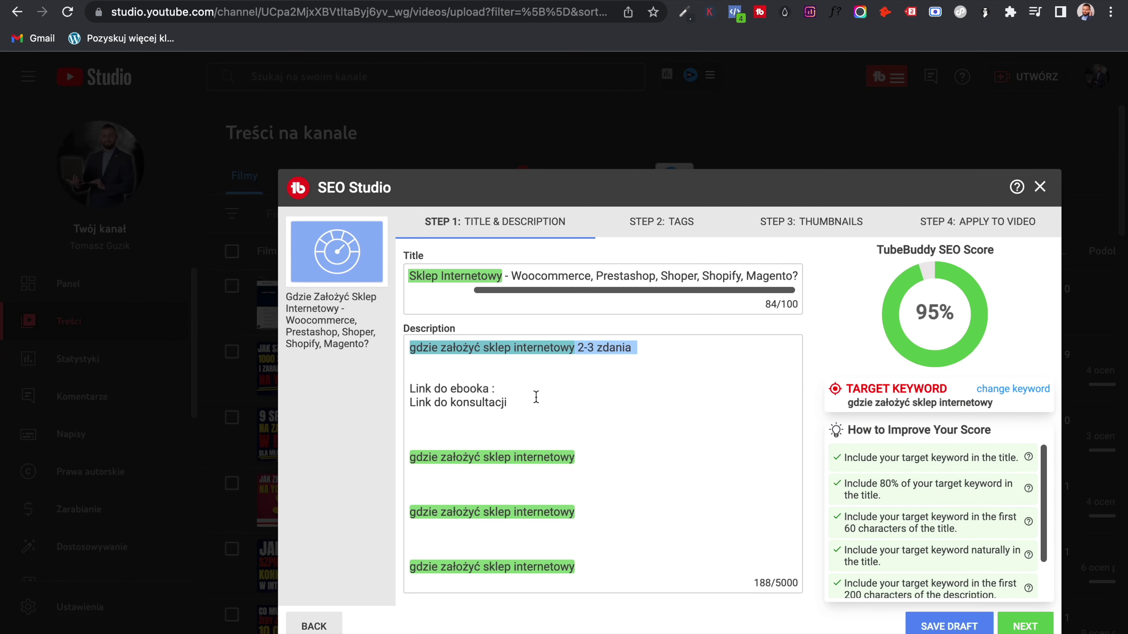
pyautogui.click(536, 396)
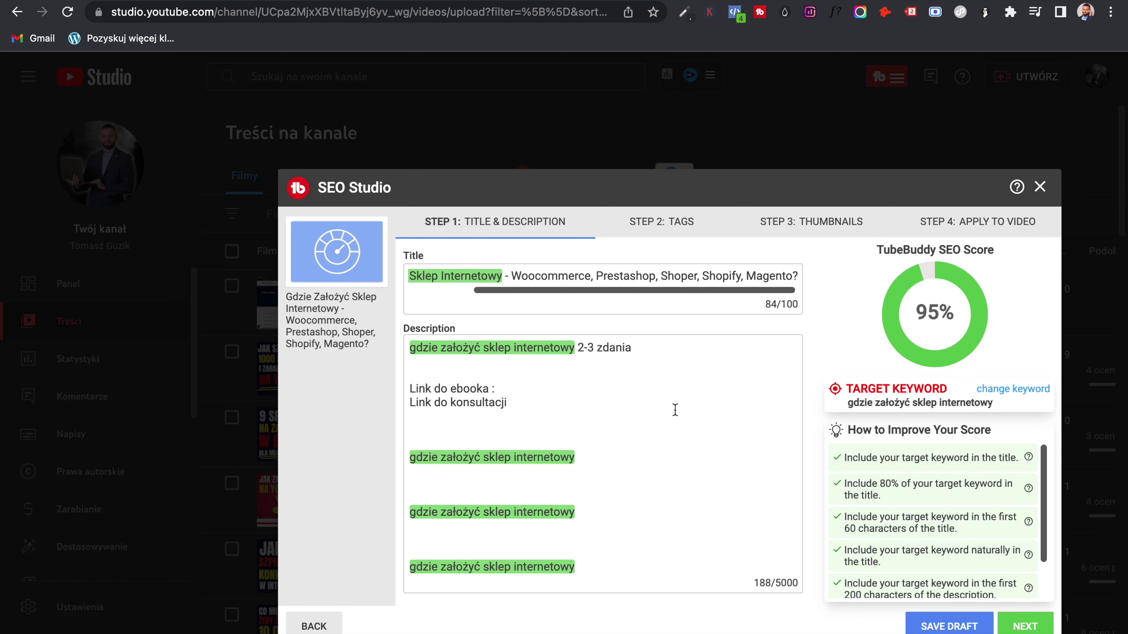
pyautogui.click(665, 234)
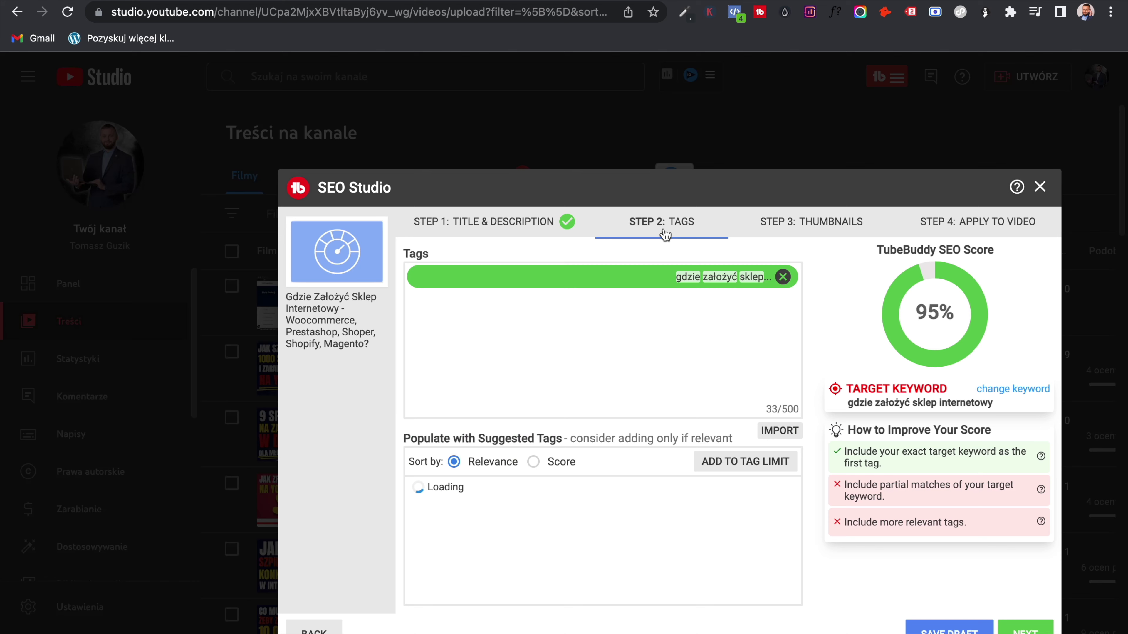
# - Switch to the YouTube results, search for "gdzie założyć sklep internetowy" and look through the ranking videos and keyword data
pyautogui.click(289, 3)
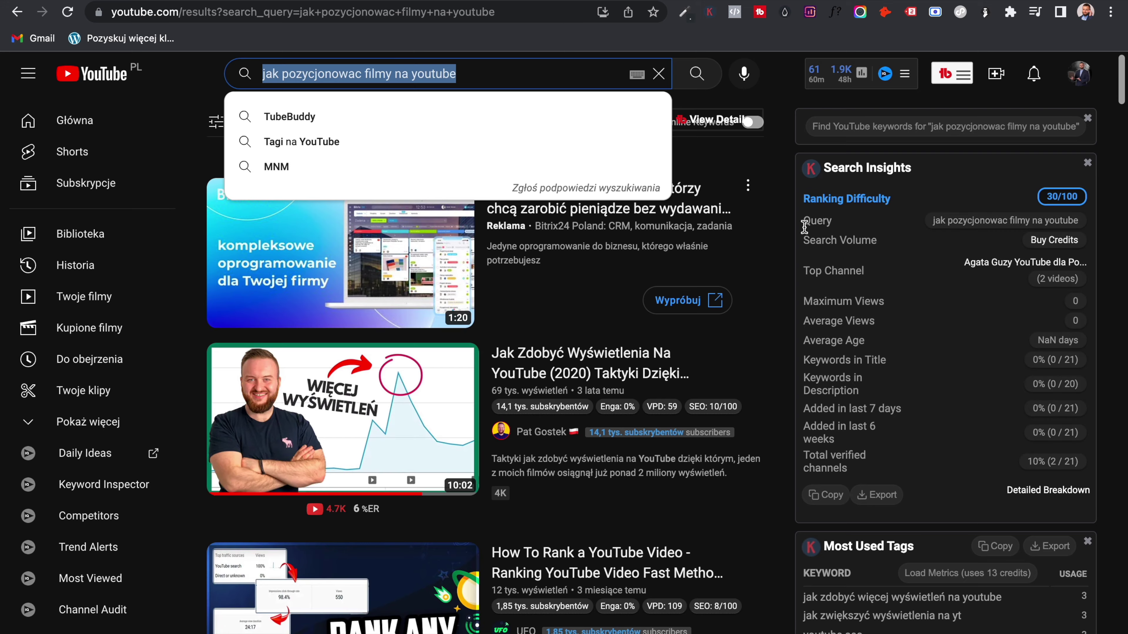
pyautogui.scroll(-7, 810, 245)
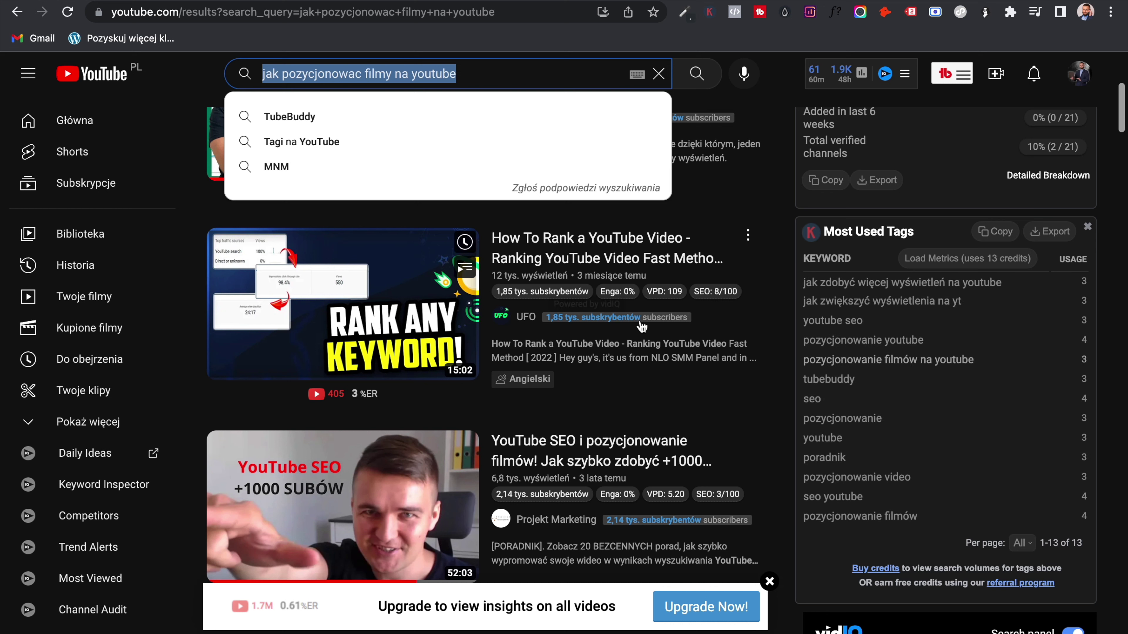
pyautogui.write('fs')
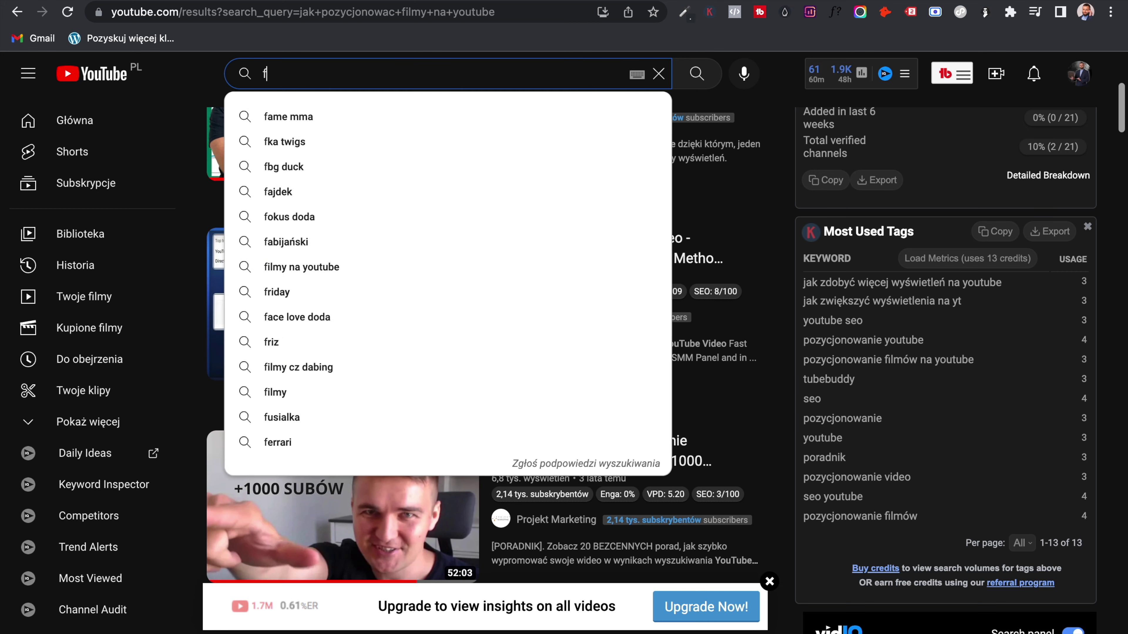
pyautogui.press('BackSpace')
pyautogui.press('BackSpace')
pyautogui.write('gdzie z')
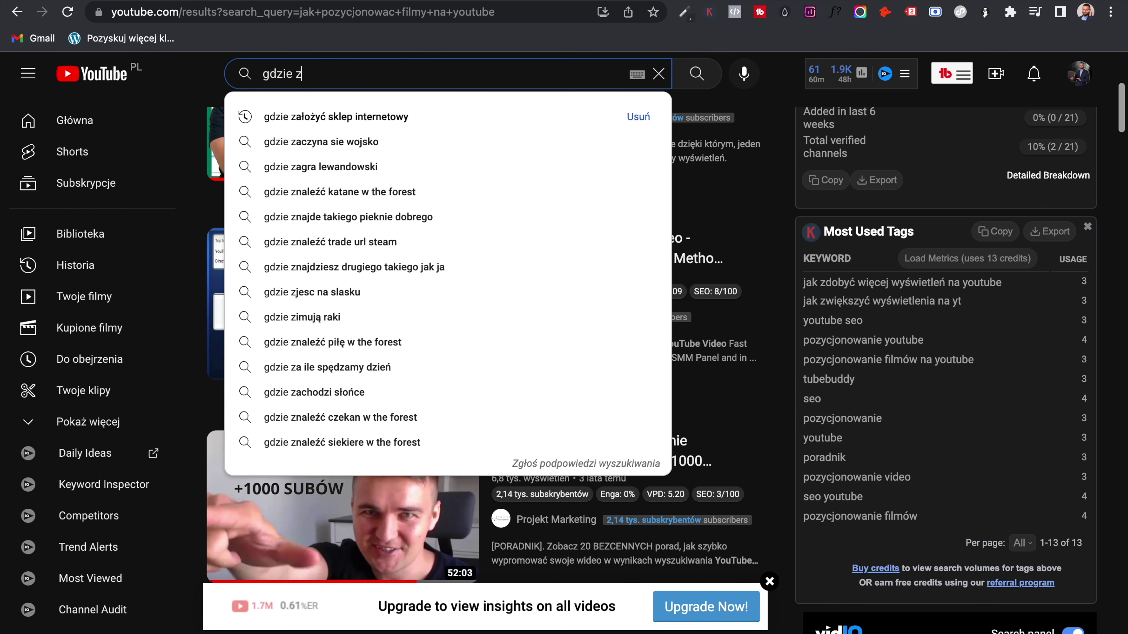
pyautogui.click(451, 120)
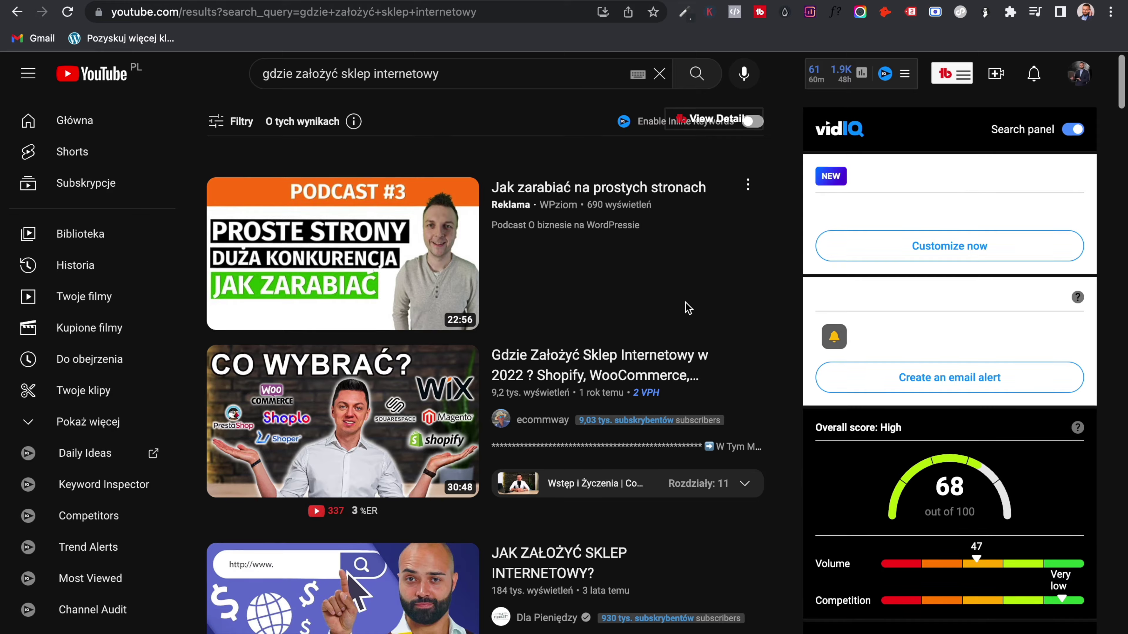
pyautogui.scroll(-10, 595, 222)
pyautogui.scroll(10, 897, 337)
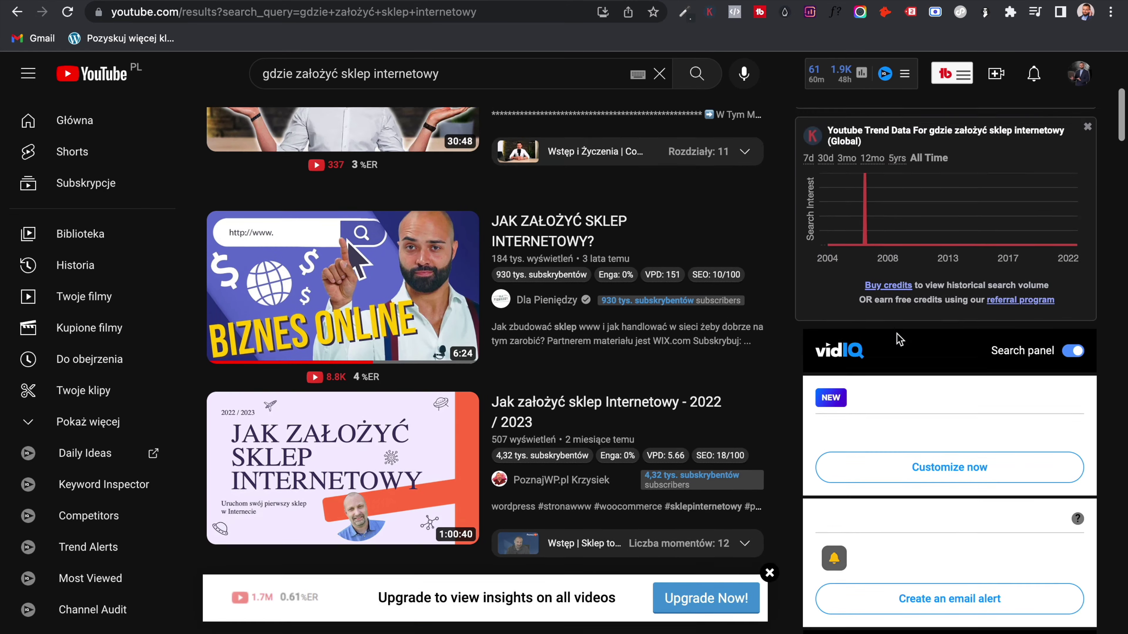
# - Review the most used tags for the search, then open the result "Sklep internetowy - O tym nie mówi konkurencja" and examine its tags
pyautogui.scroll(-6, 897, 340)
pyautogui.scroll(-16, 897, 339)
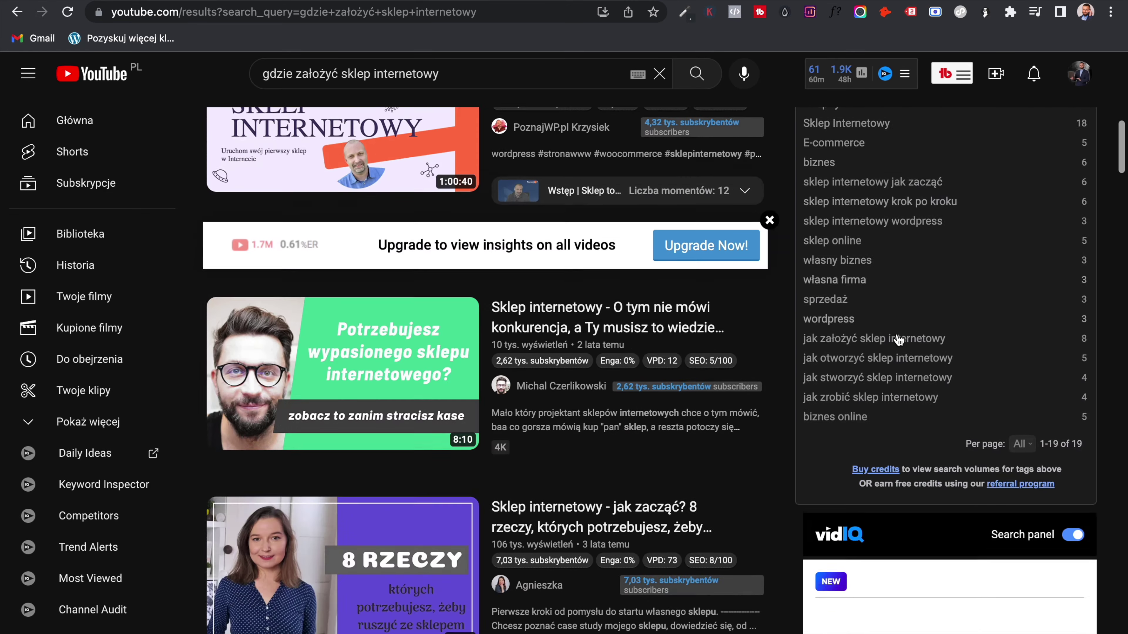
pyautogui.scroll(9, 897, 338)
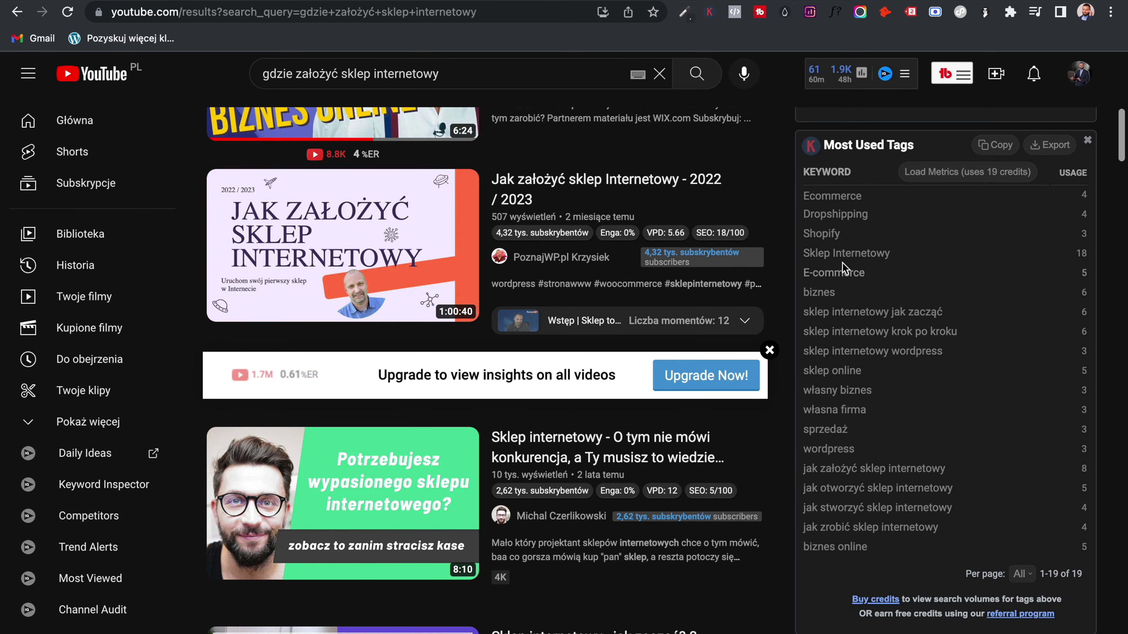
pyautogui.click(372, 490)
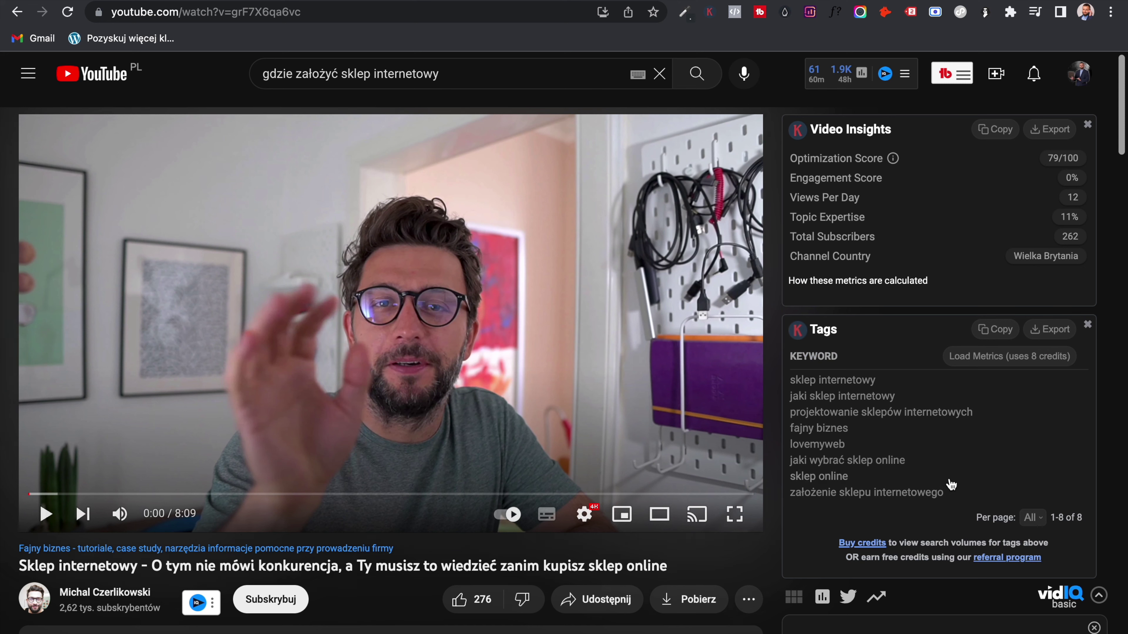
pyautogui.moveTo(944, 491); pyautogui.dragTo(790, 390)
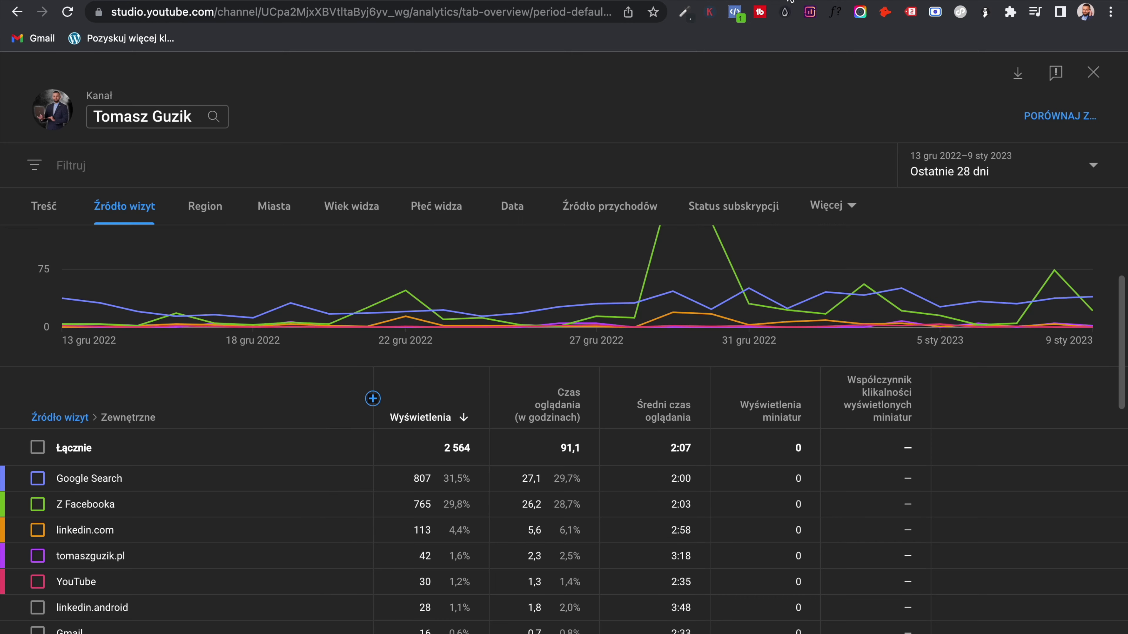
# - Switch to YouTube Studio, close the advanced traffic-source report and explore "gdzie założyć sklep internetowy" in TubeBuddy's Keyword Explorer
pyautogui.click(1093, 72)
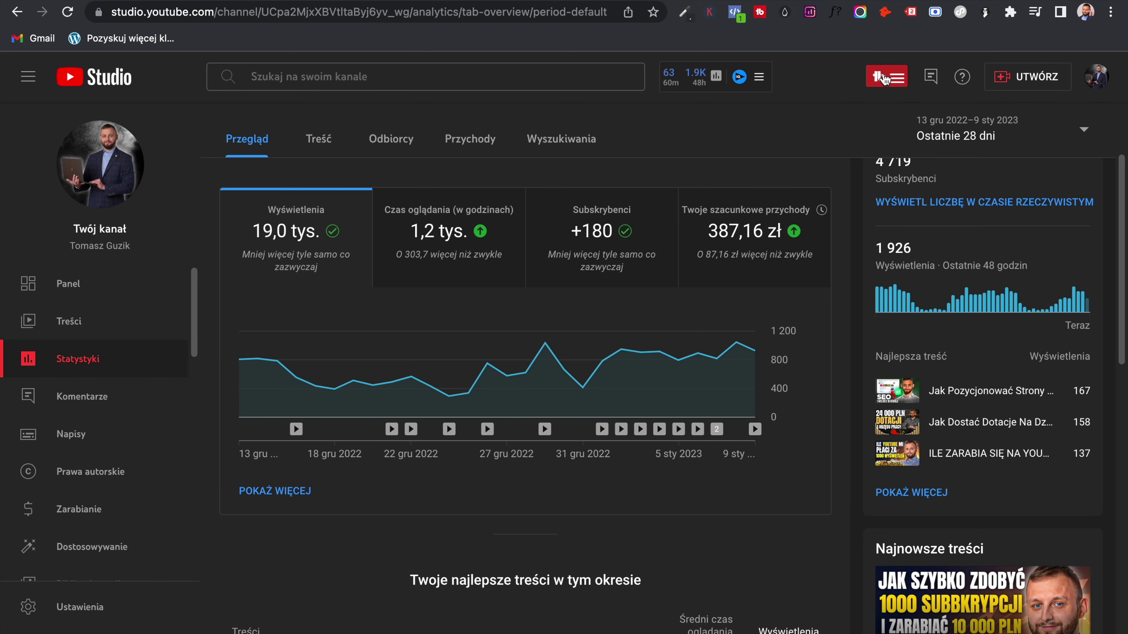
pyautogui.click(885, 78)
pyautogui.click(918, 263)
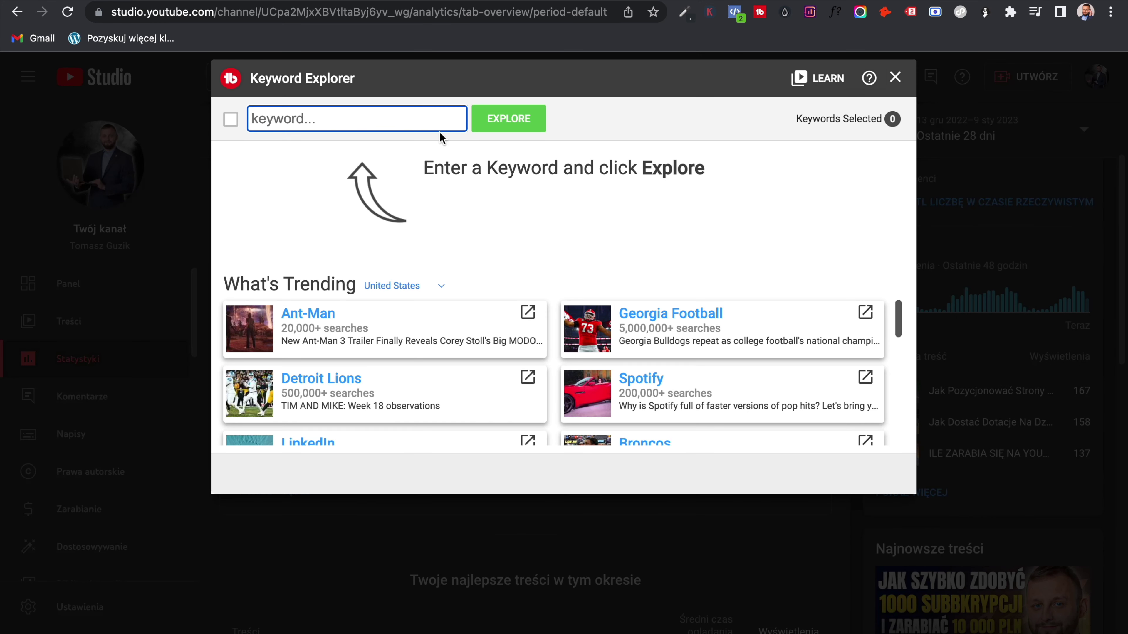
pyautogui.write('gdzie założ')
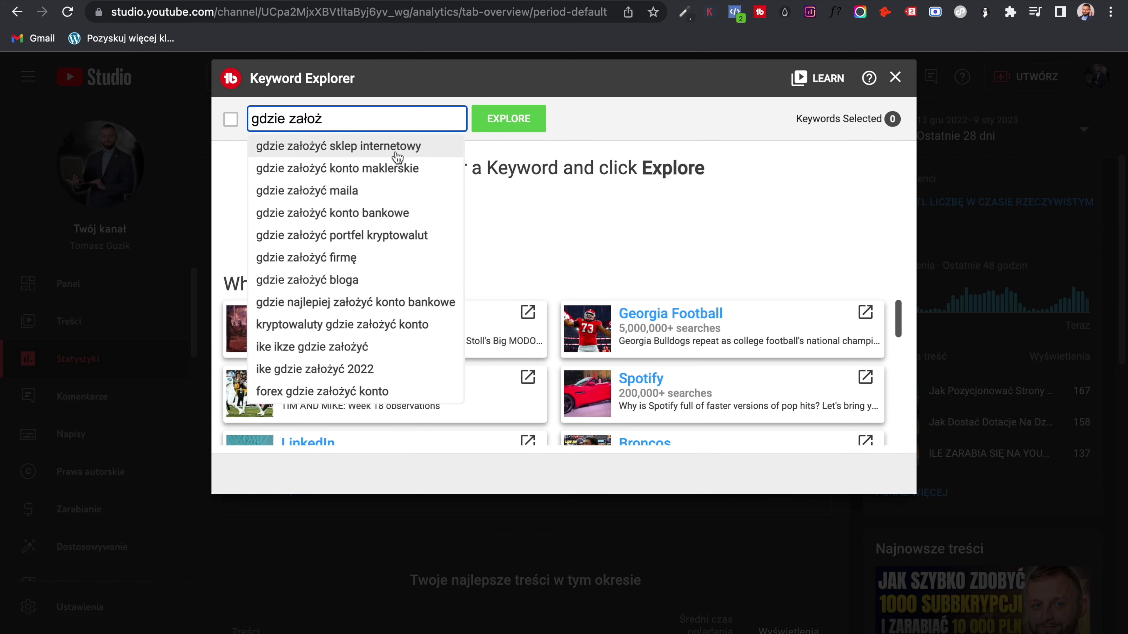
pyautogui.click(396, 147)
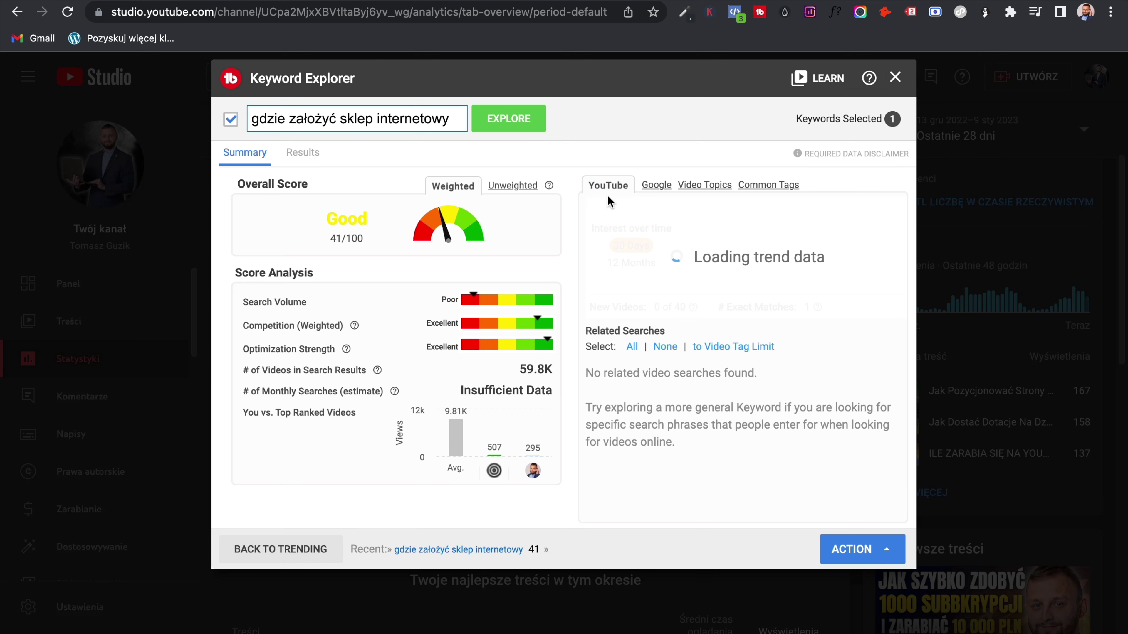
# - Compare the keyword's related suggestions from Google, Video Topics and Common Tags
pyautogui.click(657, 186)
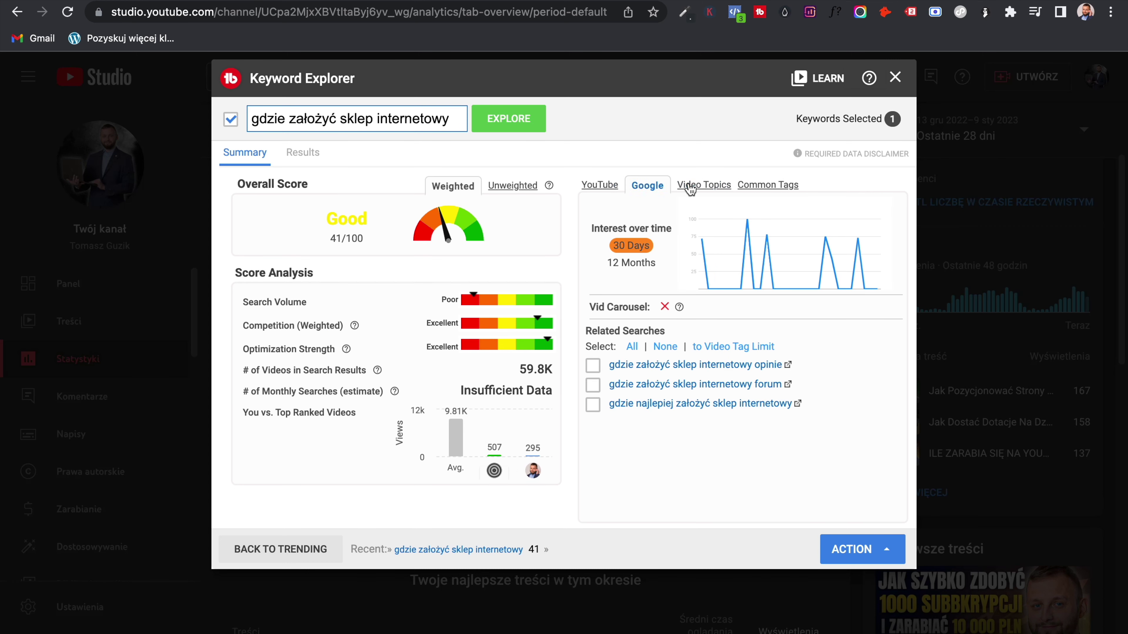
pyautogui.click(786, 186)
pyautogui.click(698, 187)
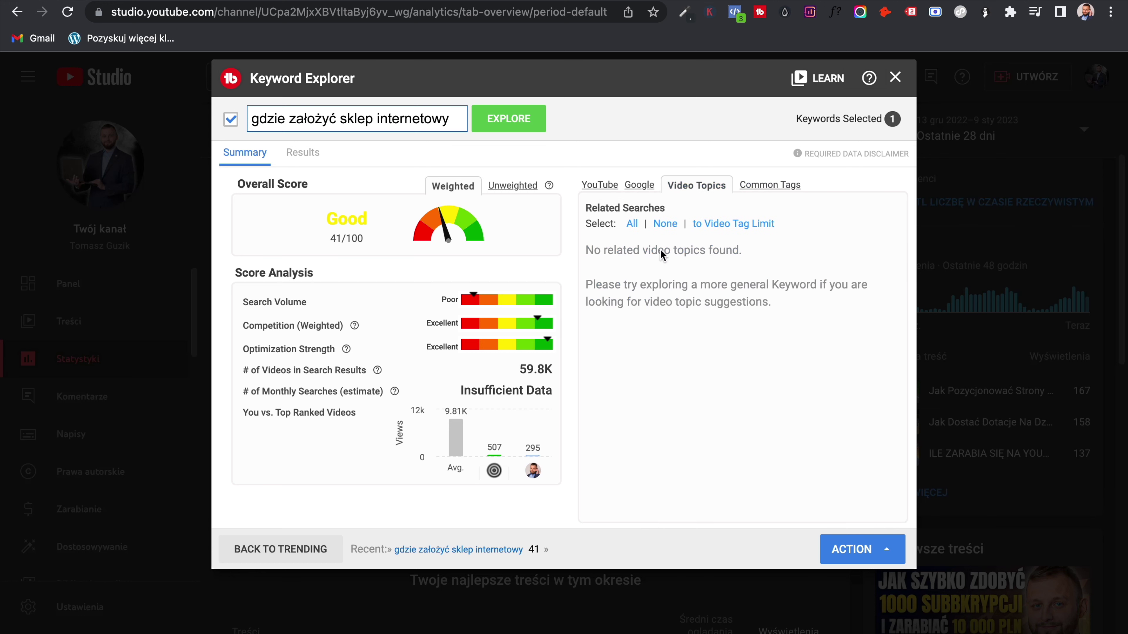
pyautogui.click(651, 190)
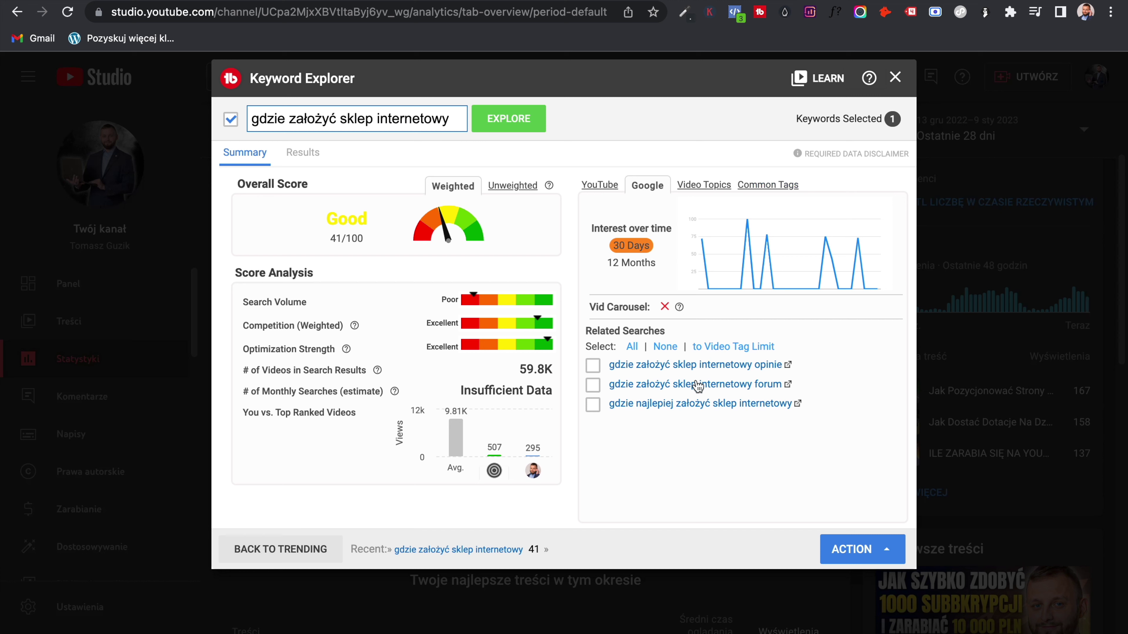
pyautogui.click(768, 186)
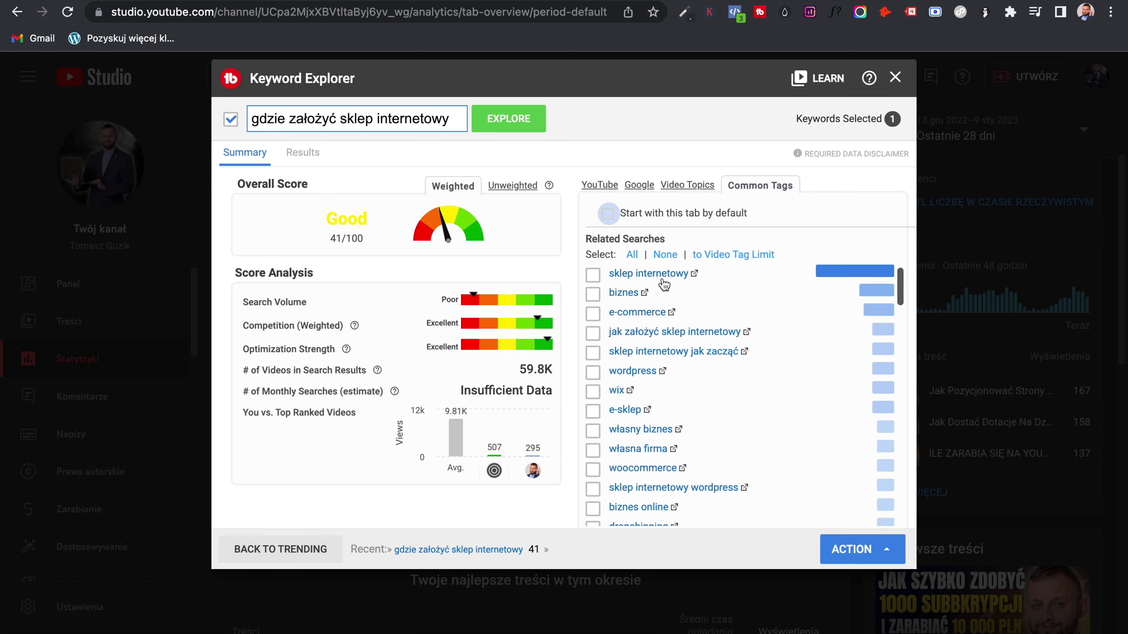
# - Look through the keyword's common tags list, then close Keyword Explorer
pyautogui.scroll(-5, 628, 286)
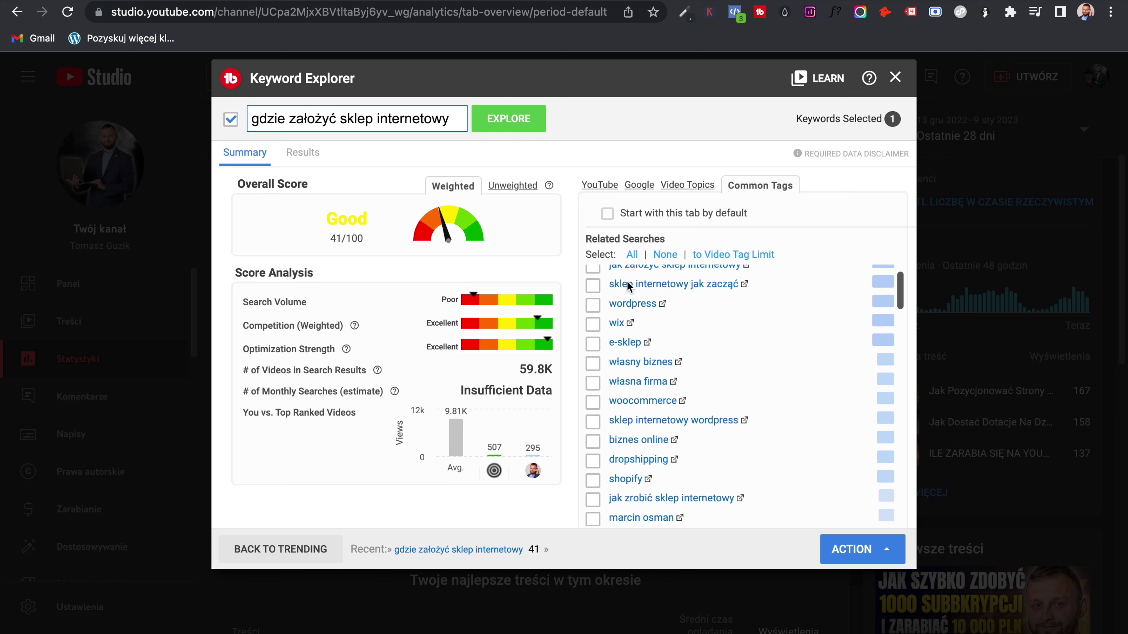
pyautogui.scroll(-6, 628, 286)
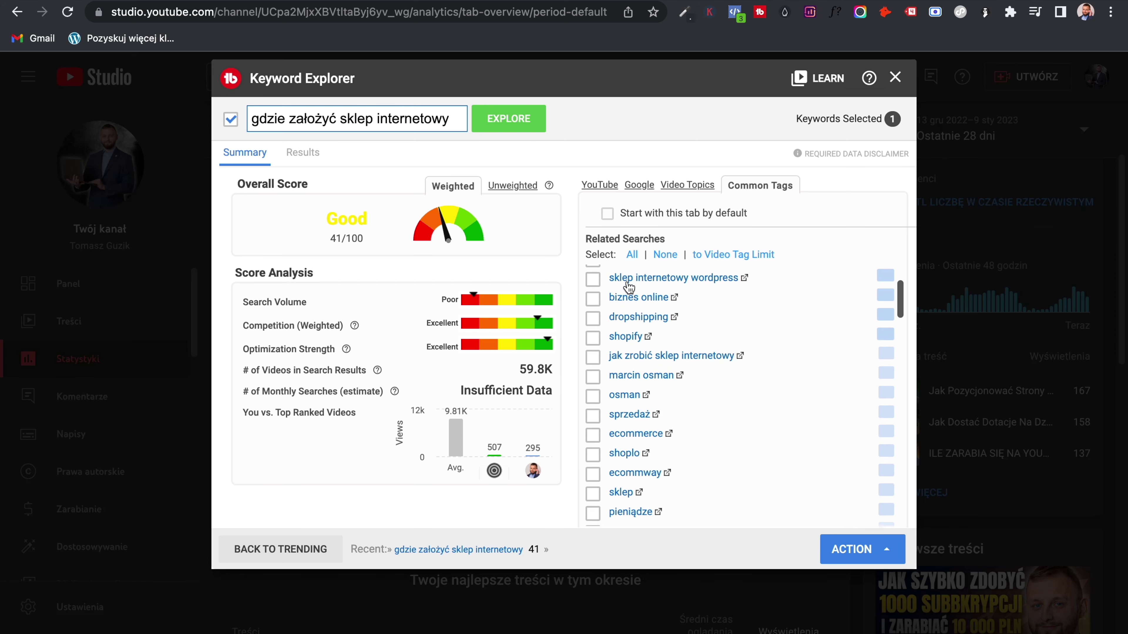
pyautogui.scroll(-10, 628, 286)
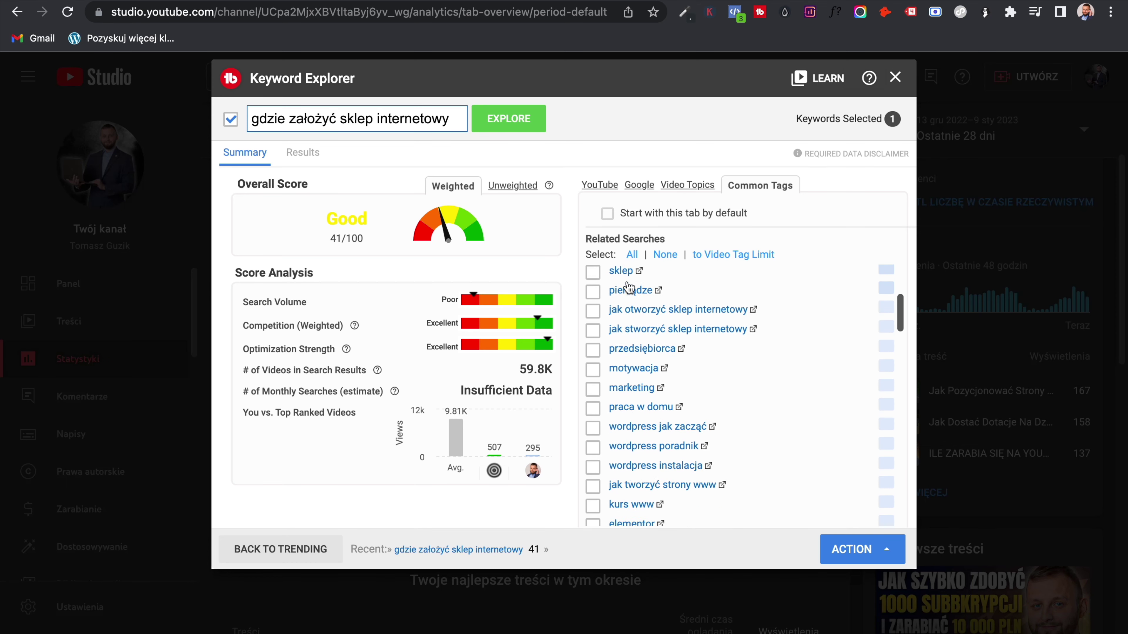
pyautogui.scroll(12, 627, 286)
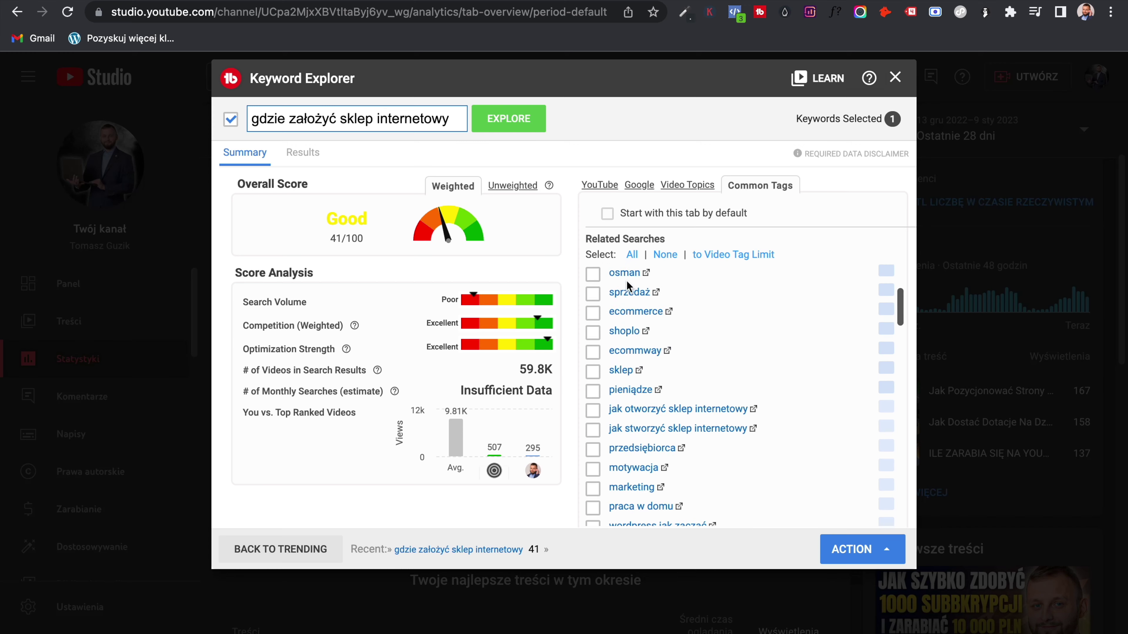
pyautogui.scroll(5, 628, 286)
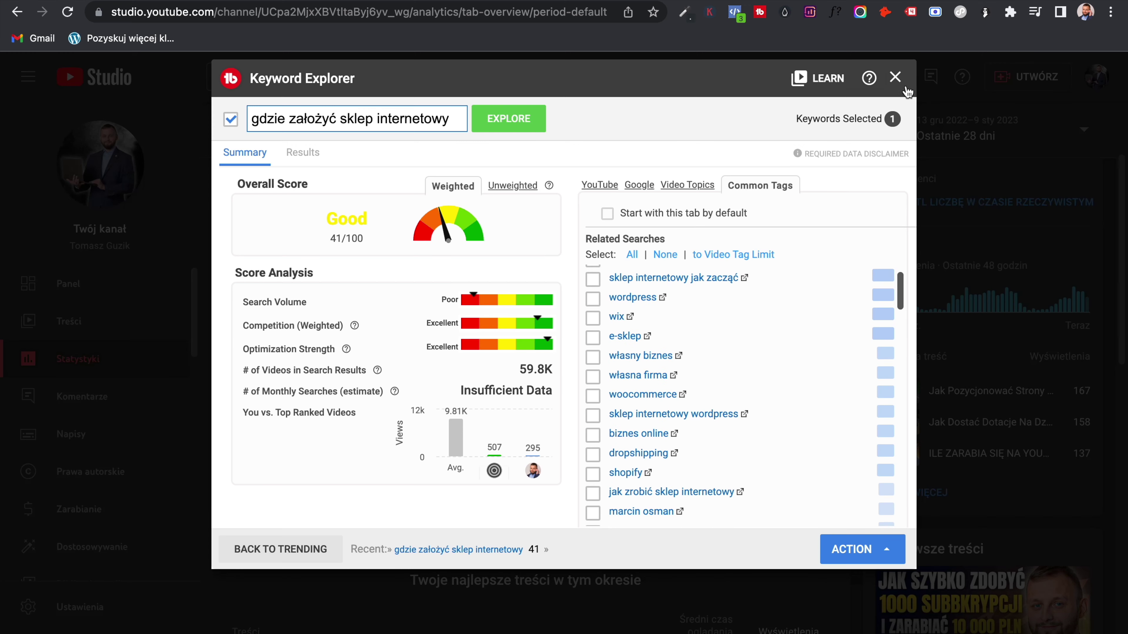
pyautogui.click(897, 80)
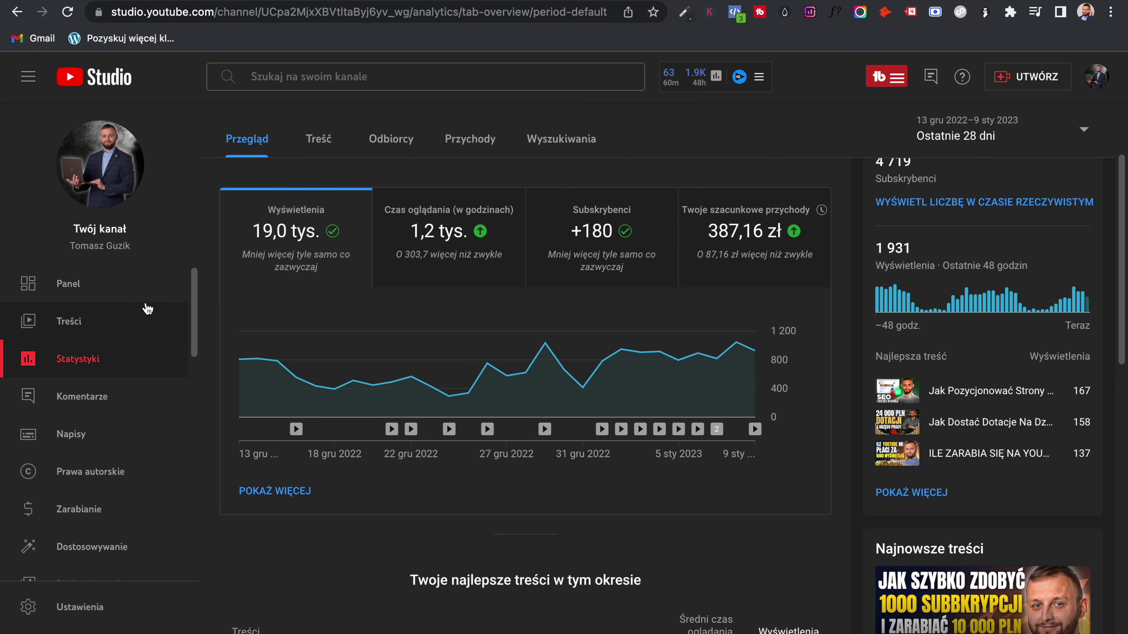
# - Open the details of the channel's video "Jak Zarabiać Przez Internet 150 zł Dziennie" and bring up its description
pyautogui.click(147, 318)
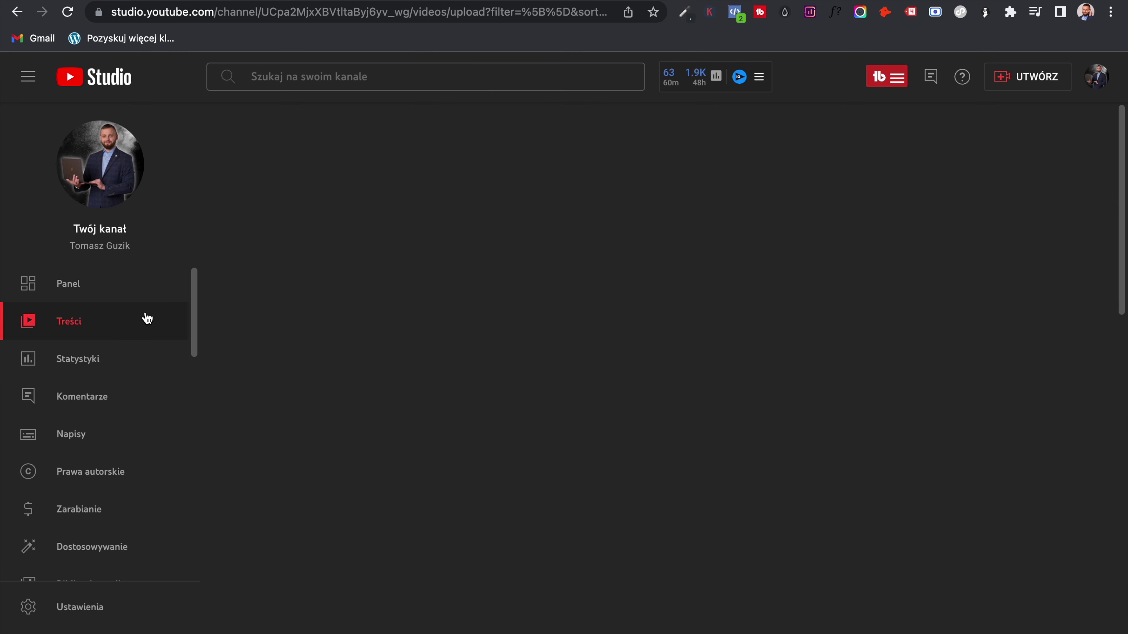
pyautogui.scroll(-3, 377, 351)
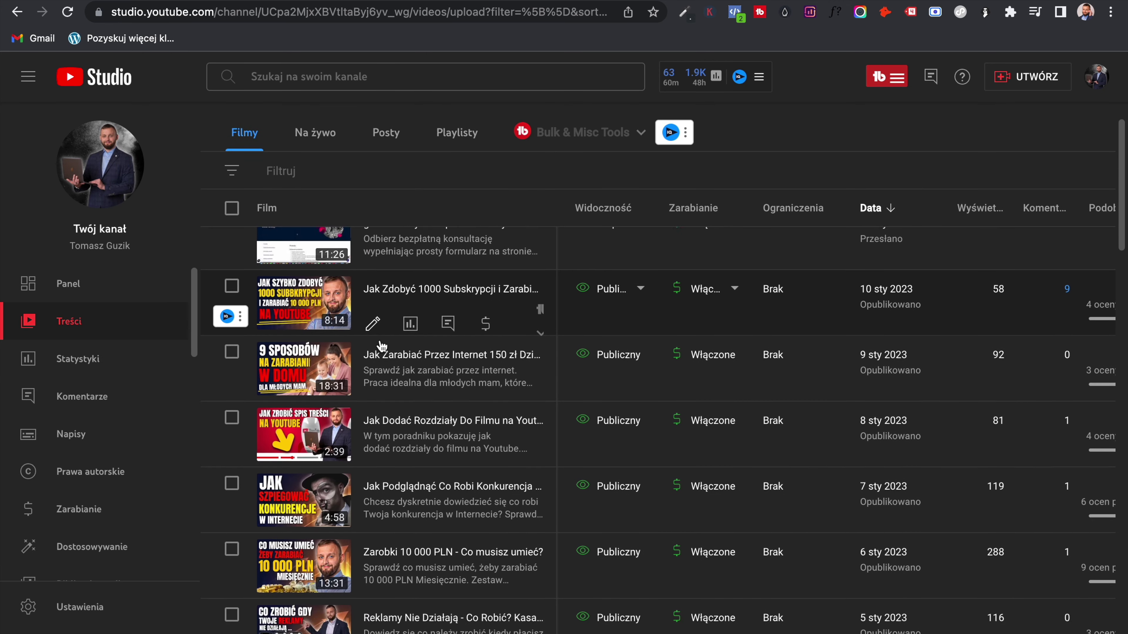
pyautogui.click(375, 351)
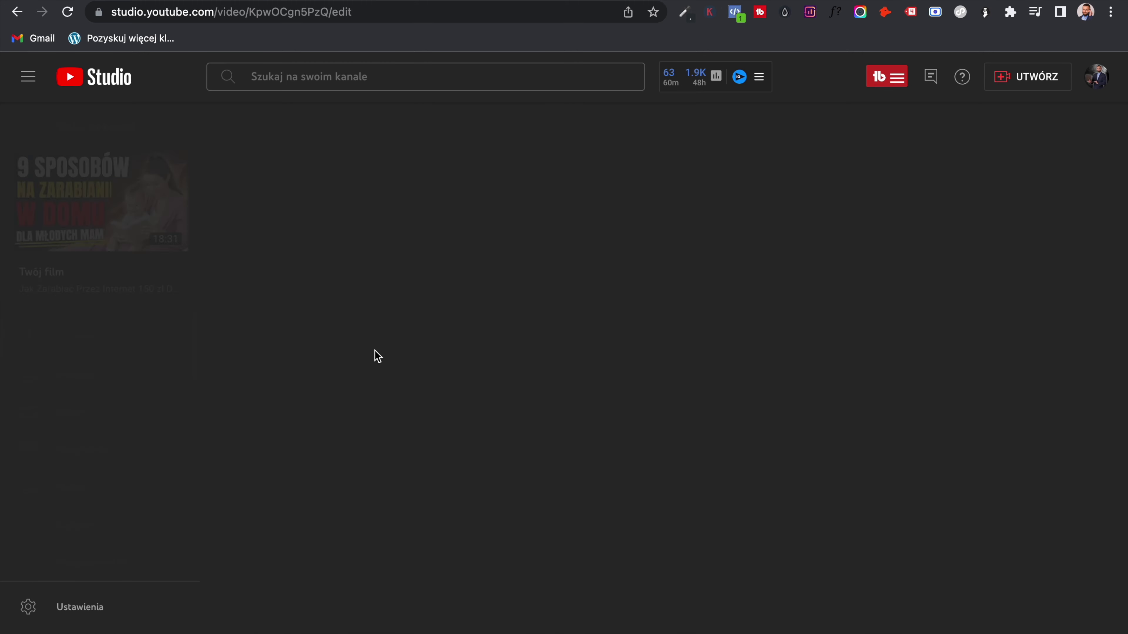
pyautogui.scroll(-2, 373, 391)
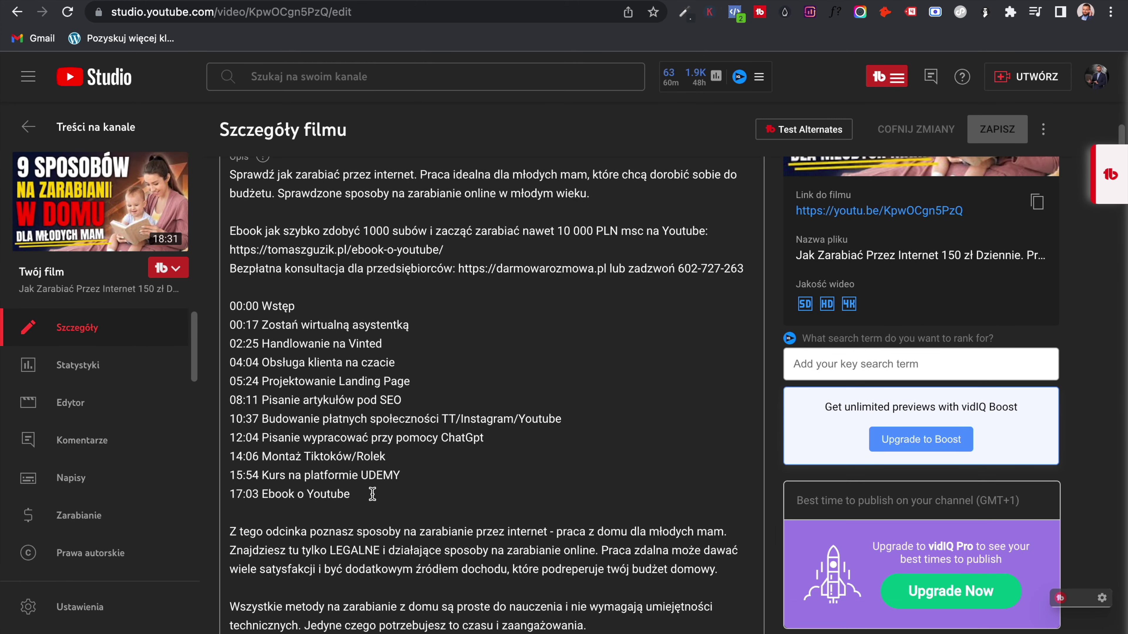
# - Highlight and examine the chapter timestamps in the description, from "00:00 Wstęp" to "17:03 Ebook o Youtube"
pyautogui.moveTo(372, 493); pyautogui.dragTo(231, 304)
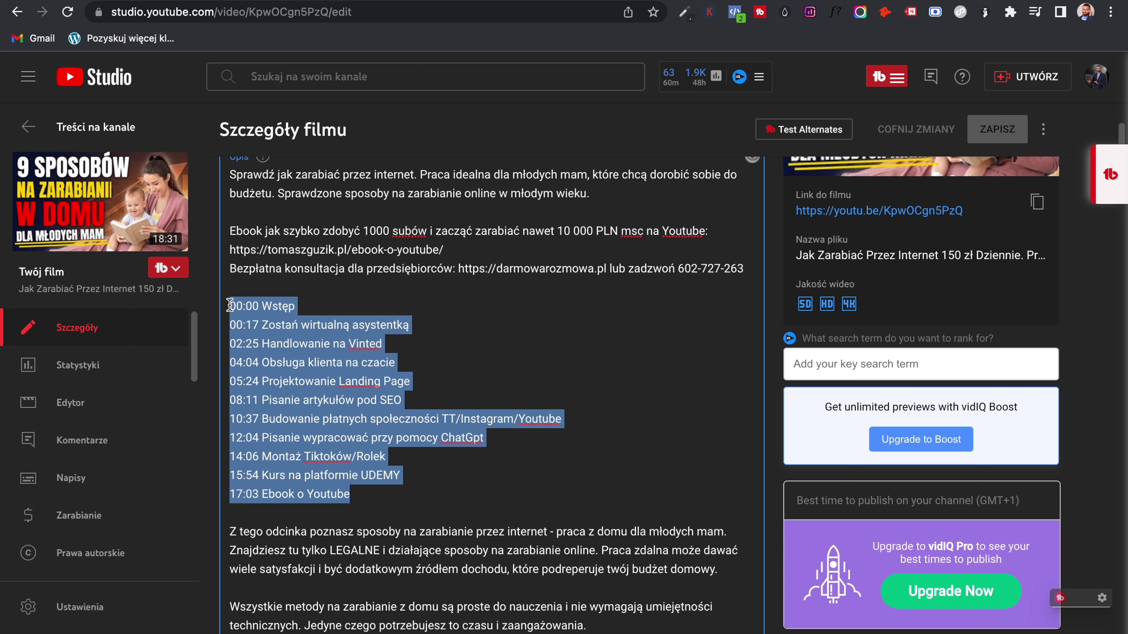
pyautogui.click(350, 402)
pyautogui.moveTo(356, 502); pyautogui.dragTo(233, 344)
pyautogui.click(241, 320)
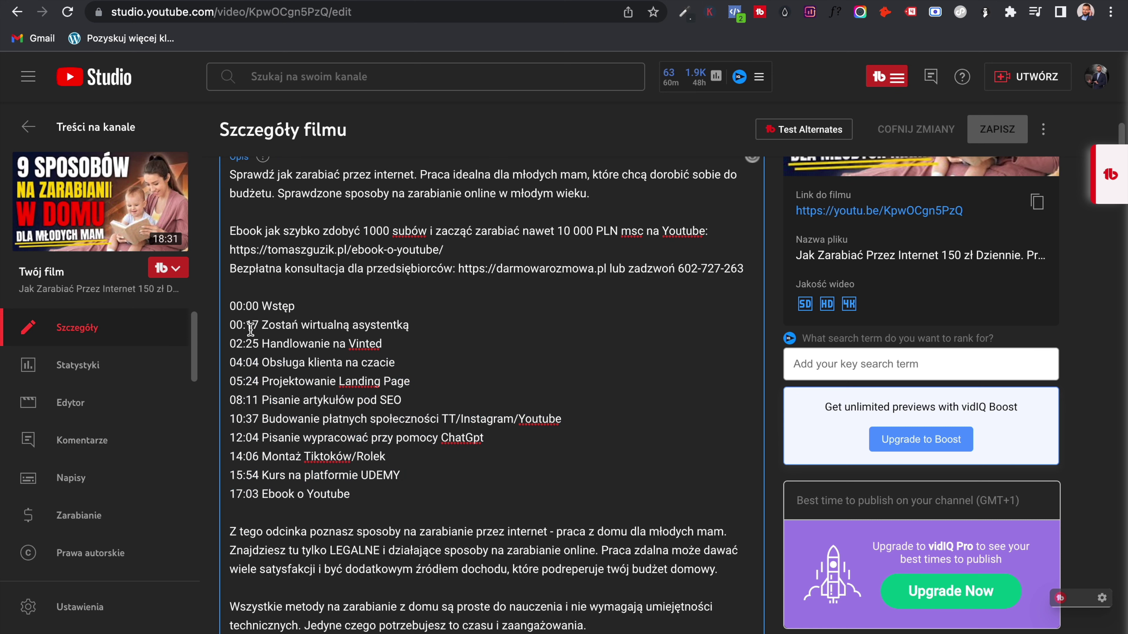
pyautogui.scroll(1, 244, 315)
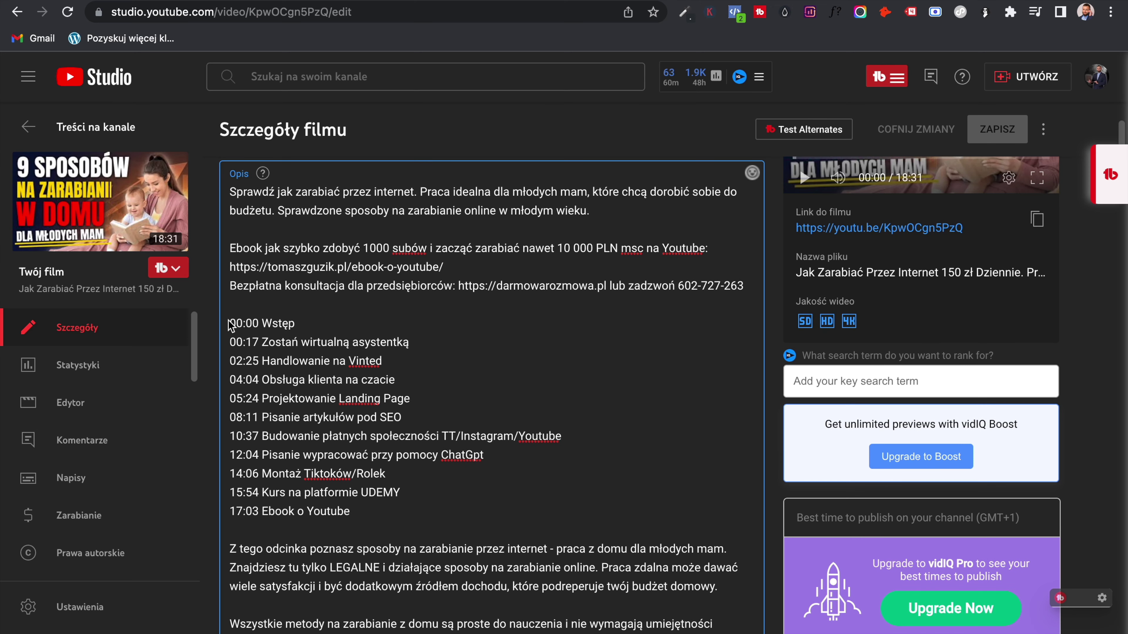
pyautogui.moveTo(231, 321); pyautogui.dragTo(394, 509)
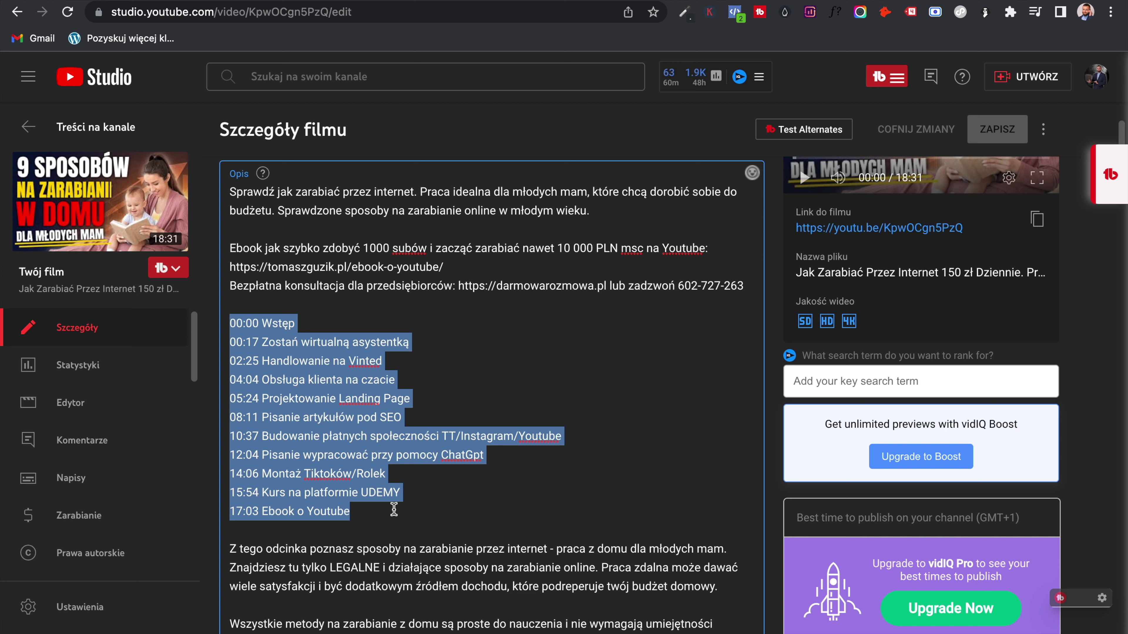
pyautogui.click(389, 508)
pyautogui.moveTo(384, 507); pyautogui.dragTo(331, 405)
pyautogui.click(383, 513)
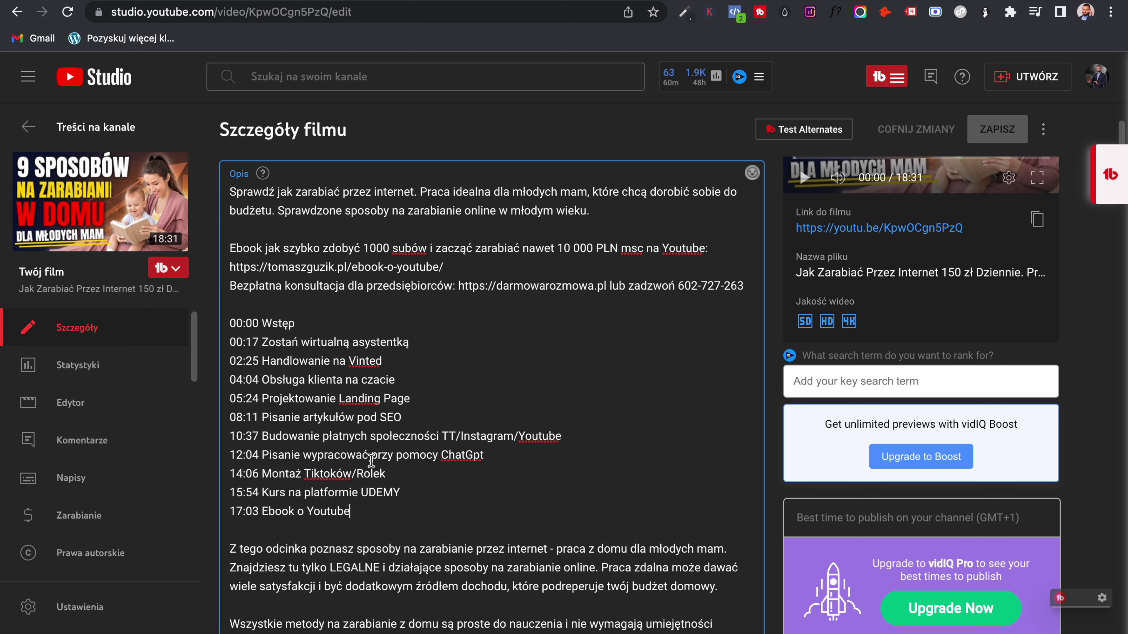
# - Examine the rest of the description and highlight the three hashtags at its end
pyautogui.scroll(3, 371, 461)
pyautogui.scroll(-1, 371, 461)
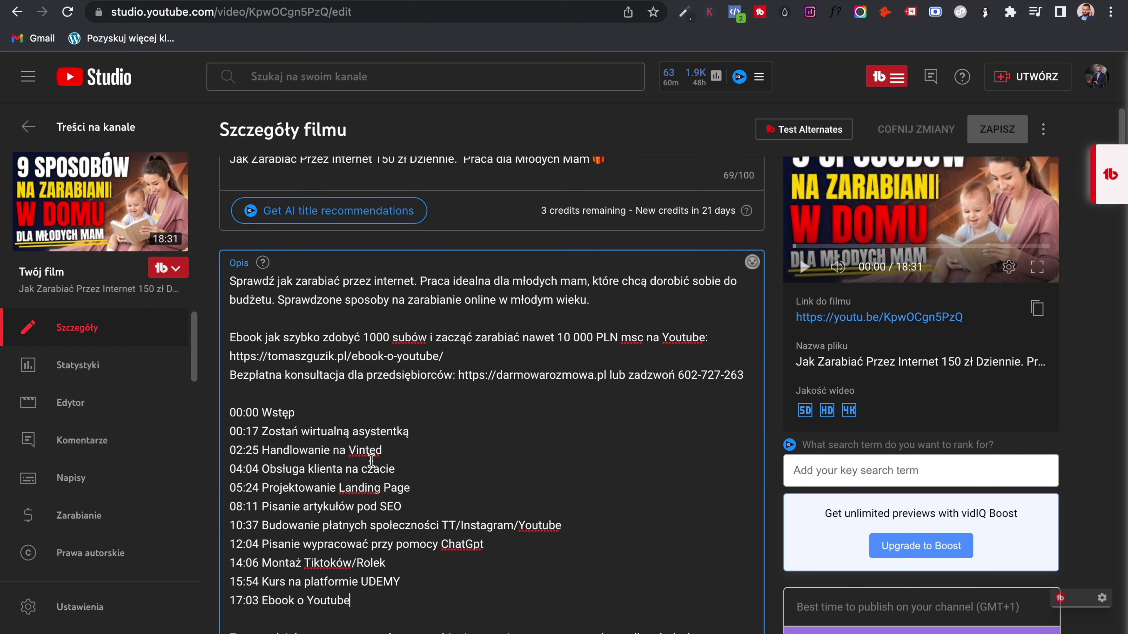
pyautogui.scroll(-6, 287, 316)
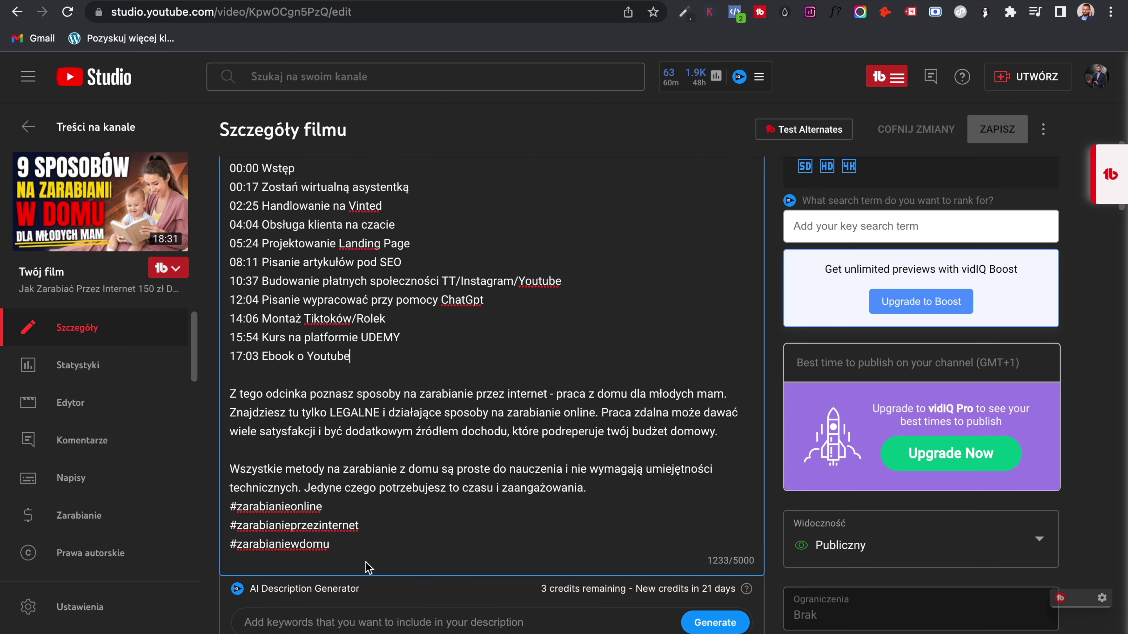
pyautogui.moveTo(348, 545); pyautogui.dragTo(233, 512)
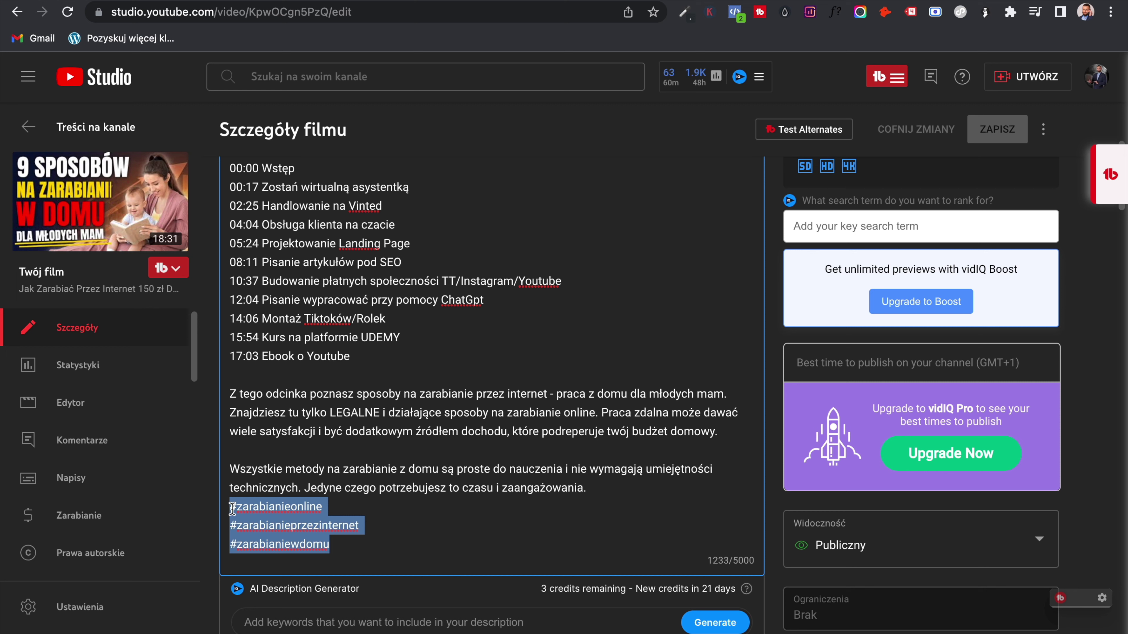
pyautogui.click(381, 545)
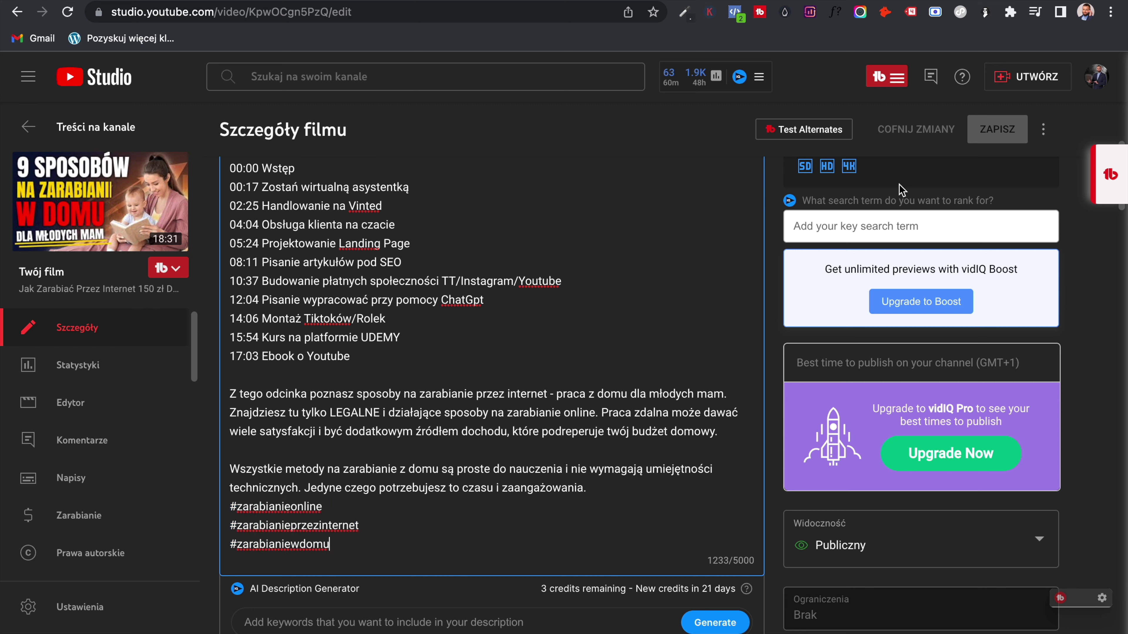
# - Open the video's public YouTube page and examine its chapters on the player, hashtags, description and tags
pyautogui.click(1092, 81)
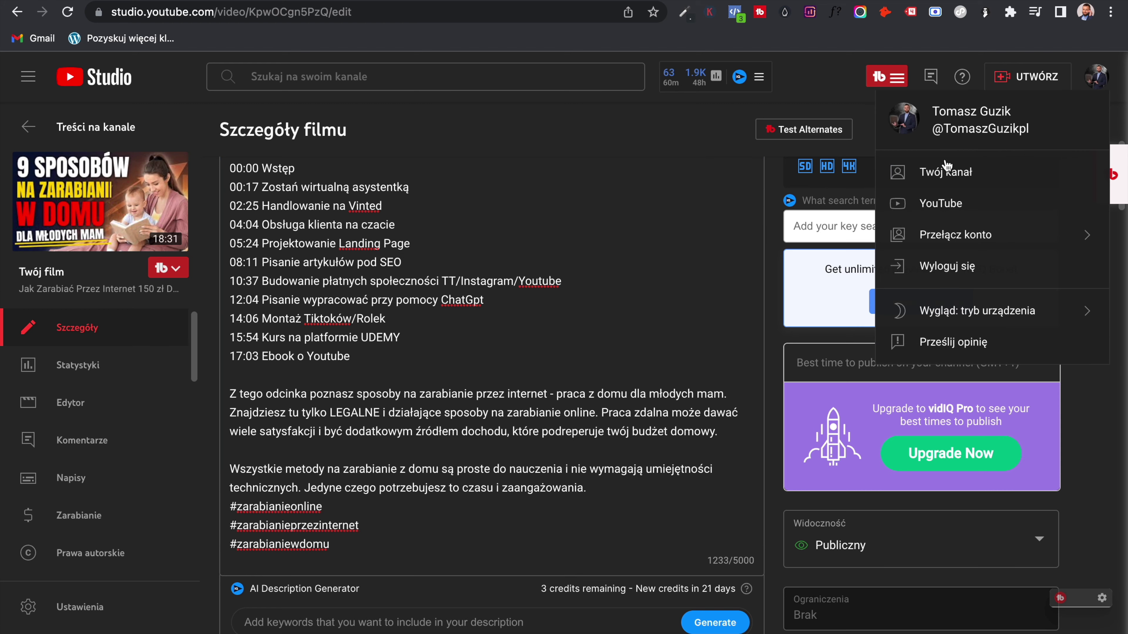
pyautogui.click(697, 237)
pyautogui.scroll(5, 814, 272)
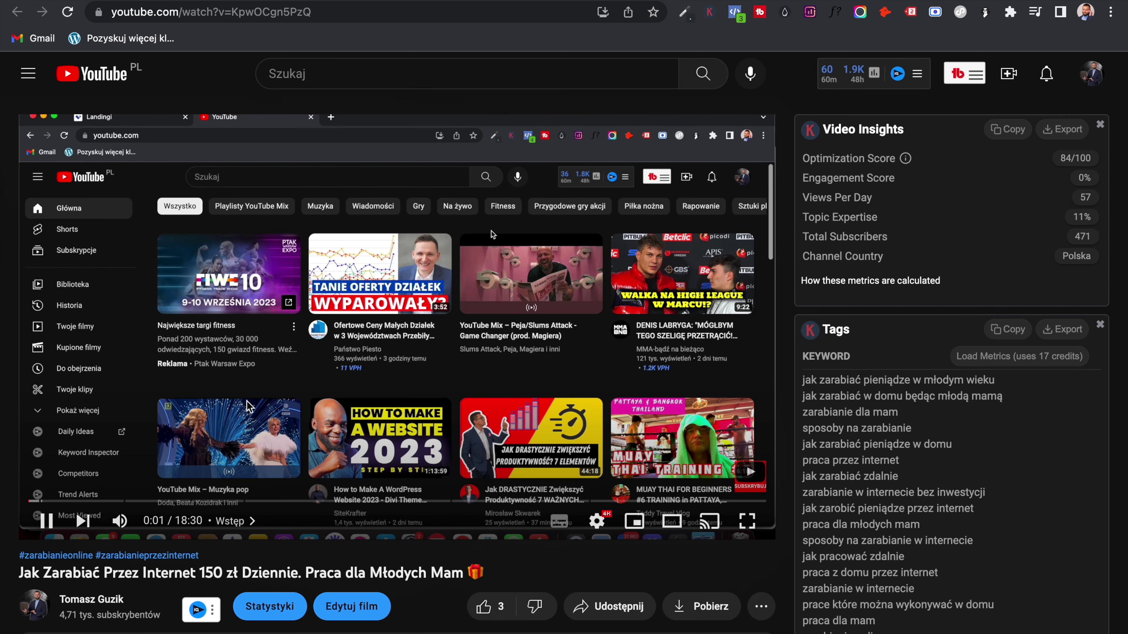
pyautogui.scroll(-3, 91, 383)
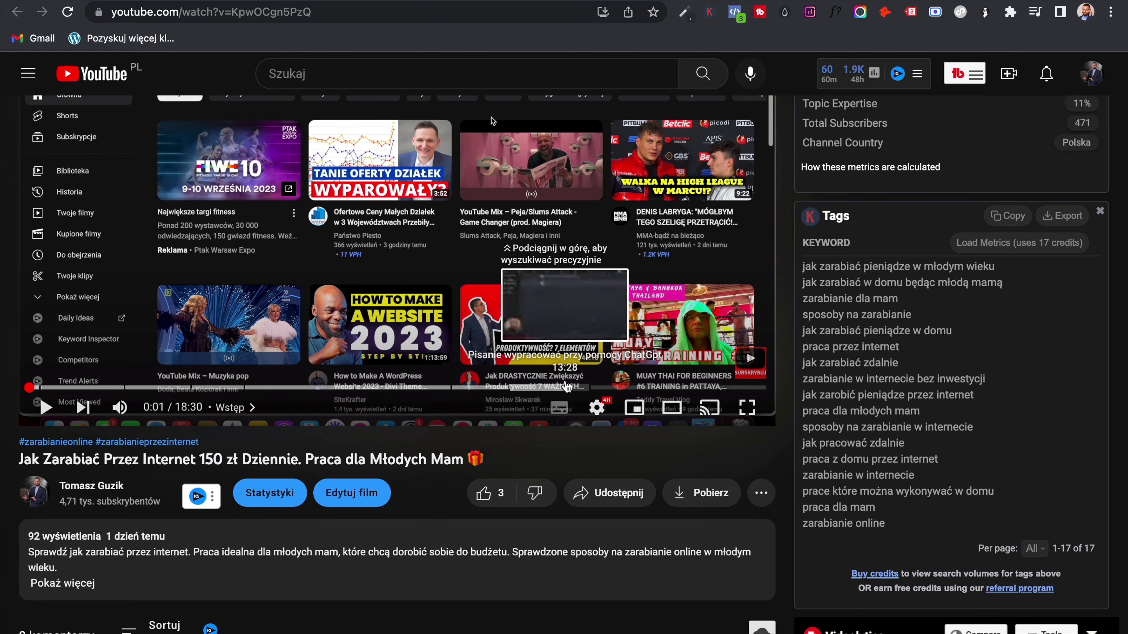
pyautogui.scroll(1, 426, 306)
pyautogui.scroll(2, 426, 306)
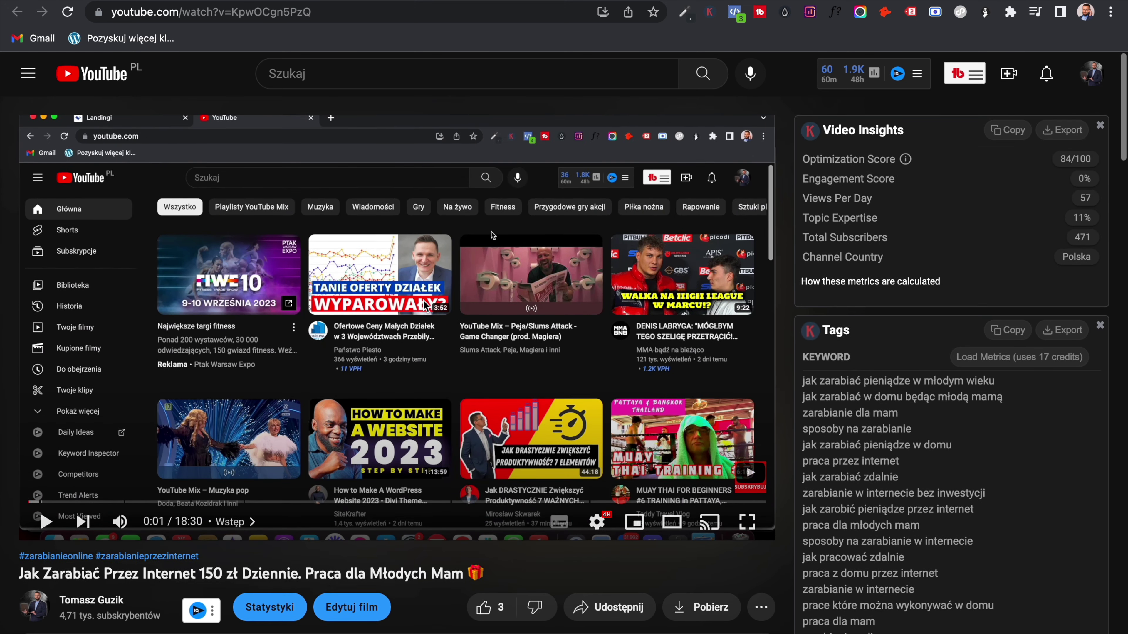
# - Search YouTube for the video's title "Jak Zarabiać Przez Internet 150 zł Dziennie. Praca dla Młodych Mam"
pyautogui.moveTo(467, 576); pyautogui.dragTo(16, 582)
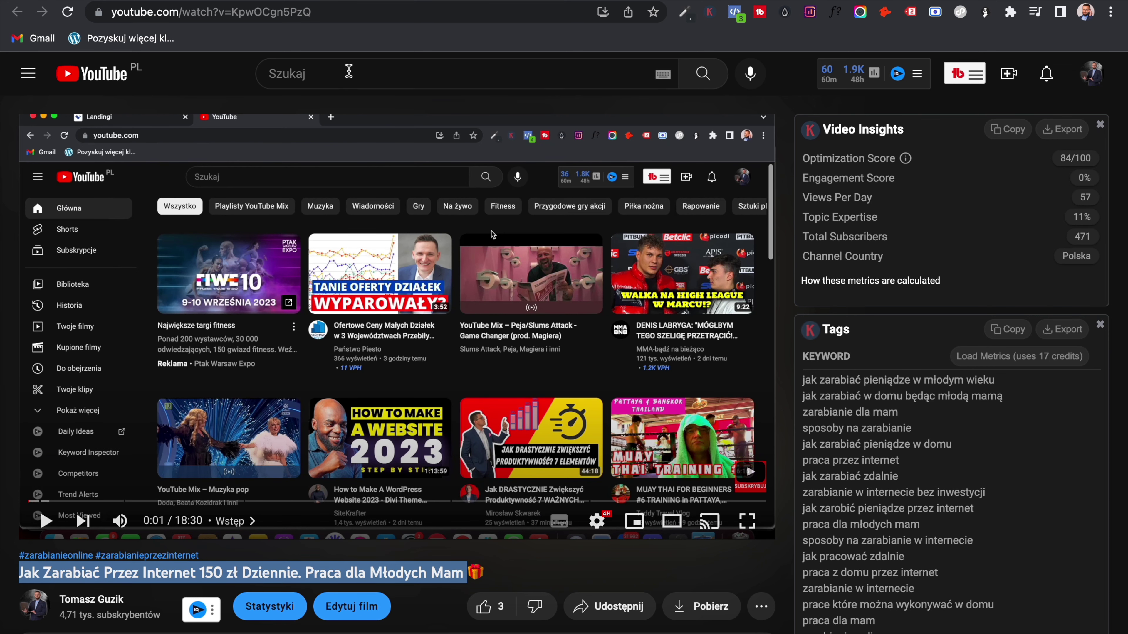
pyautogui.moveTo(239, 573); pyautogui.dragTo(444, 74)
pyautogui.press('Return')
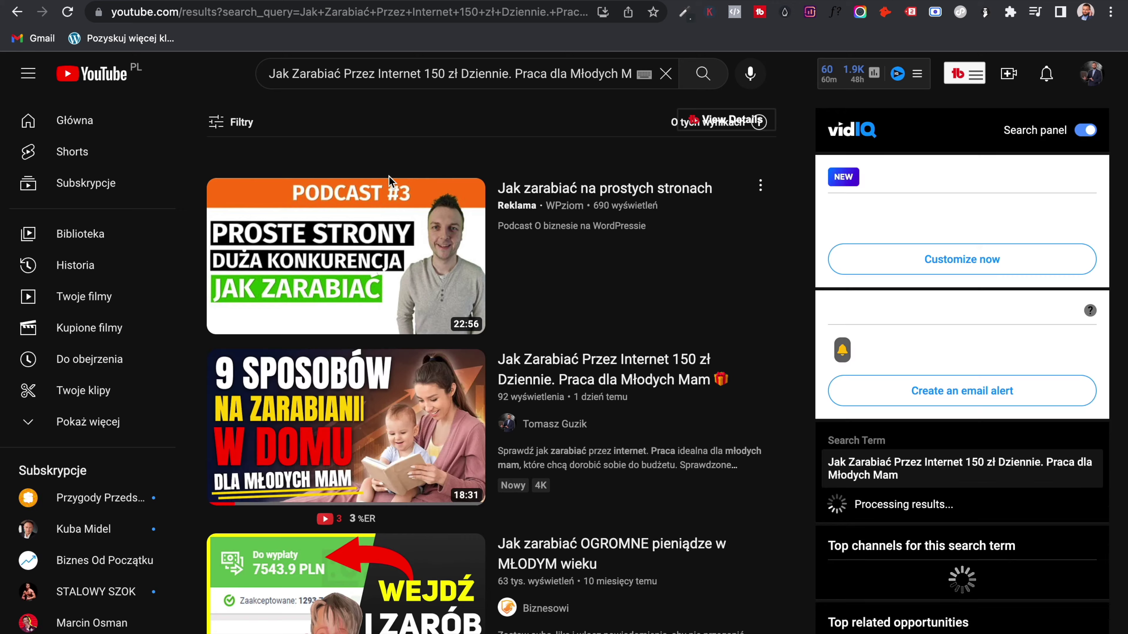
# - Examine how the videos in the search results are presented, looking for entries with chapters
pyautogui.scroll(-10, 388, 177)
pyautogui.scroll(-20, 390, 182)
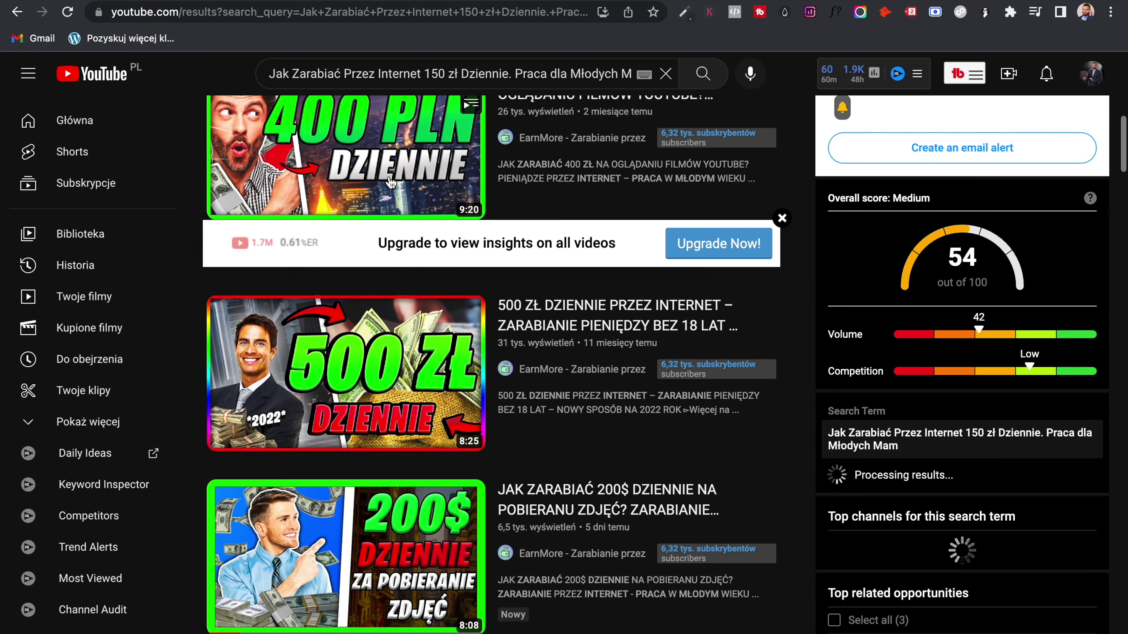
pyautogui.scroll(-20, 390, 182)
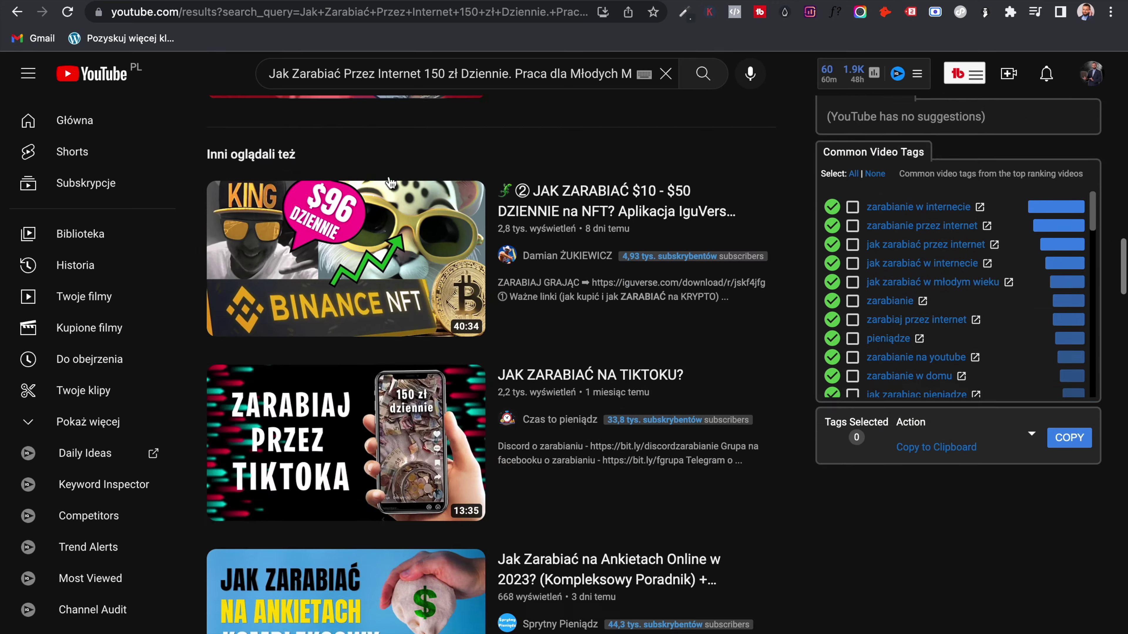
pyautogui.scroll(-18, 390, 182)
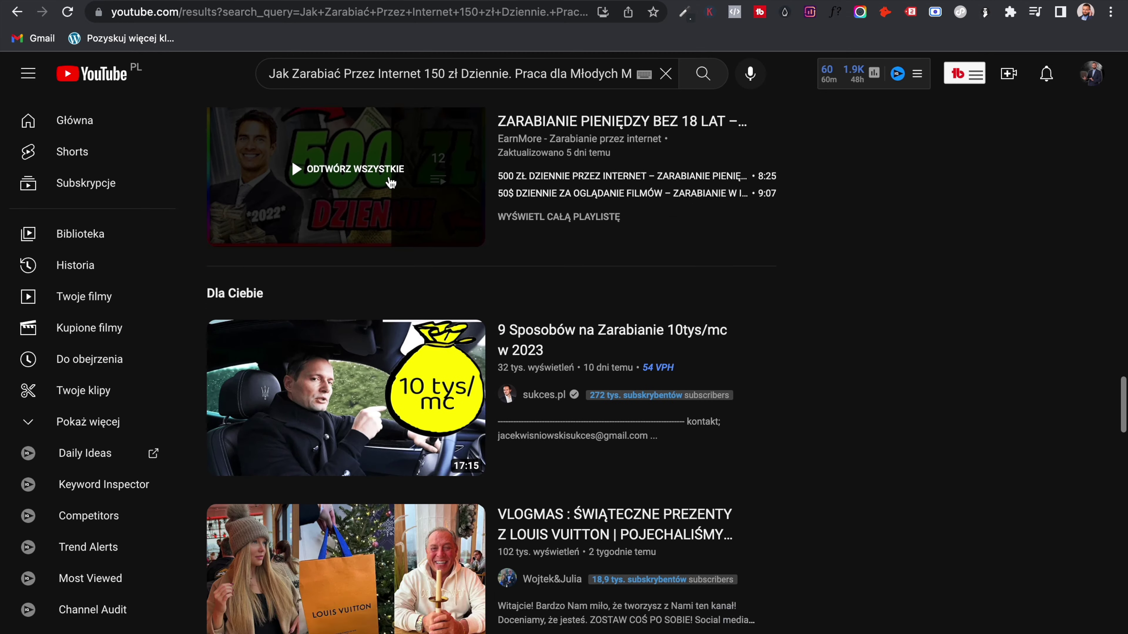
pyautogui.scroll(-3, 391, 182)
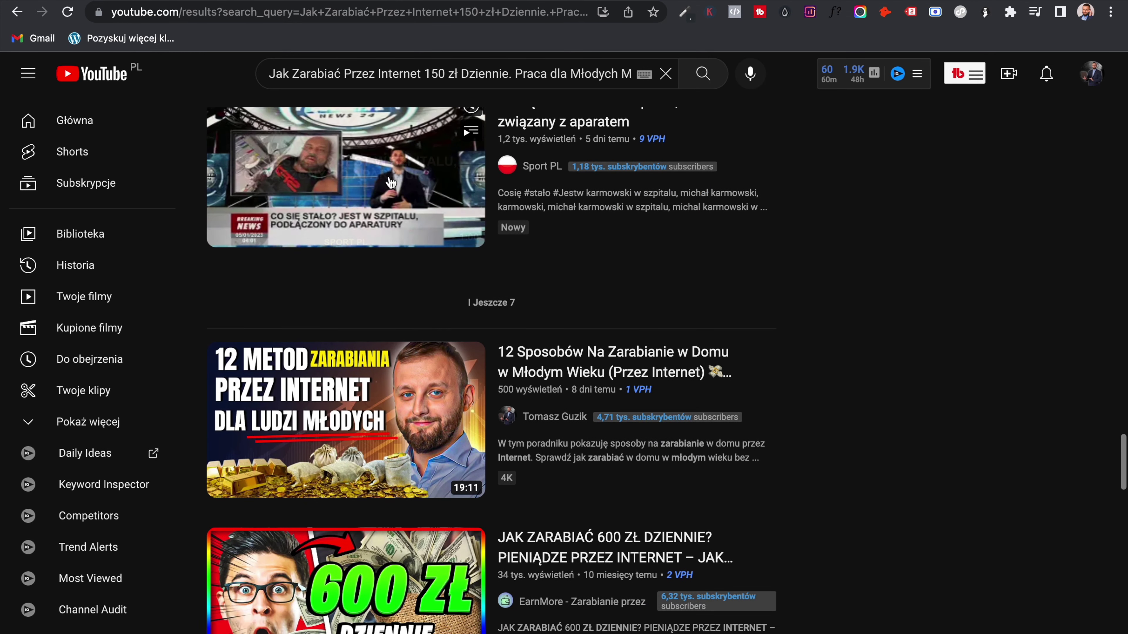
pyautogui.scroll(-5, 390, 182)
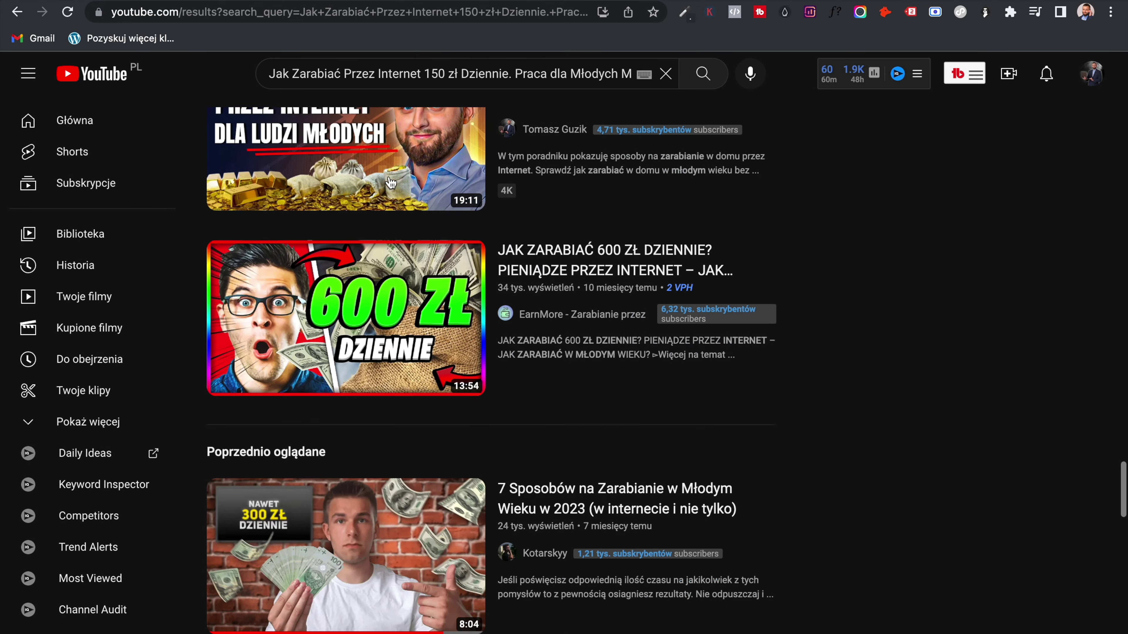
pyautogui.scroll(15, 391, 182)
pyautogui.scroll(15, 391, 182)
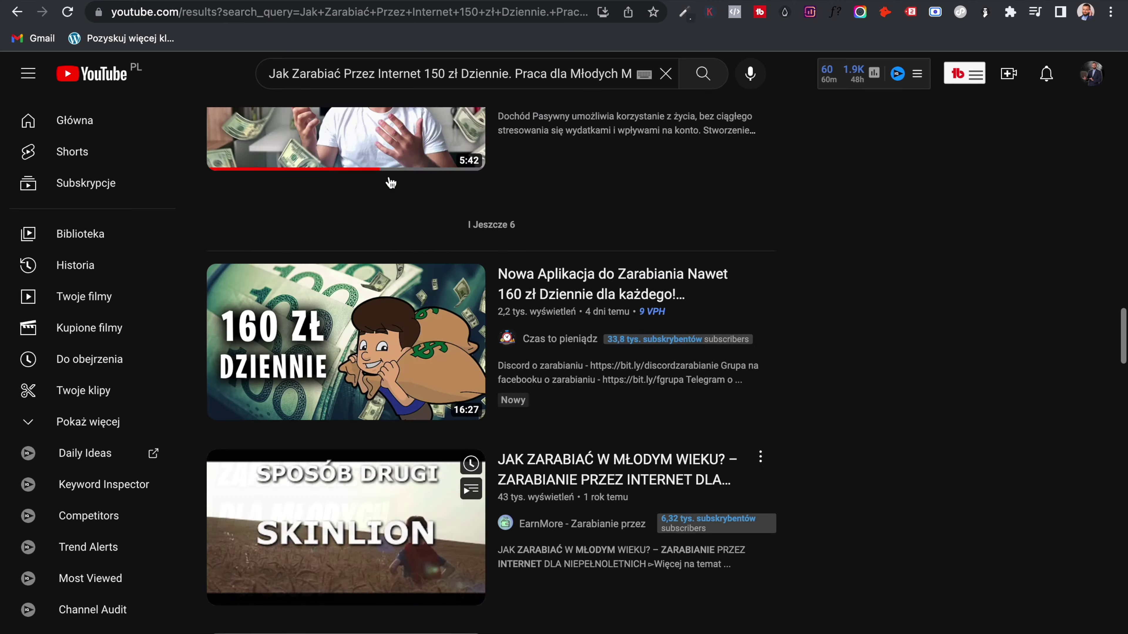
# - Search YouTube for "jak ustawic reklame na tiktoku"
pyautogui.tripleClick(269, 73)
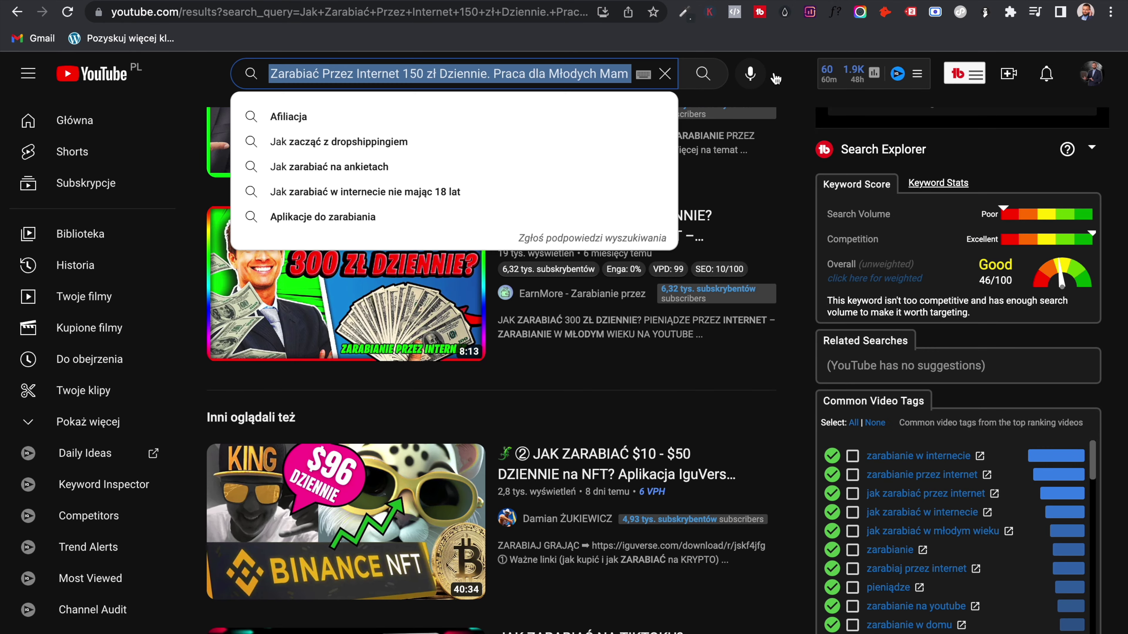
pyautogui.moveTo(844, 84)
pyautogui.write('jak ustawic re')
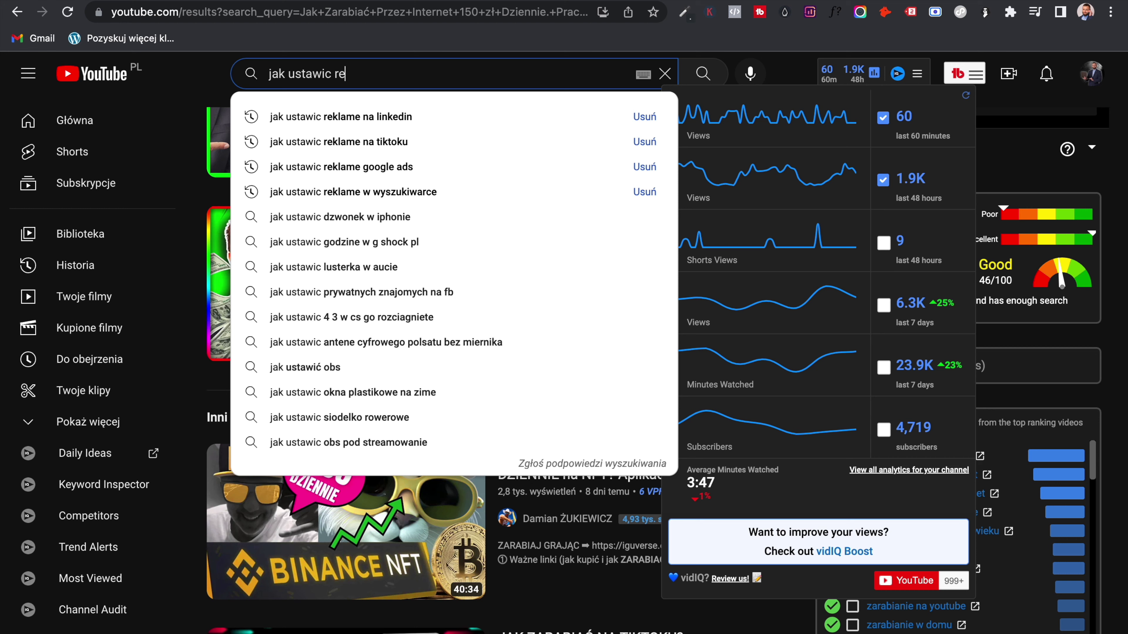
pyautogui.write('klame na tiktoku')
pyautogui.press('Return')
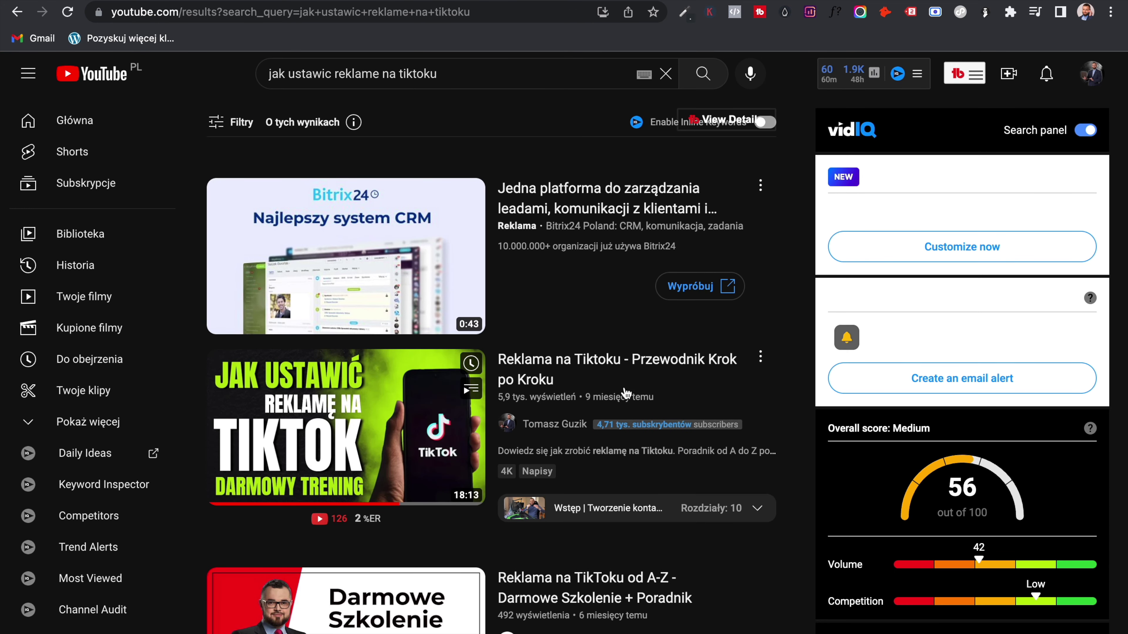
# - Expand the chapter list under the result "Reklama na Tiktoku - Przewodnik Krok po Kroku" and browse through to its last chapter, "Zakończenie"
pyautogui.scroll(-4, 709, 515)
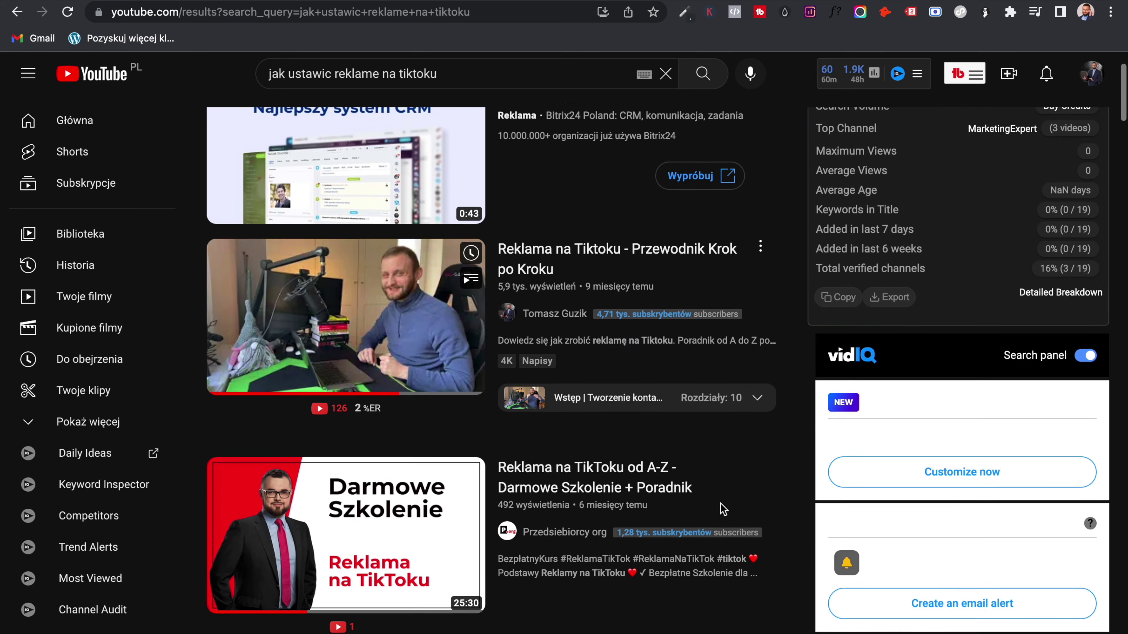
pyautogui.click(708, 359)
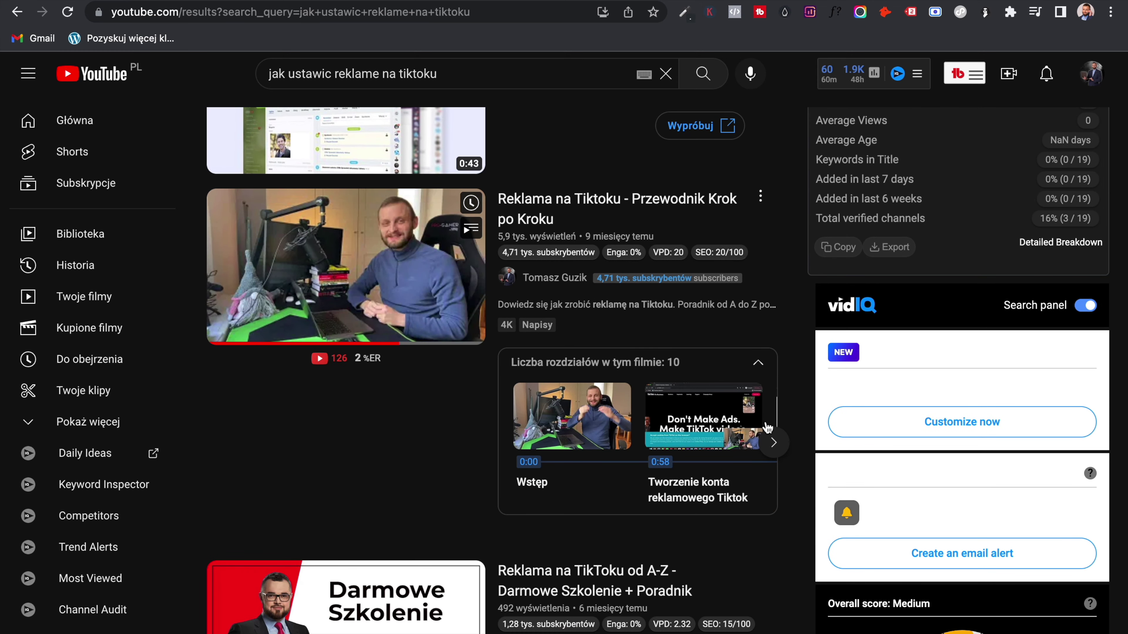
pyautogui.click(773, 442)
pyautogui.click(773, 442)
pyautogui.click(774, 443)
pyautogui.click(774, 443)
pyautogui.click(774, 443)
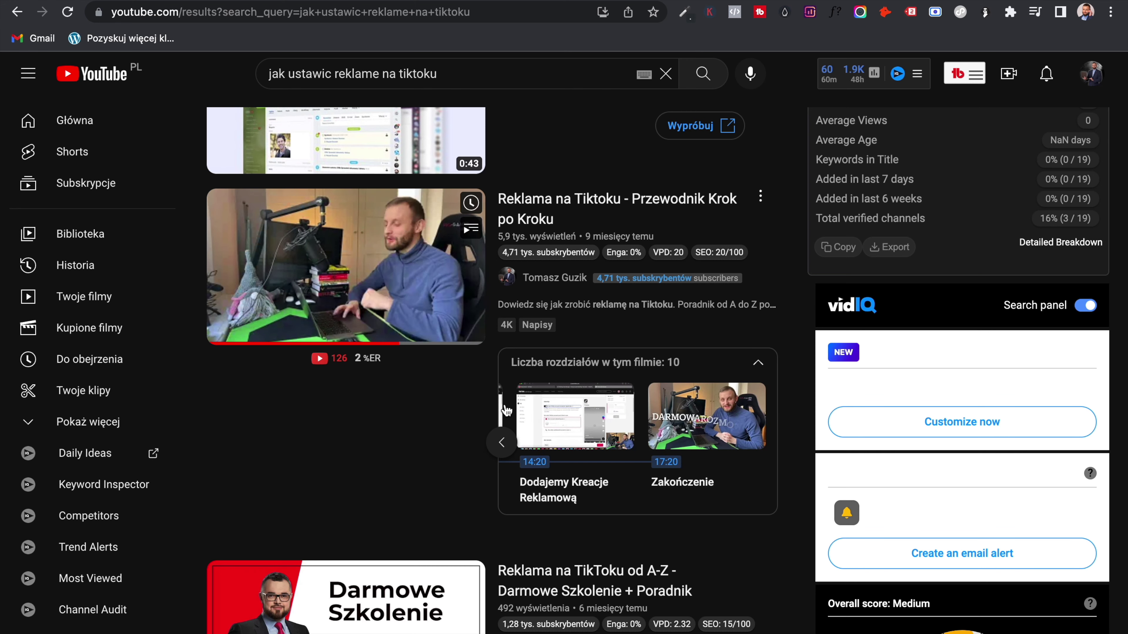
# - Browse the chapter list back to "Wstęp" and compare the result with the neighbouring videos that have no chapters
pyautogui.click(501, 442)
pyautogui.click(501, 443)
pyautogui.click(501, 442)
pyautogui.scroll(-3, 500, 445)
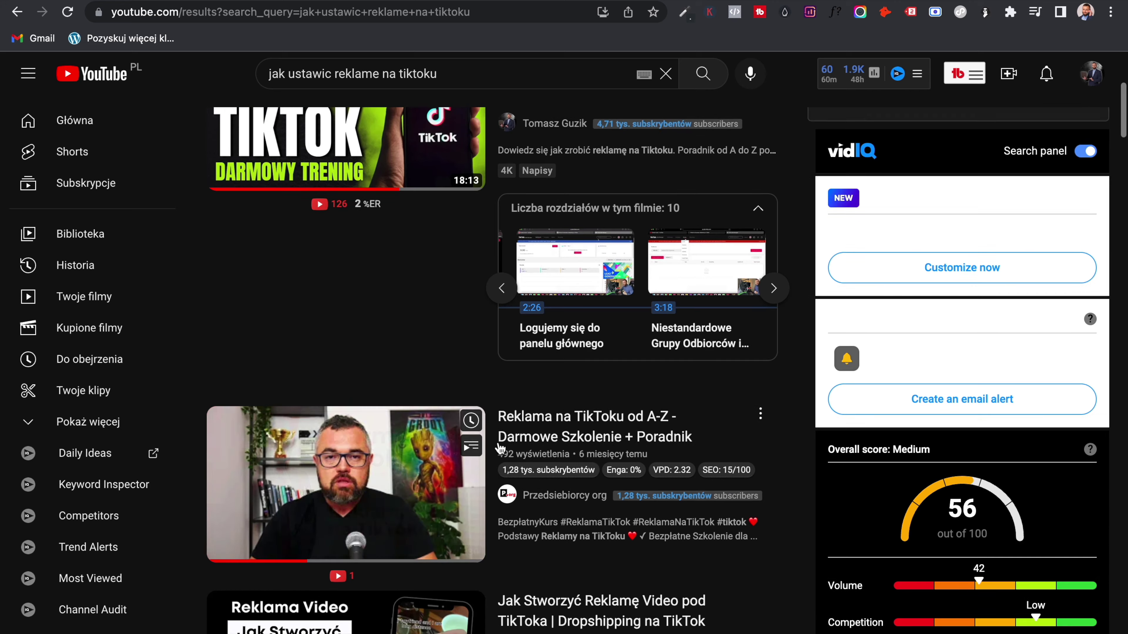
pyautogui.scroll(1, 511, 444)
pyautogui.scroll(-2, 555, 422)
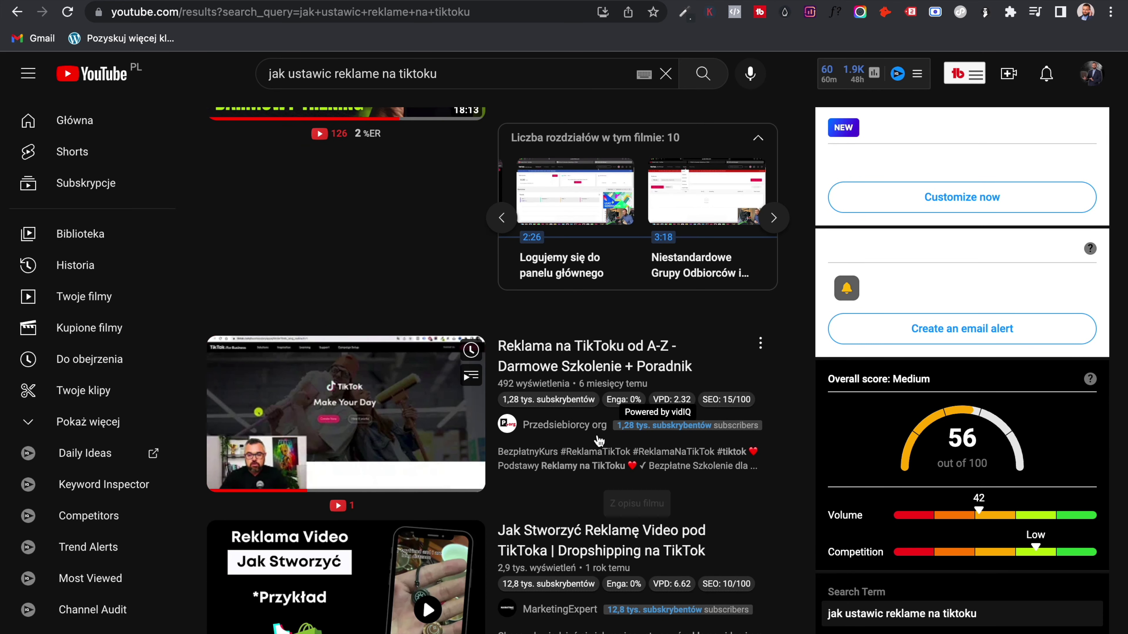
pyautogui.click(502, 219)
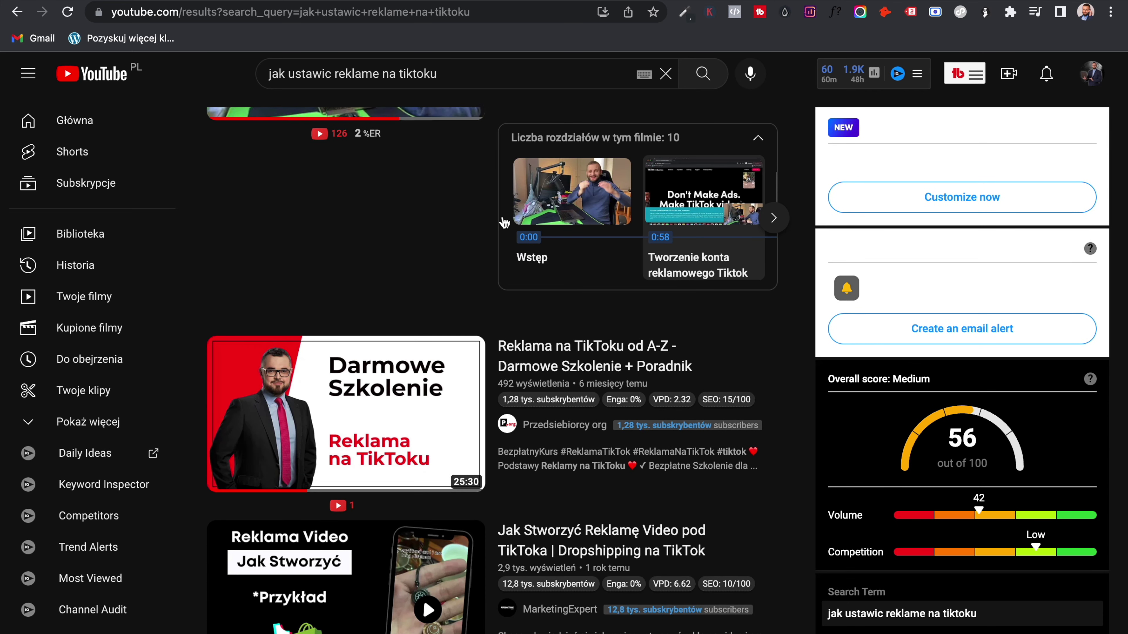
pyautogui.scroll(3, 503, 219)
pyautogui.scroll(5, 461, 254)
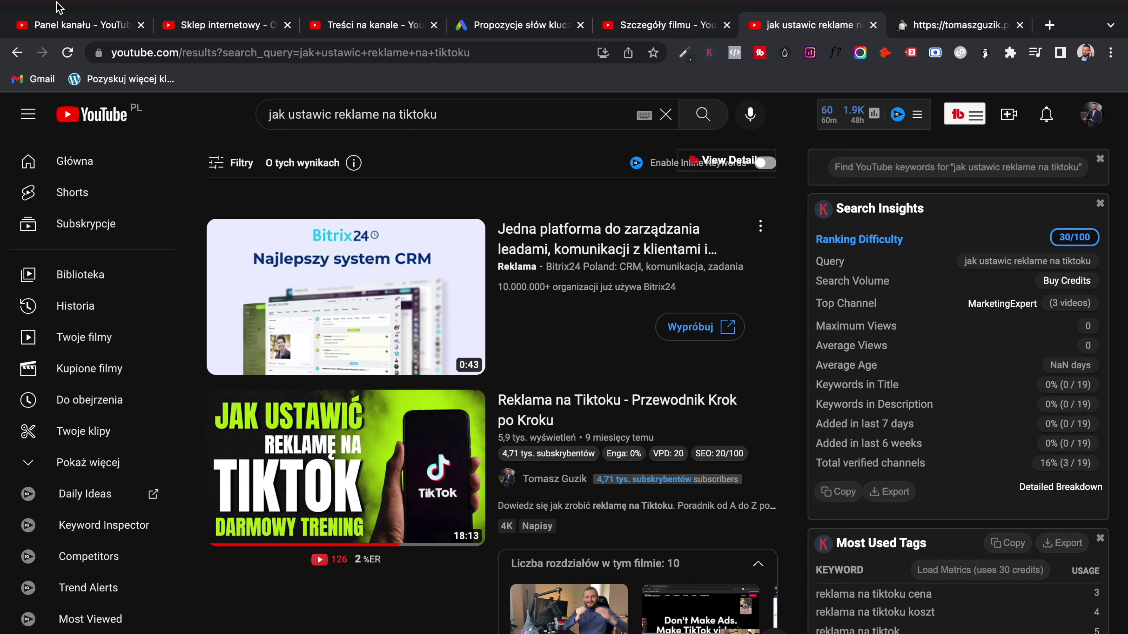
# - Switch to Safari, open the Happy Scribe website and show the window in full screen
pyautogui.click(54, 4)
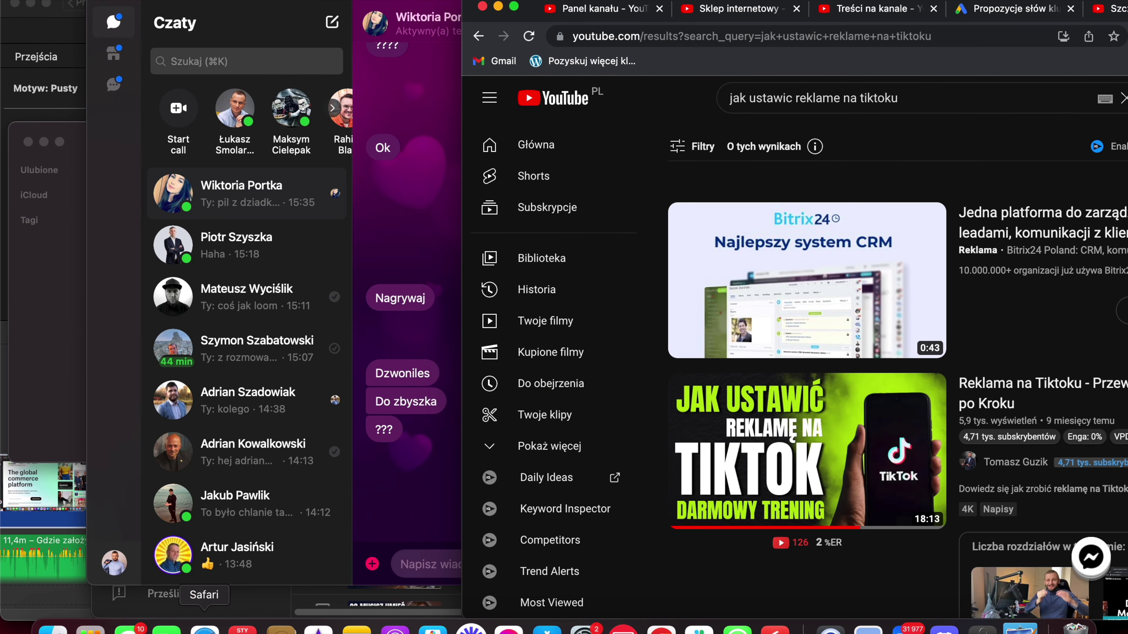
pyautogui.click(204, 630)
pyautogui.click(709, 7)
pyautogui.write('happy')
pyautogui.press('Return')
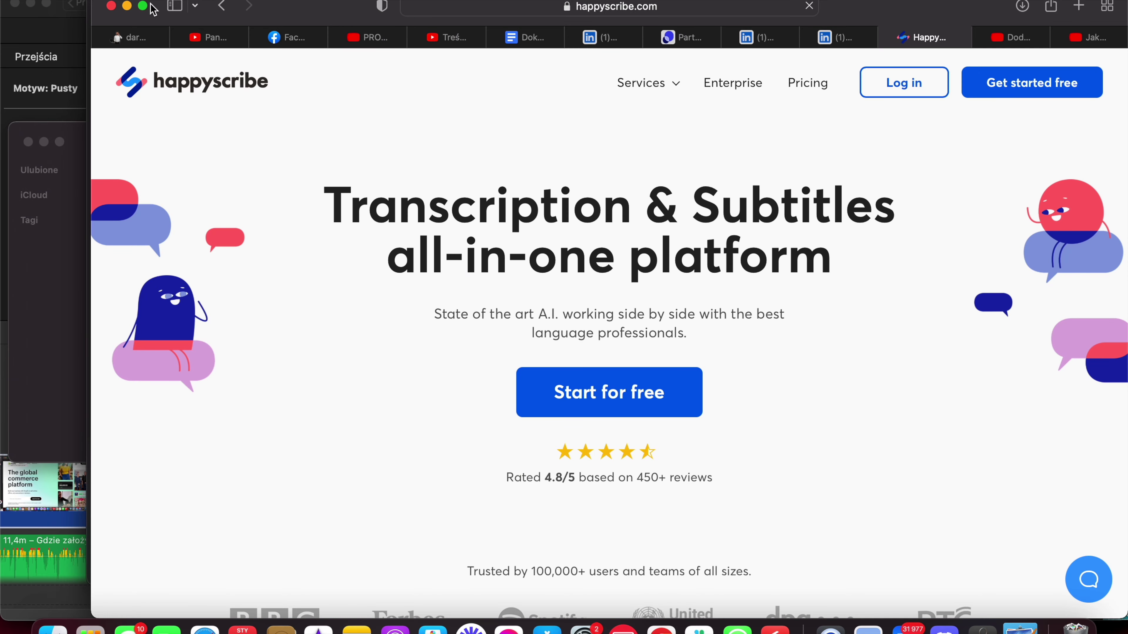
pyautogui.click(143, 6)
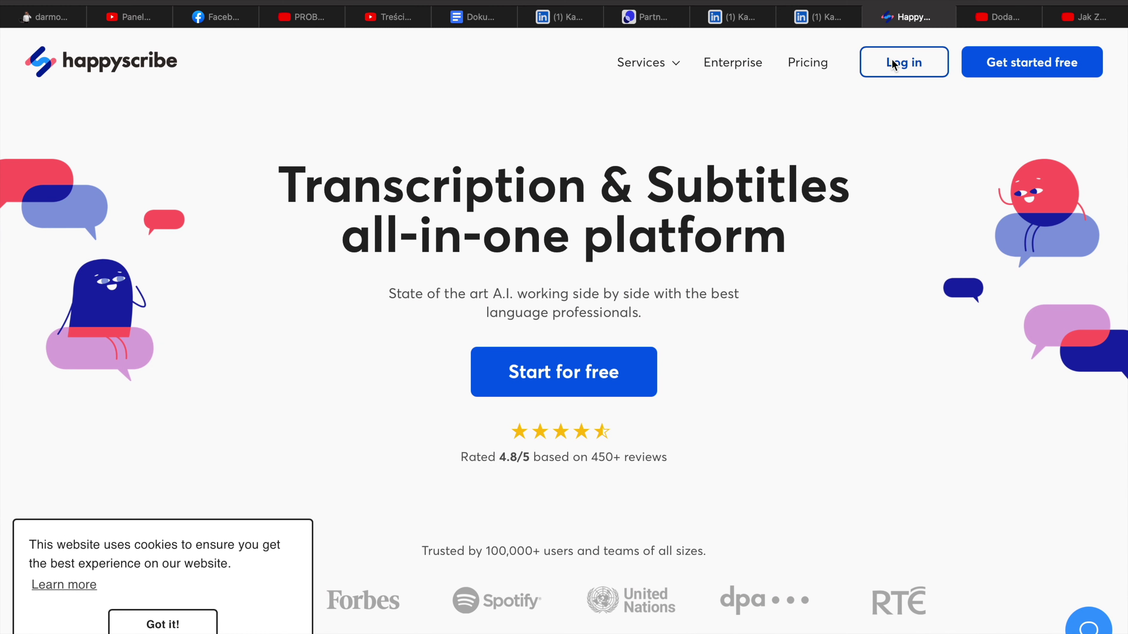
# - Log in to Happy Scribe with the saved e-mail and password
pyautogui.click(894, 64)
pyautogui.press('Return')
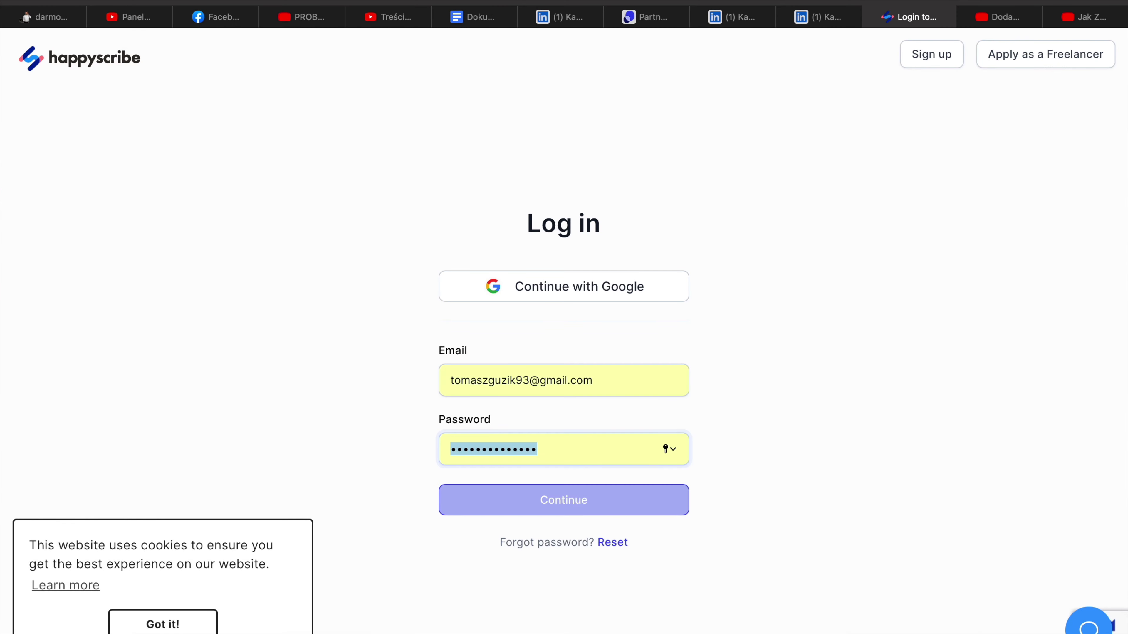
pyautogui.press('Return')
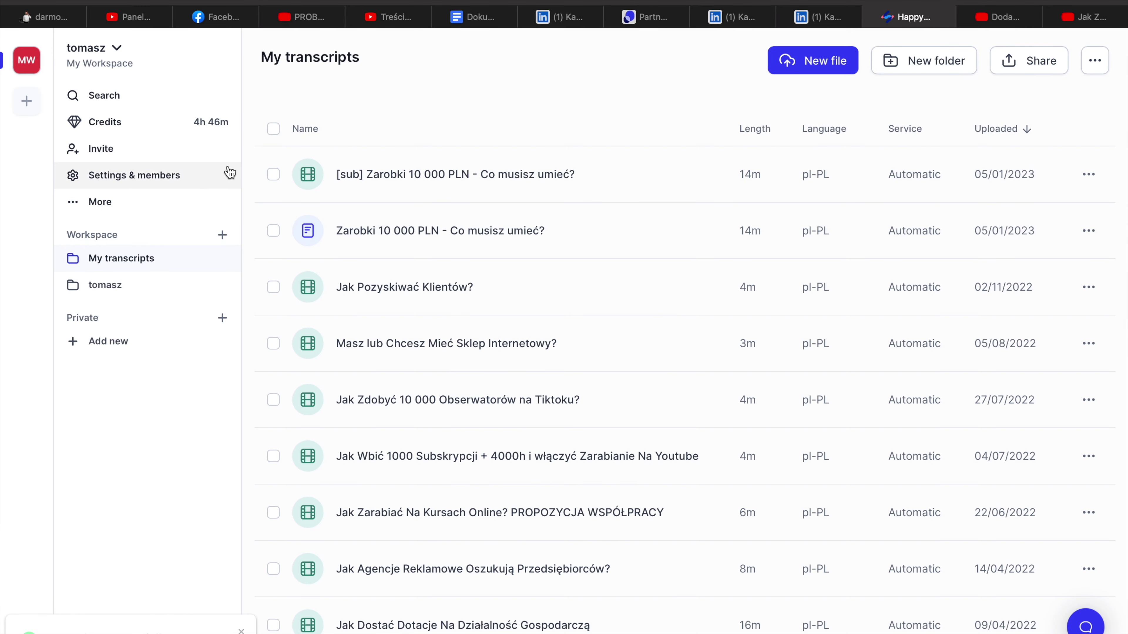
# - Start a new file upload for subtitles instead of transcription, with My YouTube Channel as the import source
pyautogui.click(822, 65)
pyautogui.click(585, 329)
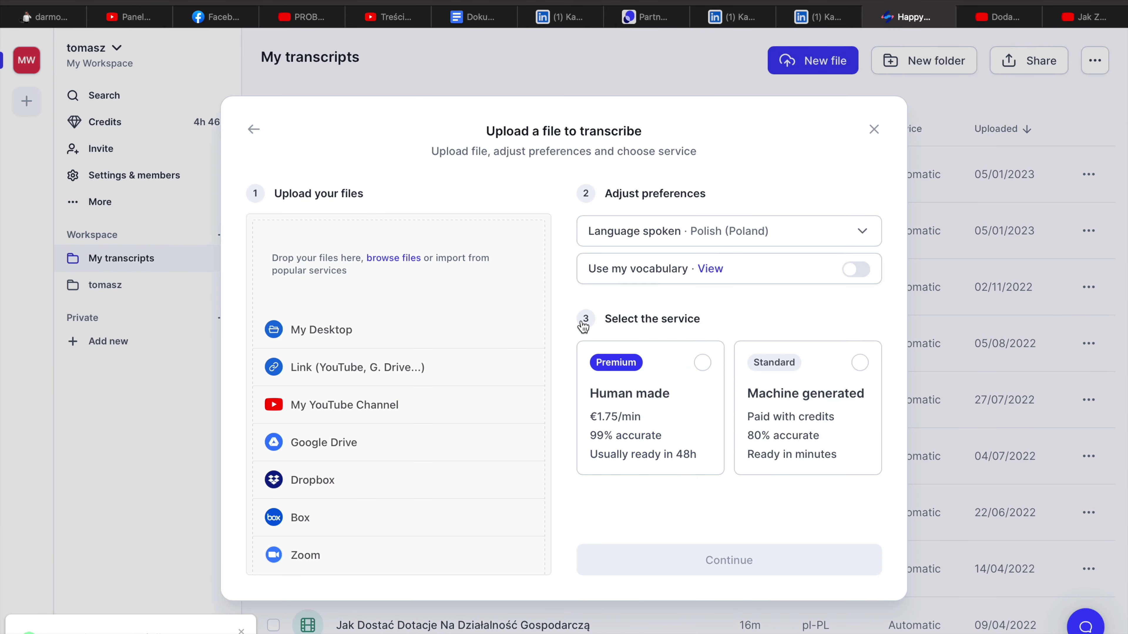
pyautogui.click(254, 130)
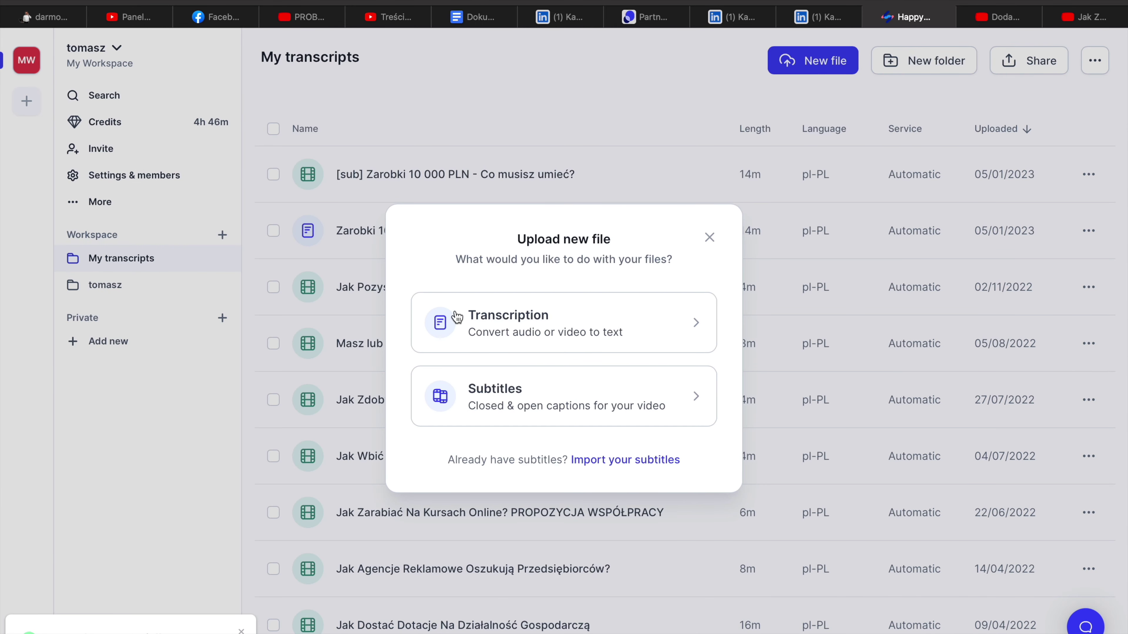
pyautogui.click(570, 418)
pyautogui.click(355, 404)
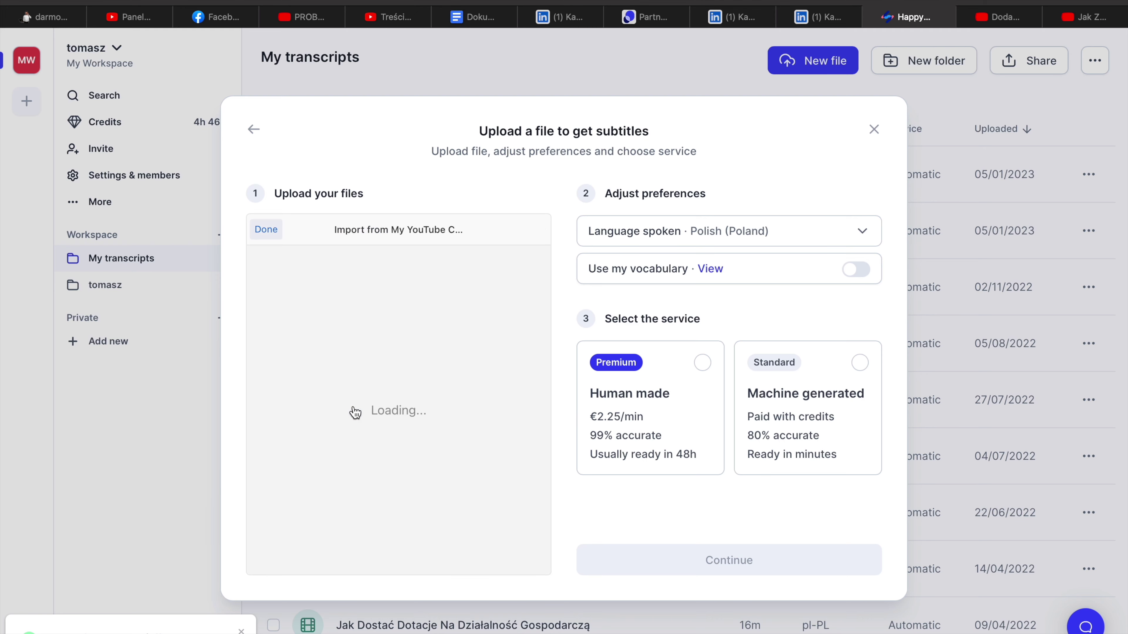
# - Connect the YouTube channel to Happy Scribe by signing in with the owner's Google account and personal channel
pyautogui.click(386, 488)
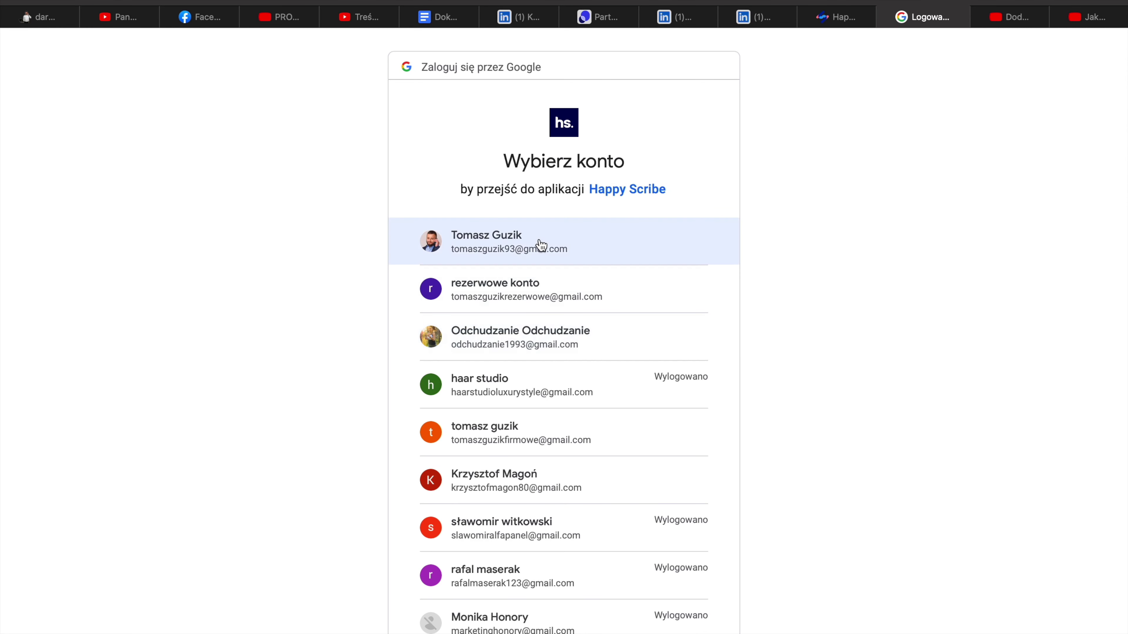
pyautogui.click(541, 246)
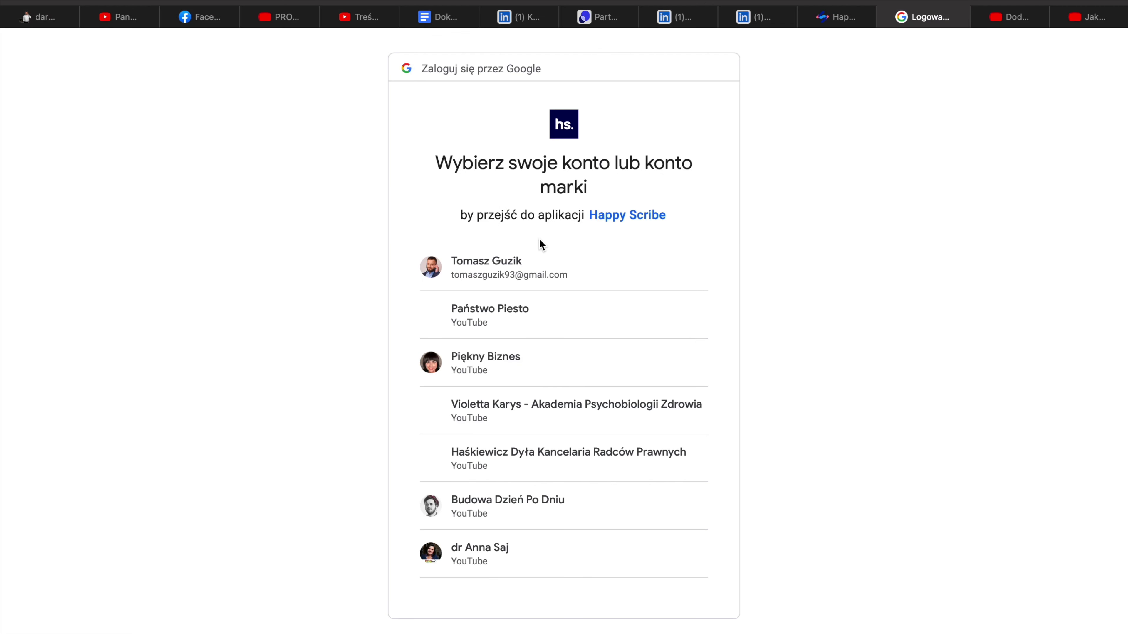
pyautogui.click(542, 263)
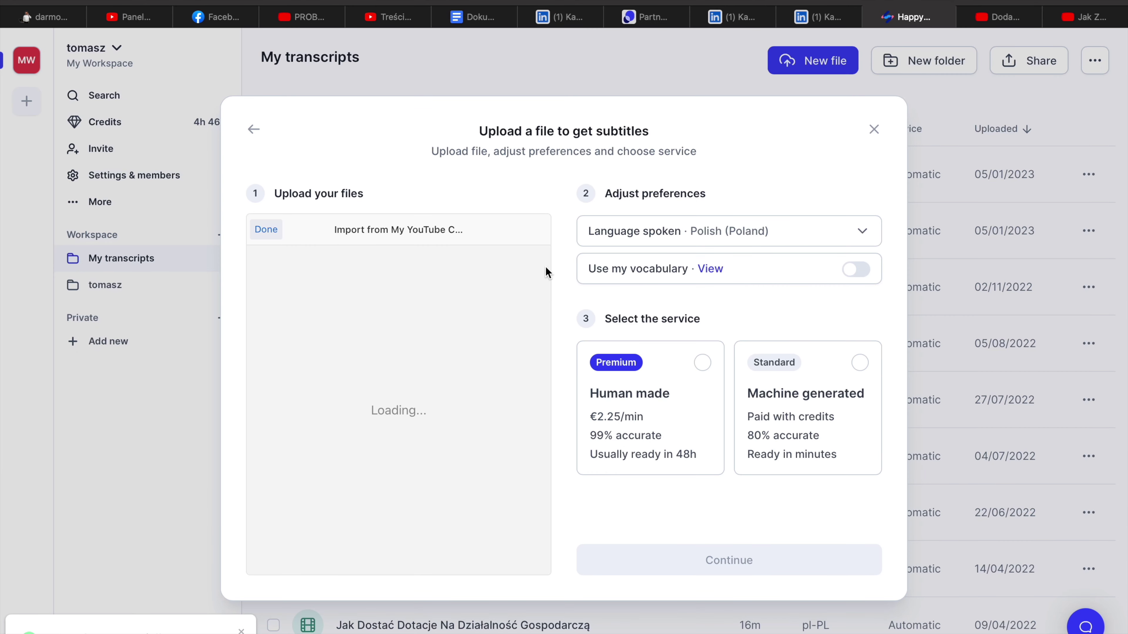
# - Select the video "gdzie założyć sklep internetowy" from the channel's list and start importing it
pyautogui.scroll(-5, 396, 389)
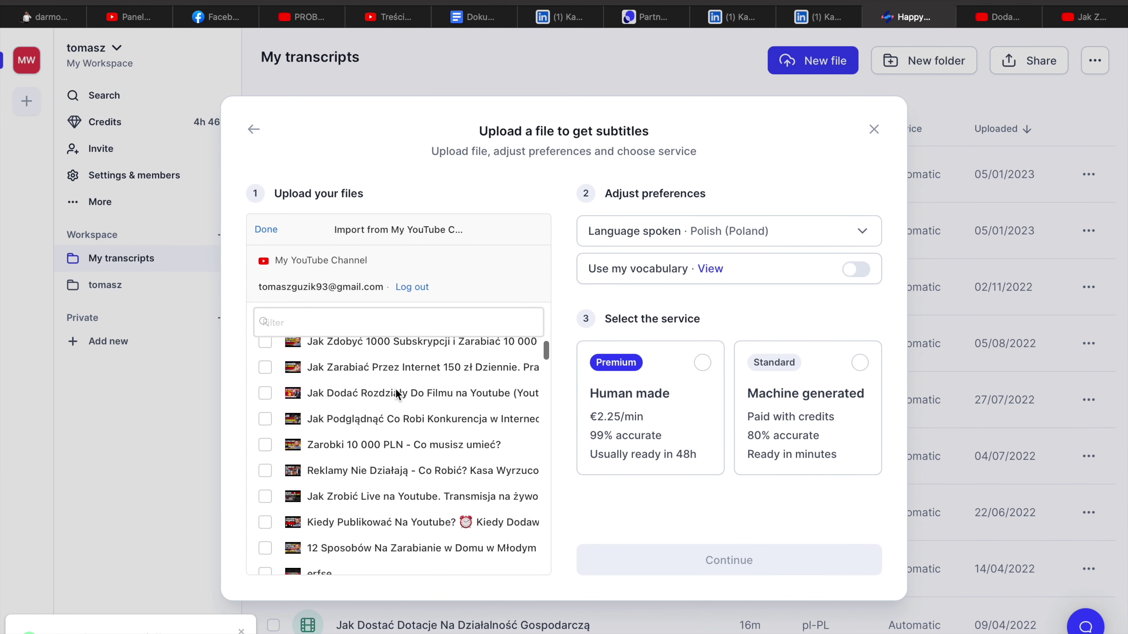
pyautogui.scroll(5, 396, 389)
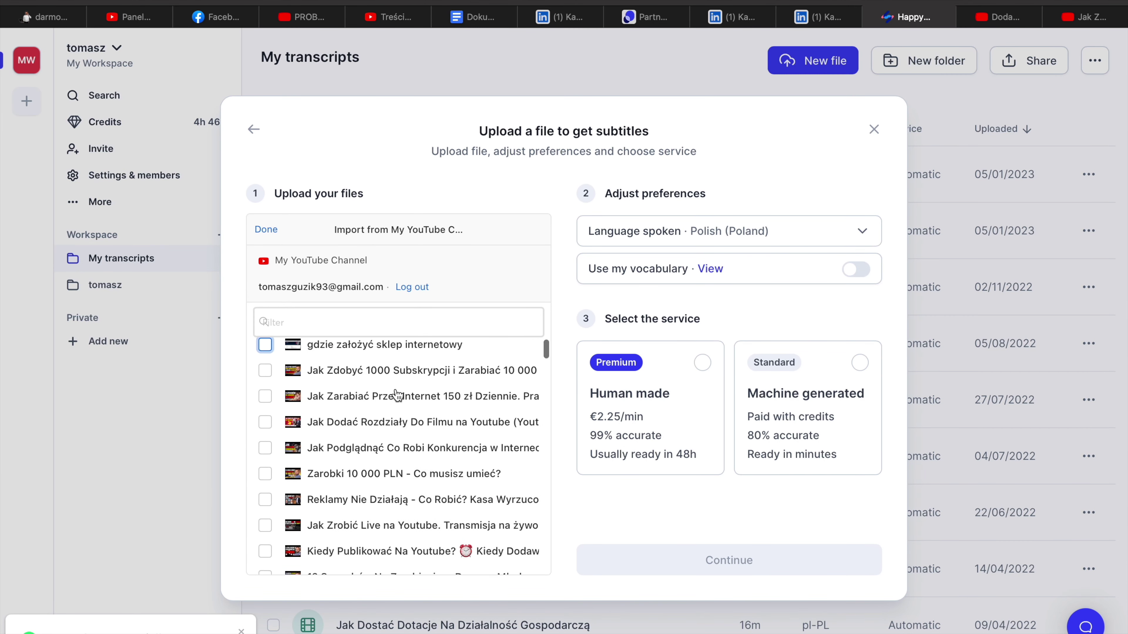
pyautogui.click(355, 354)
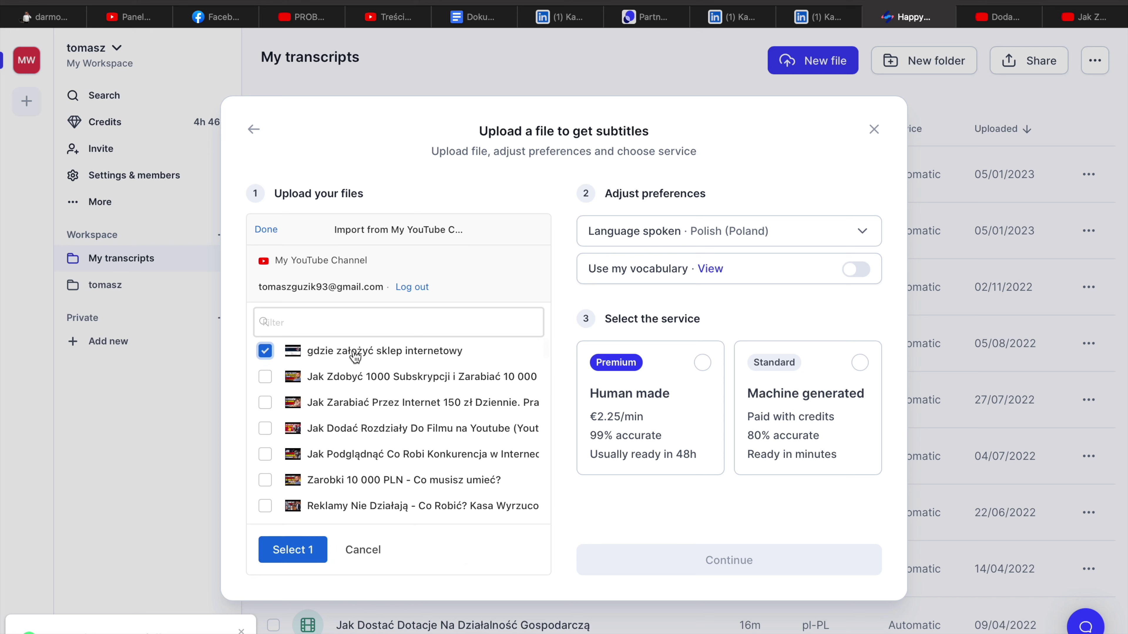
pyautogui.click(295, 550)
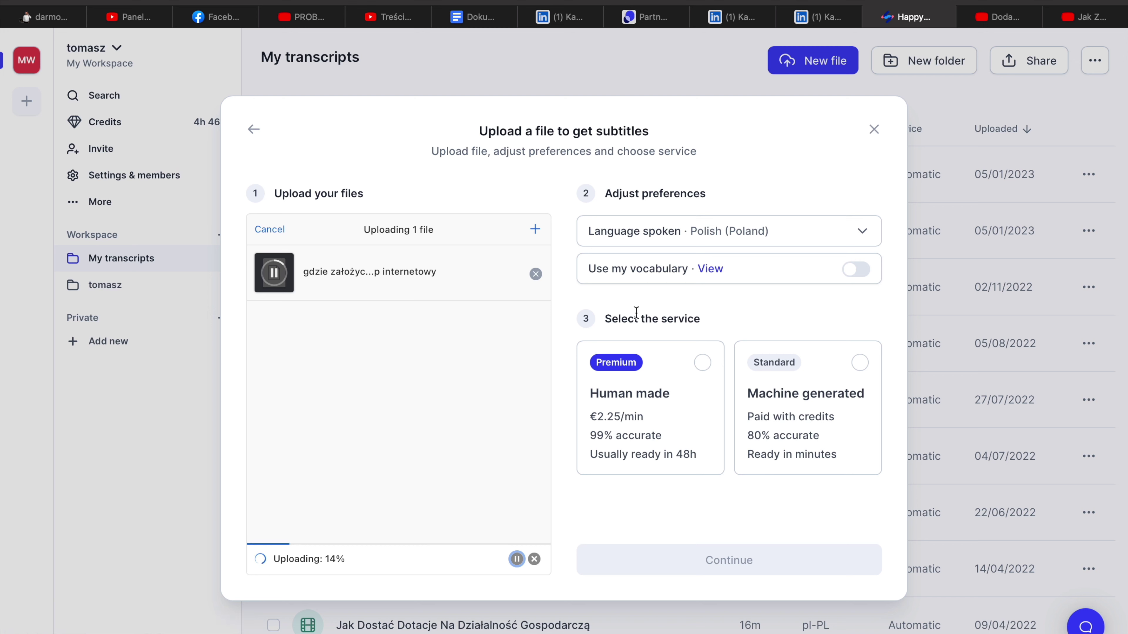
# - Abandon the running upload and open the existing subtitle file "[sub] Zarobki 10 000 PLN - Co musisz umieć?"
pyautogui.click(874, 130)
pyautogui.click(707, 342)
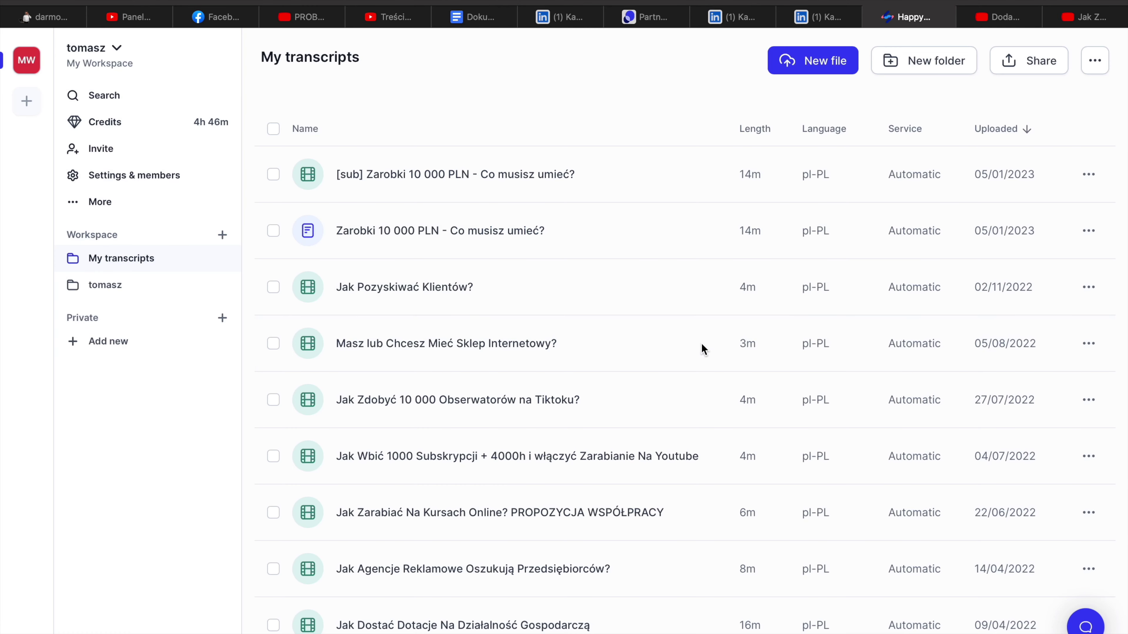
pyautogui.click(486, 178)
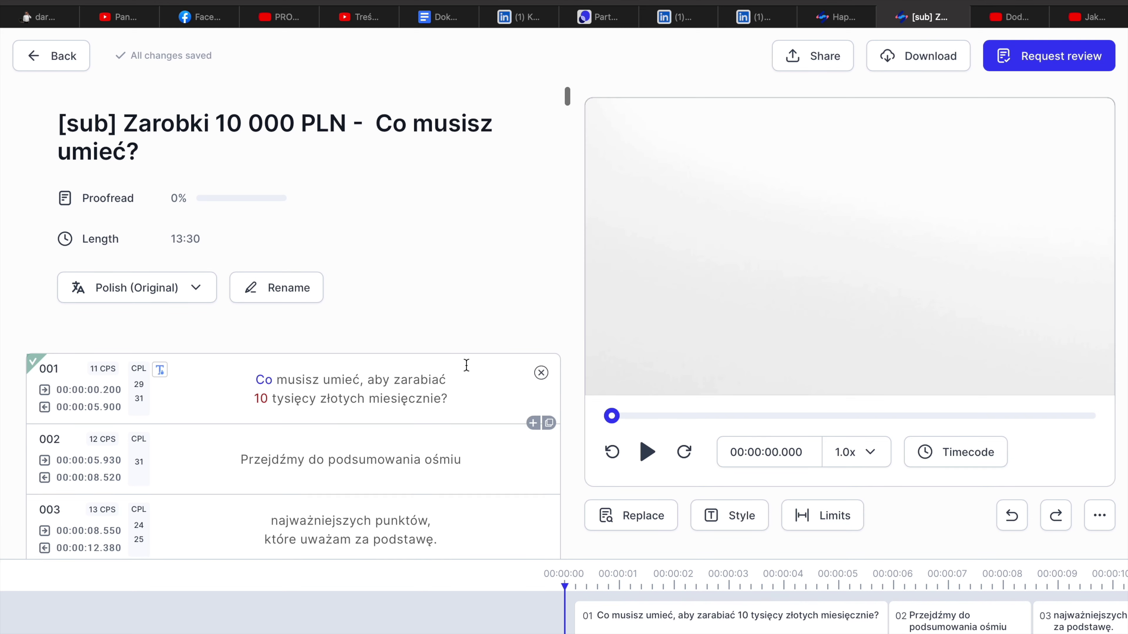
# - Play the video from the start, reload the page to restart playback, and check the subtitles at several points along the timeline
pyautogui.click(647, 453)
pyautogui.click(649, 454)
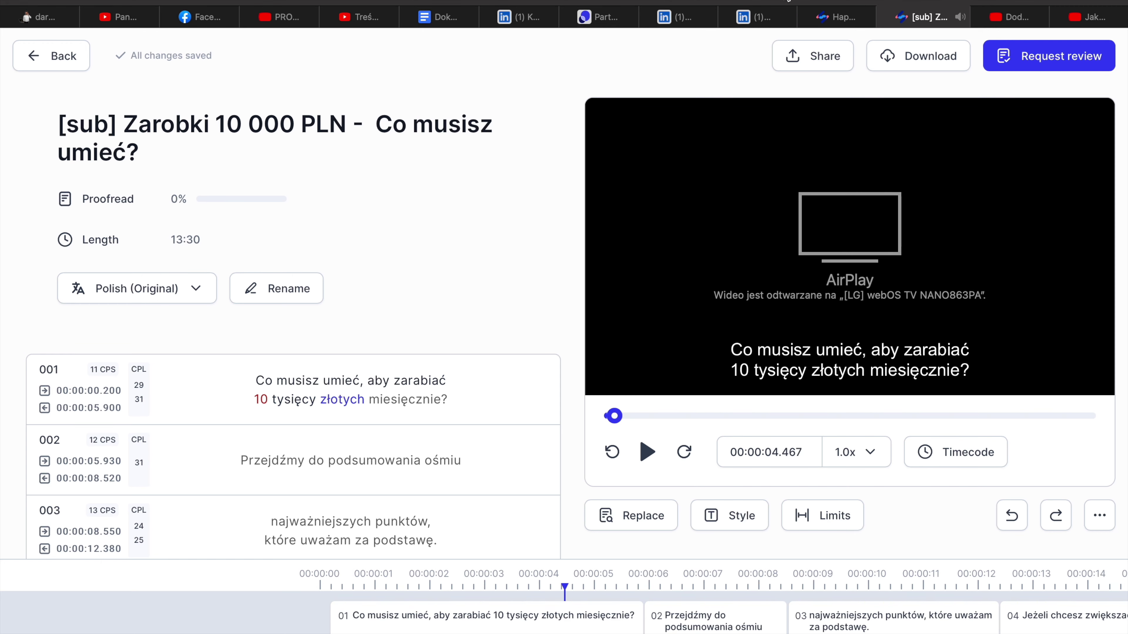
pyautogui.press('super+r')
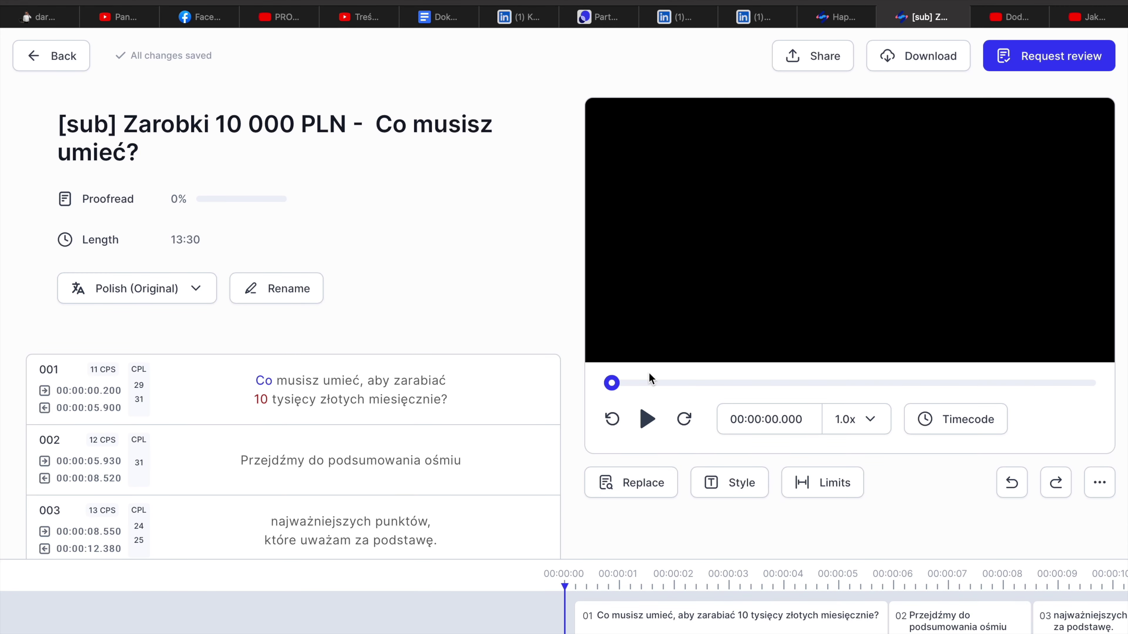
pyautogui.click(647, 451)
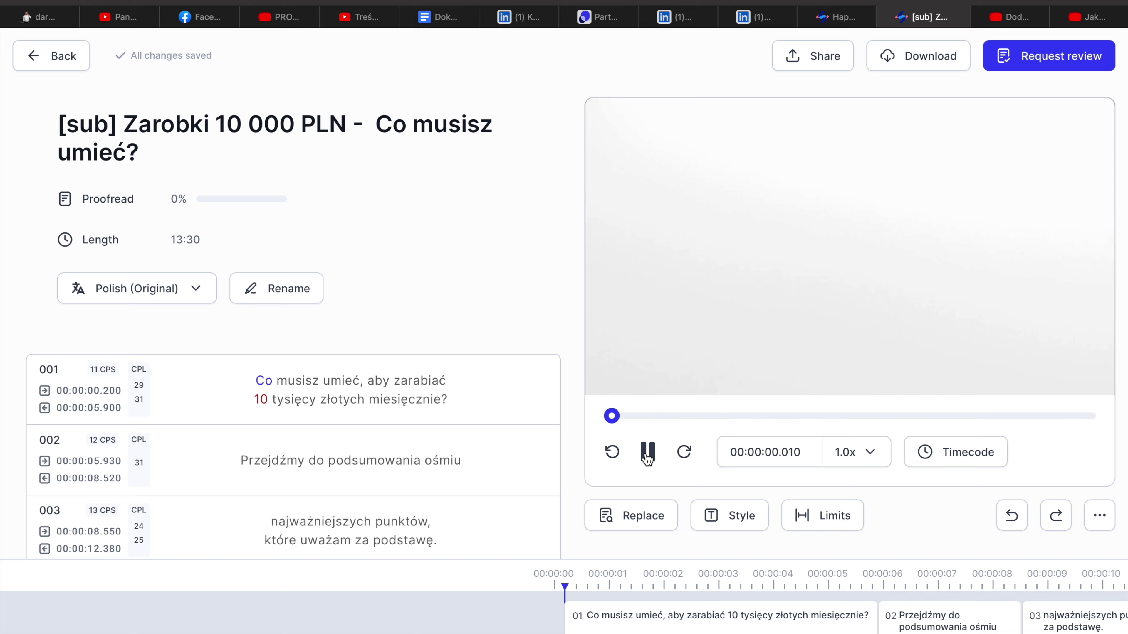
pyautogui.click(649, 416)
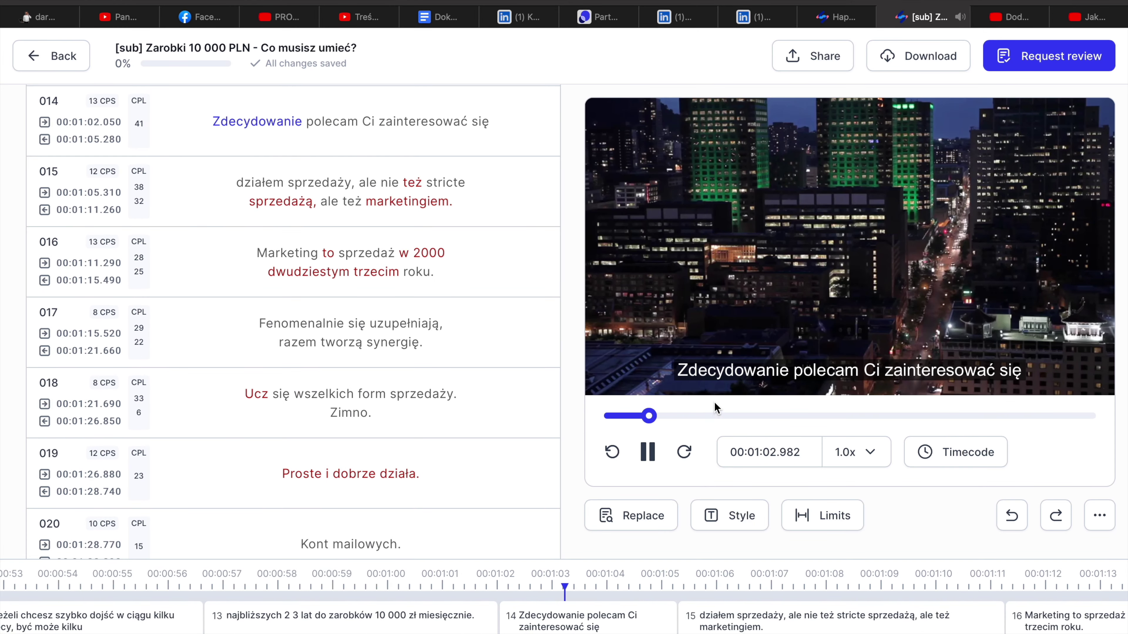
pyautogui.click(719, 416)
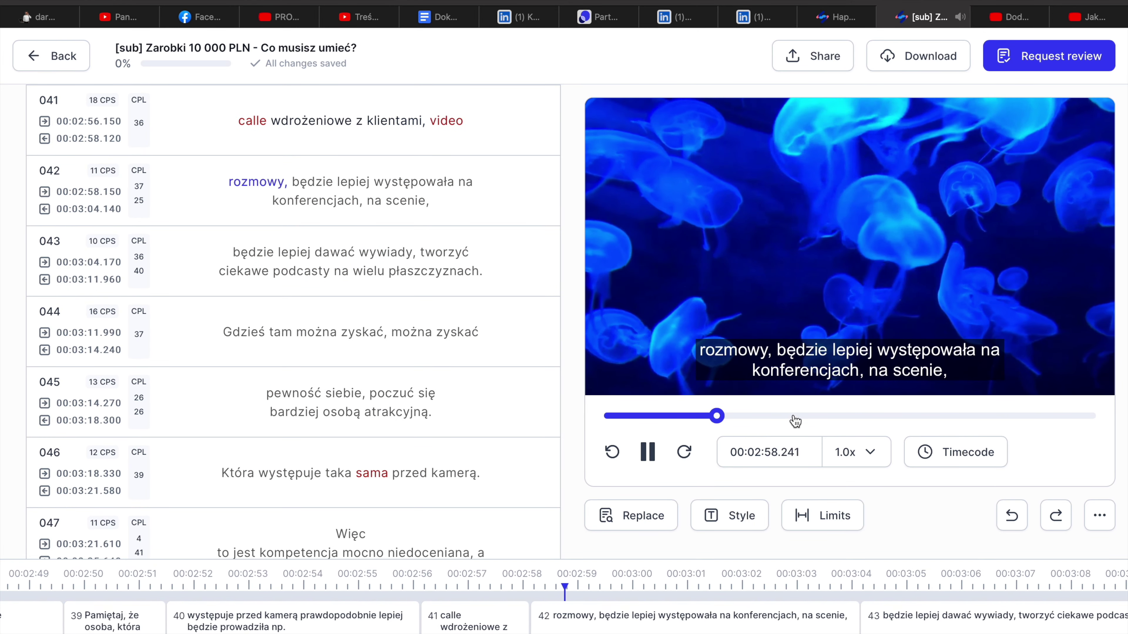
pyautogui.click(793, 416)
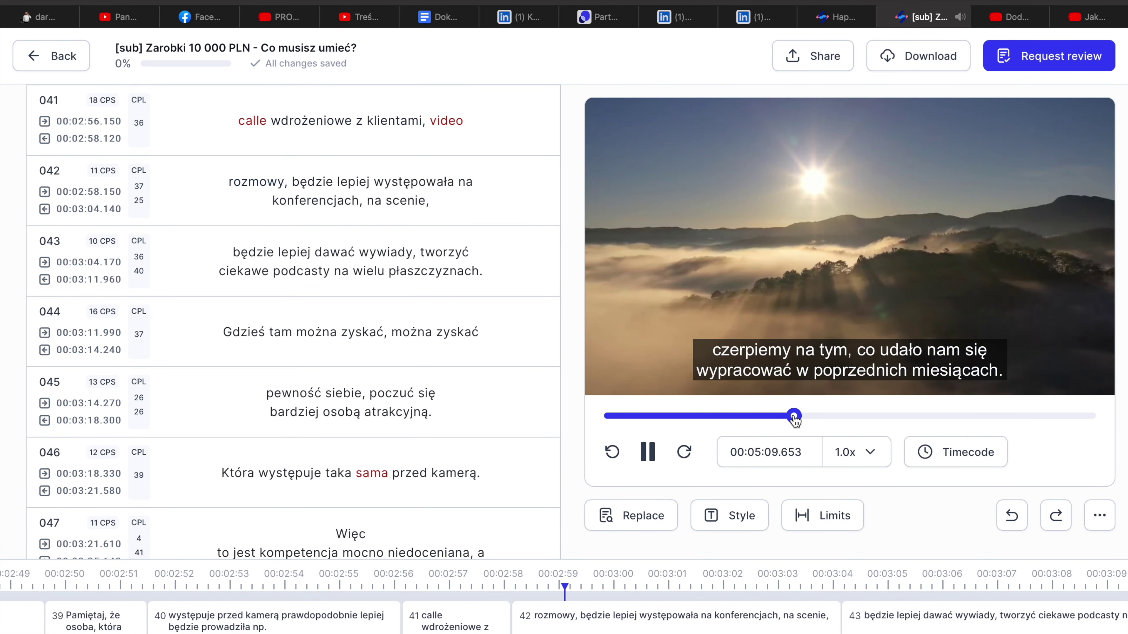
pyautogui.click(870, 416)
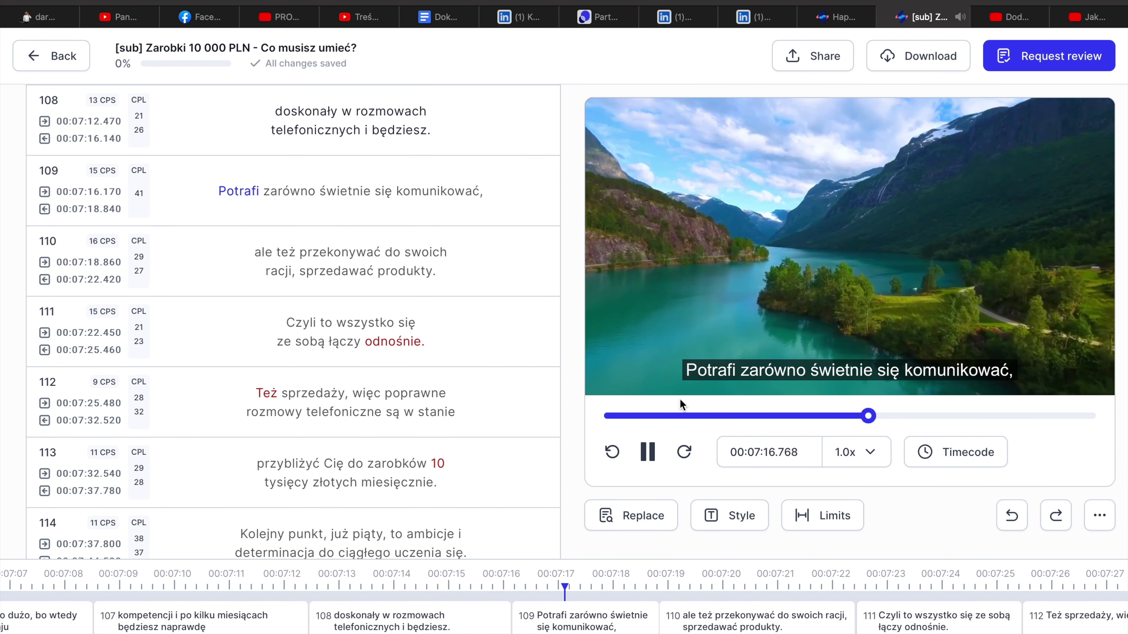
# - Pause the playback and select the whole text of subtitle 110
pyautogui.click(647, 451)
pyautogui.click(407, 264)
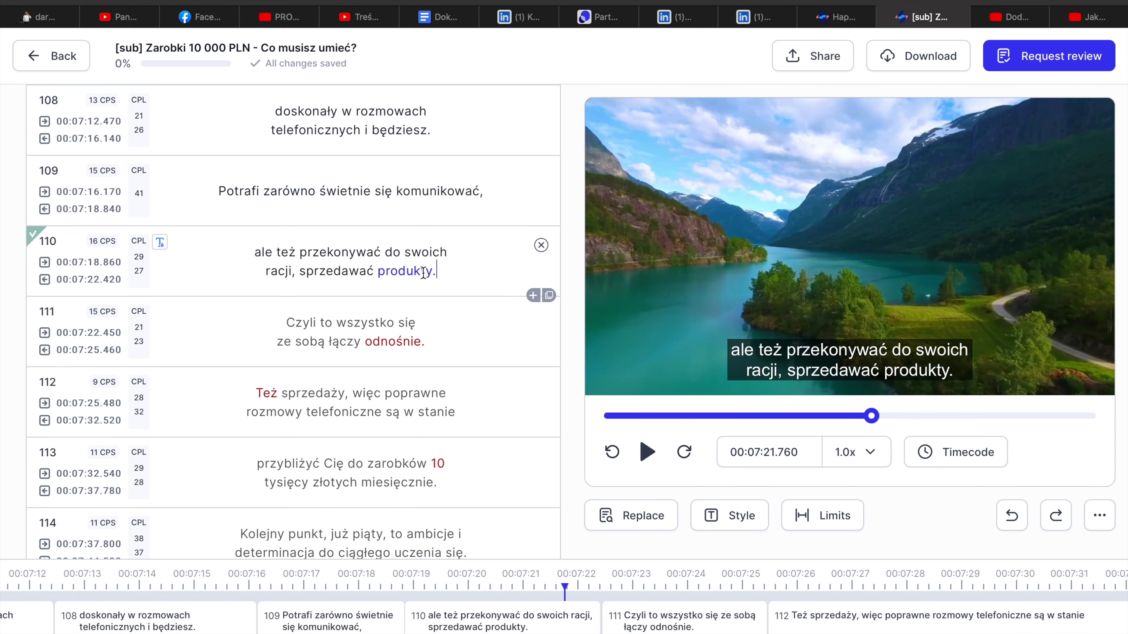
pyautogui.tripleClick(437, 272)
# - Download the subtitles only, without the video, as a SubRip .srt file and dismiss the export dialog
pyautogui.click(925, 62)
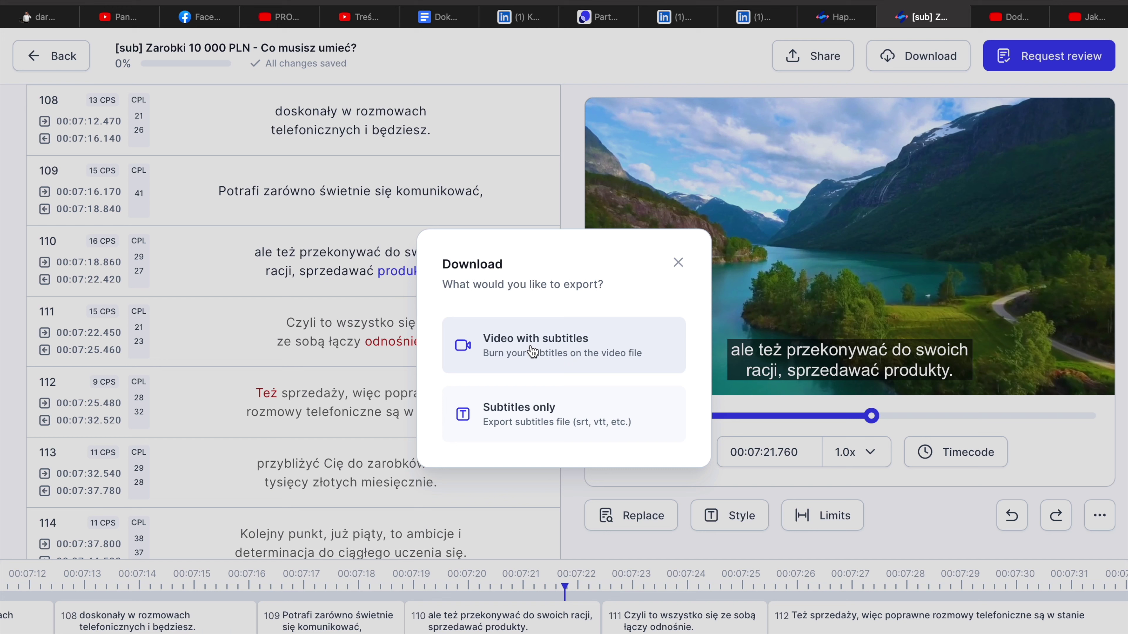
pyautogui.click(539, 424)
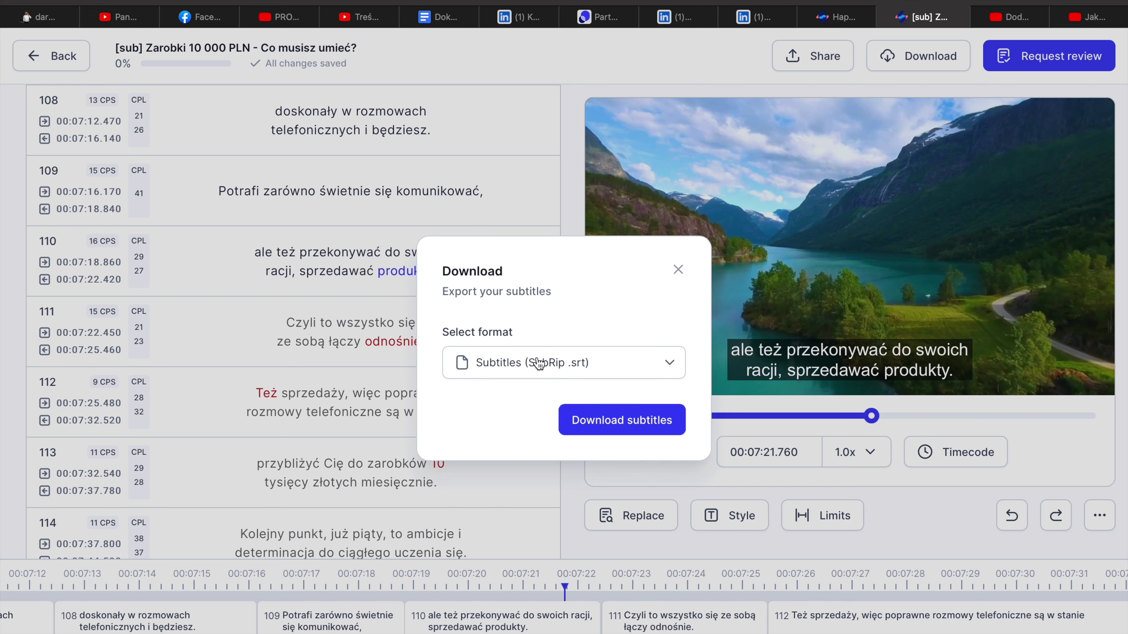
pyautogui.click(593, 429)
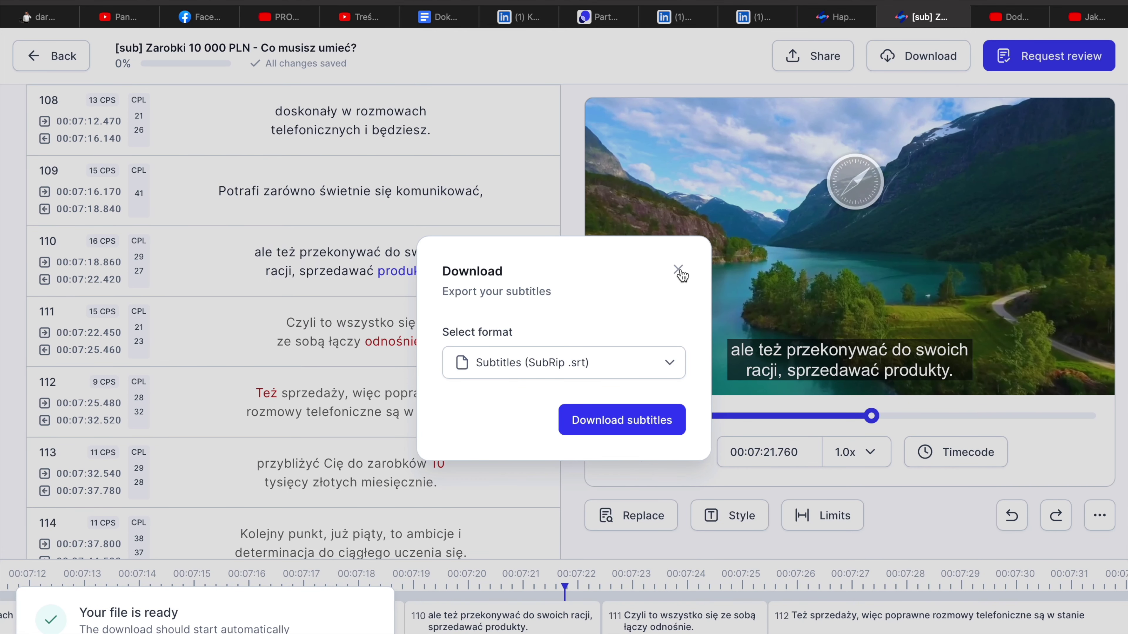
pyautogui.click(678, 269)
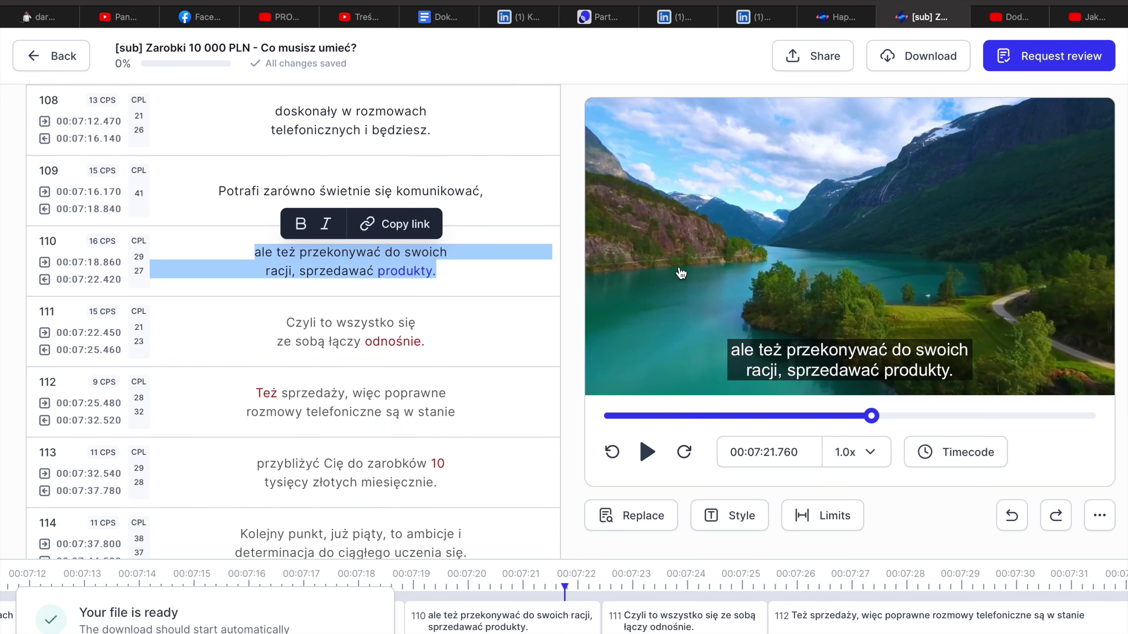
# - Switch to the YouTube window in Google Chrome, enlarge it, and open YouTube Studio for the channel
pyautogui.moveTo(52, 10)
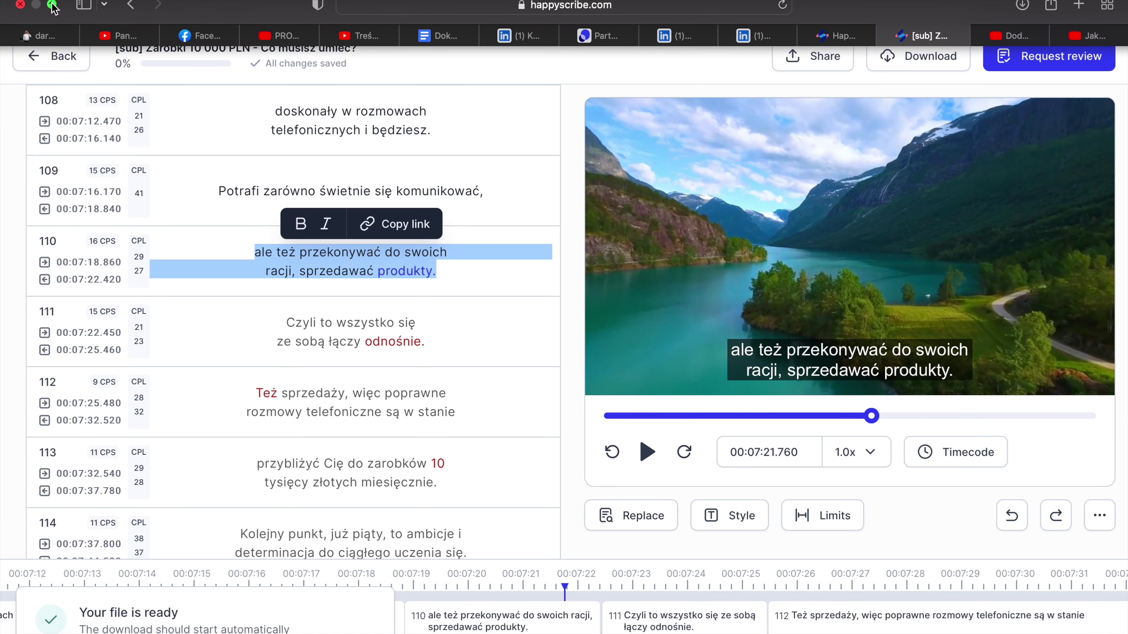
pyautogui.click(52, 8)
pyautogui.press('super+Tab')
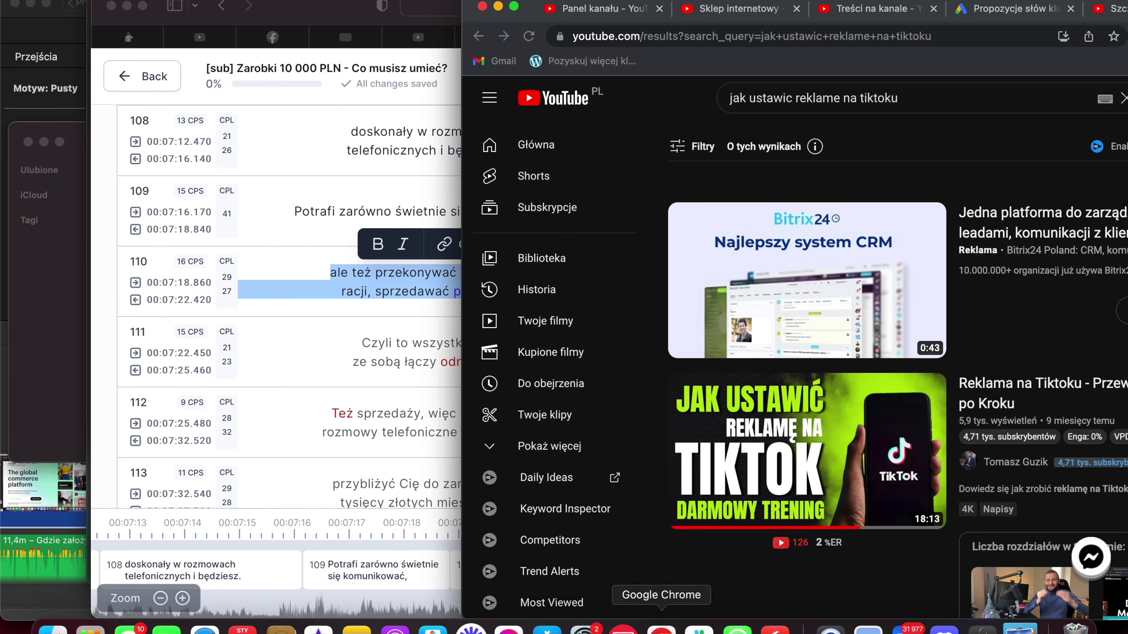
pyautogui.click(513, 6)
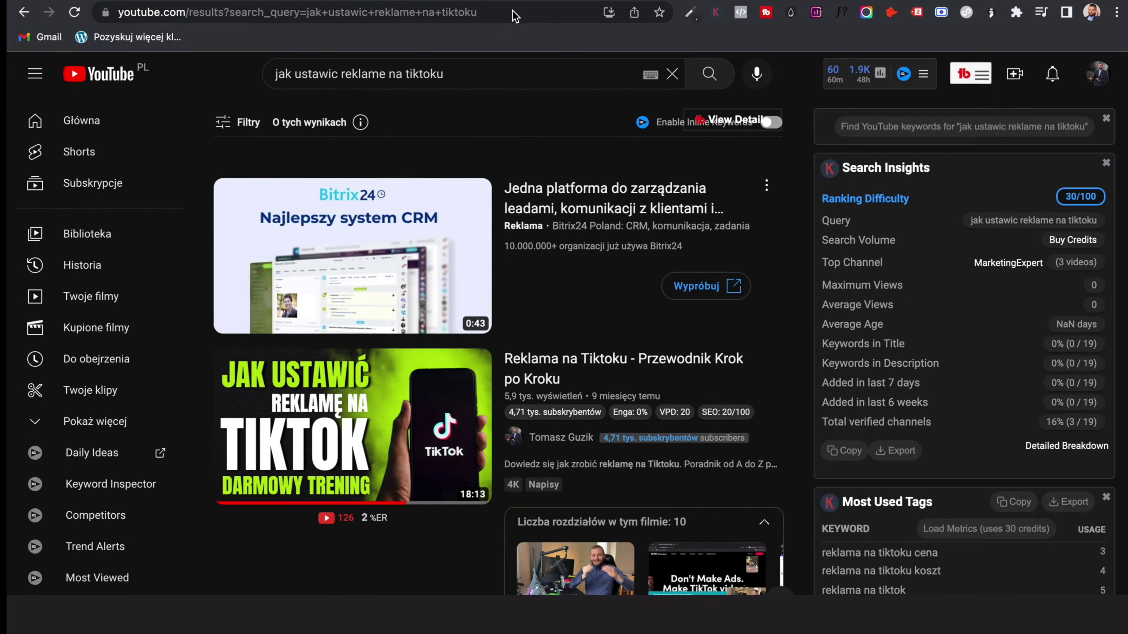
pyautogui.click(1101, 79)
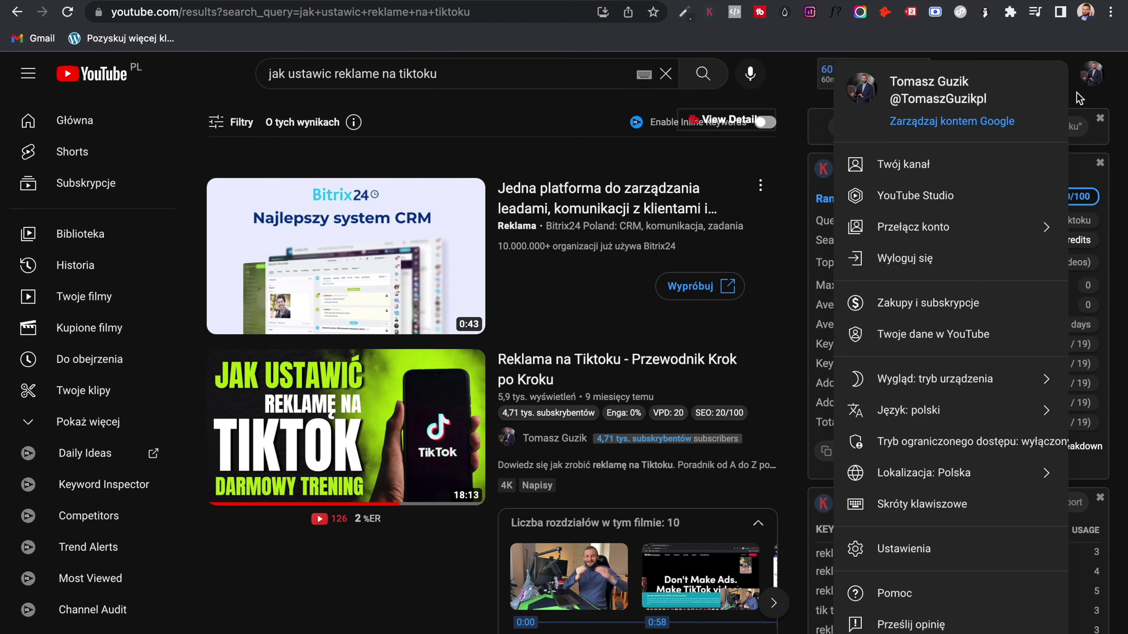
pyautogui.click(985, 200)
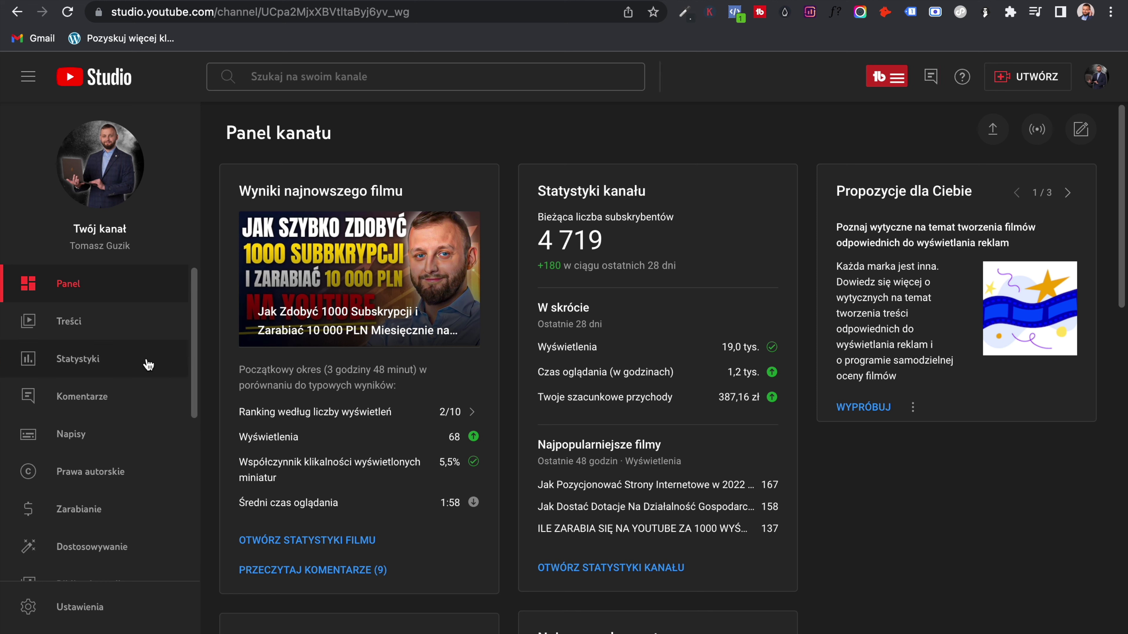
# - Open the channel's subtitles page and start adding Polish subtitles to the video "gdzie założyć sklep internetowy"
pyautogui.scroll(-1, 145, 371)
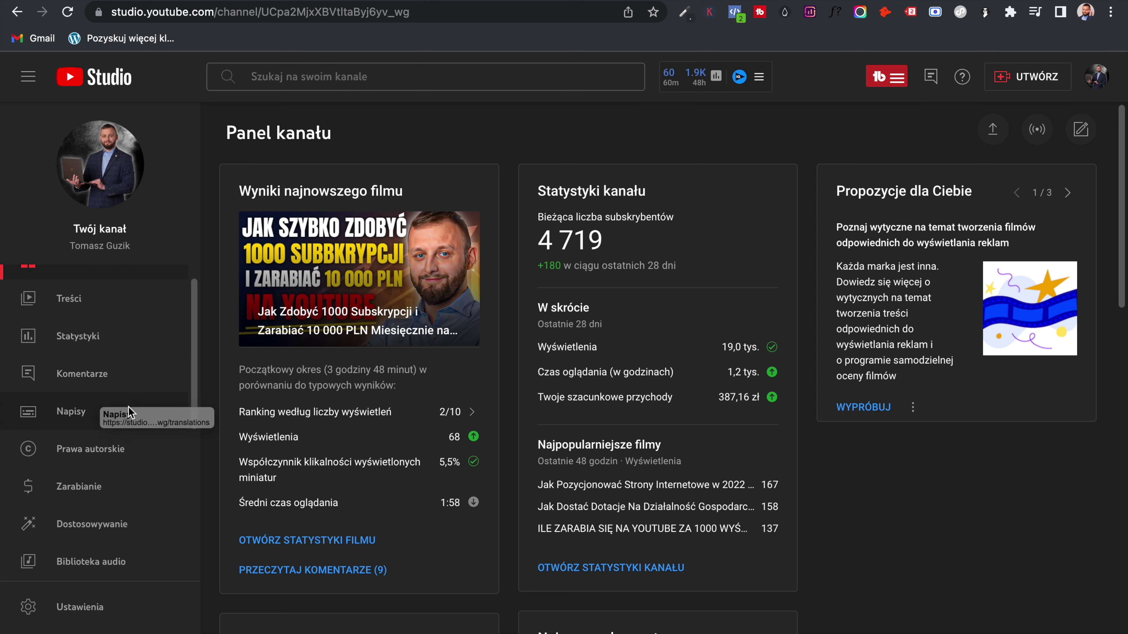
pyautogui.click(129, 417)
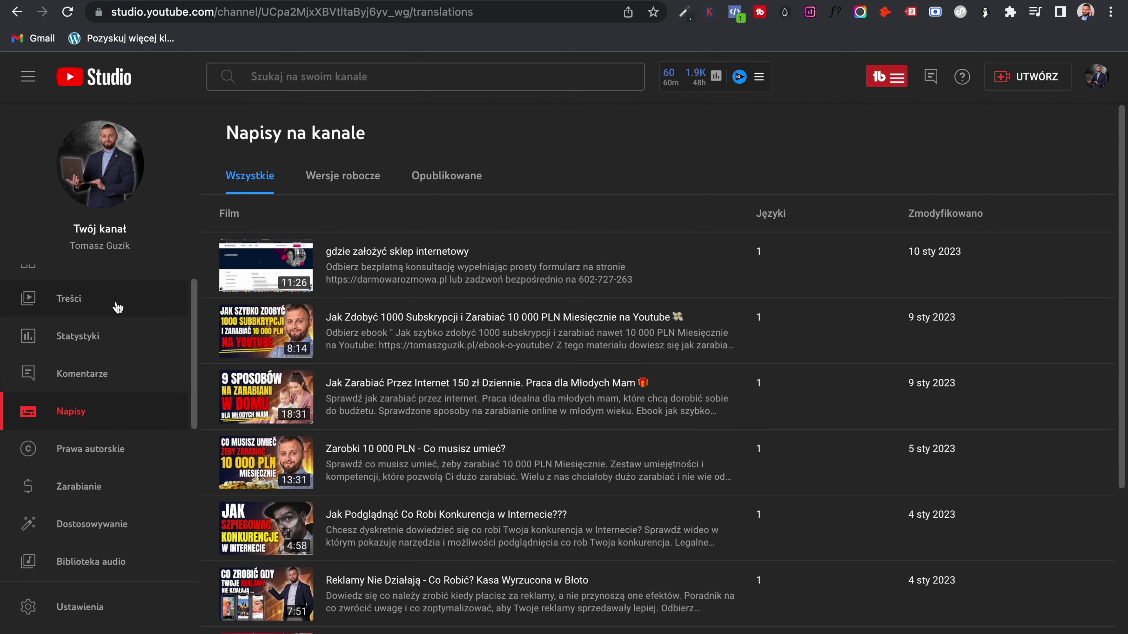
pyautogui.click(377, 258)
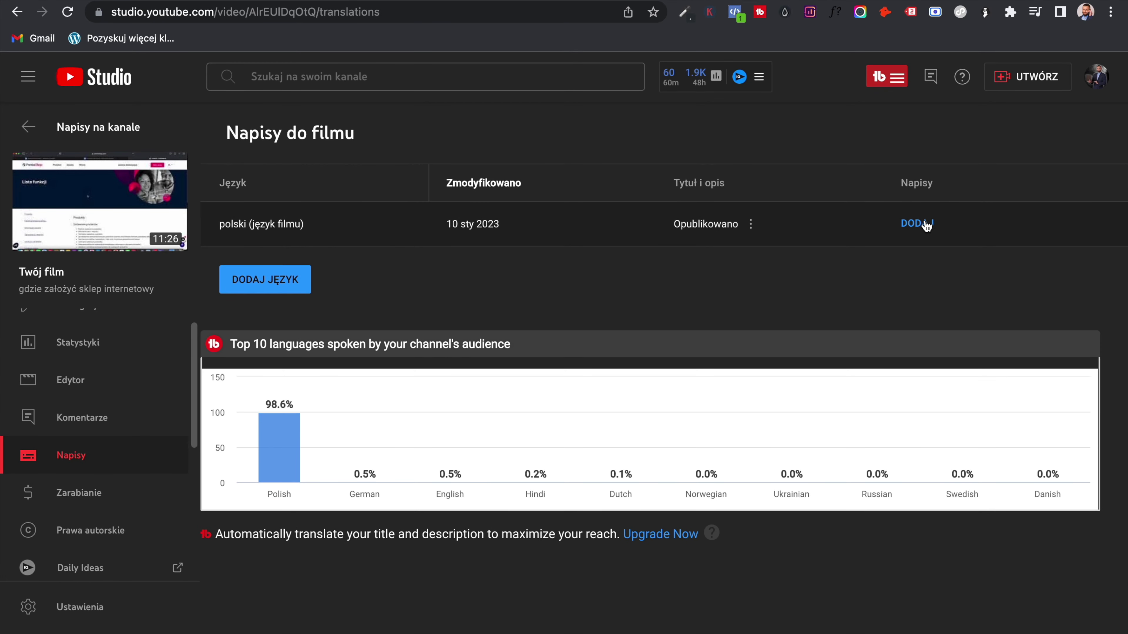
pyautogui.click(925, 225)
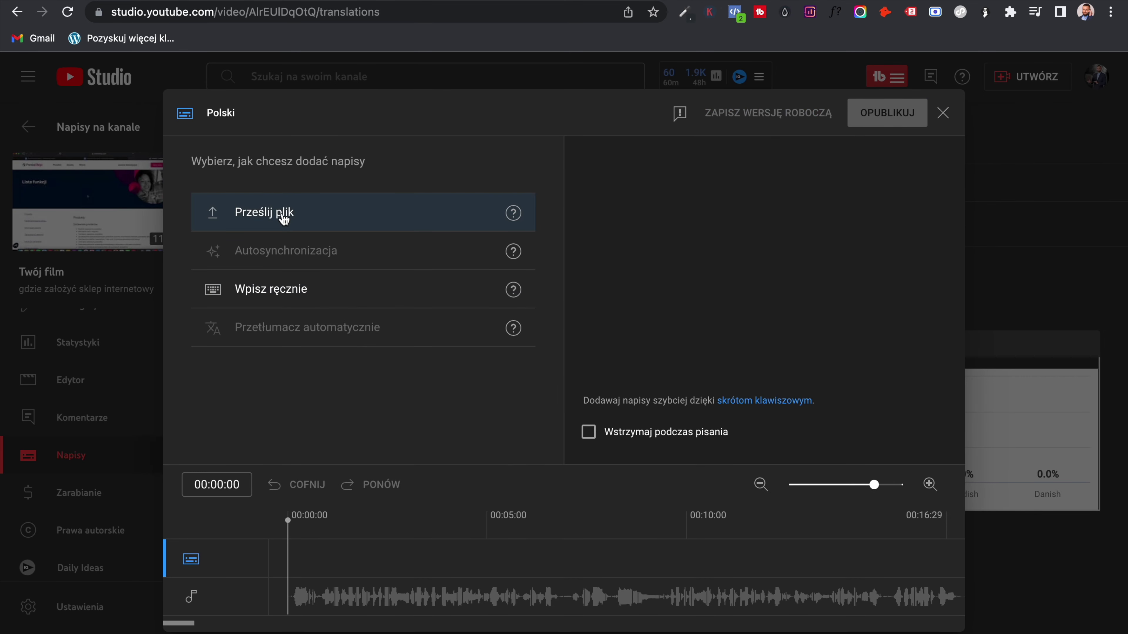
# - Try a subtitle upload with time codes using "[sub] Zarobki 10 000 PLN - Co musisz umieć?.srt", cancel it, and return to the channel's subtitles list
pyautogui.click(284, 217)
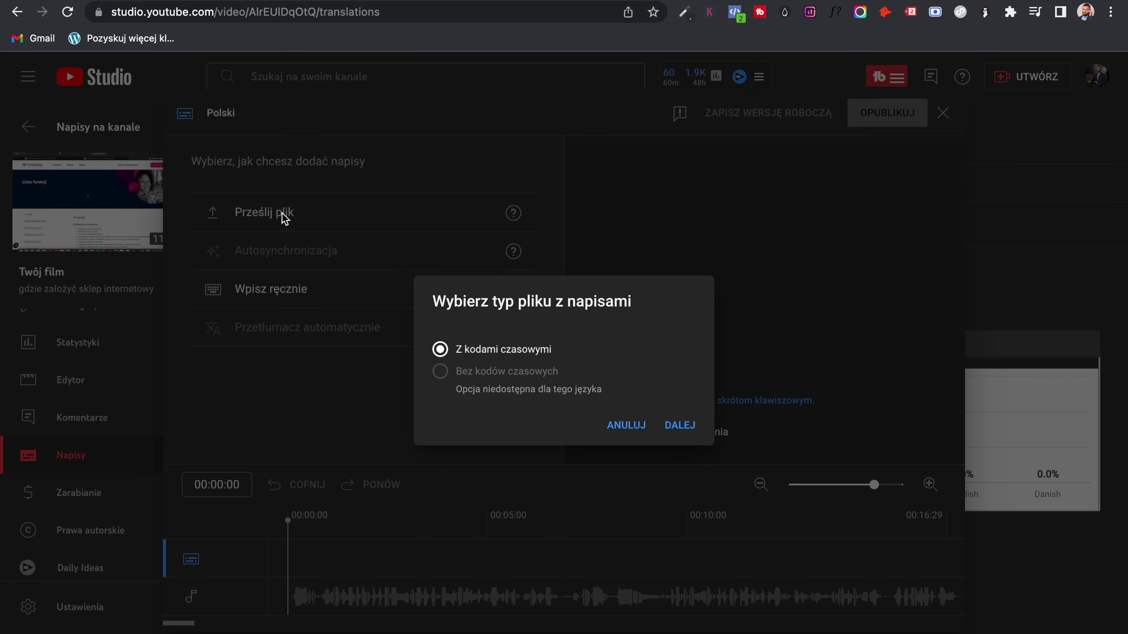
pyautogui.click(684, 425)
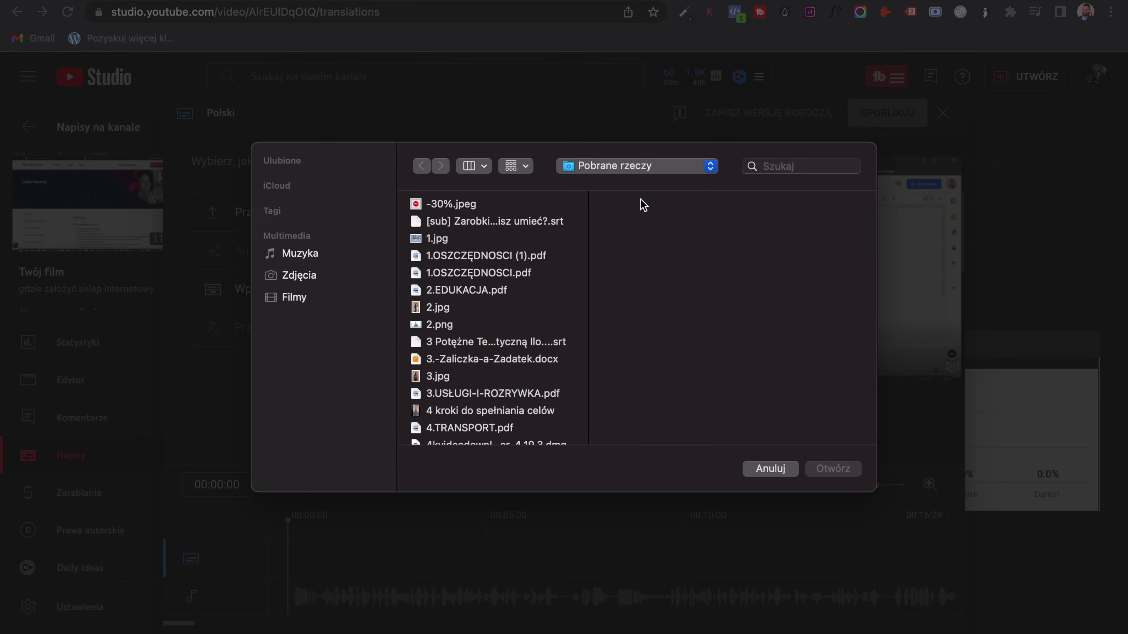
pyautogui.click(544, 221)
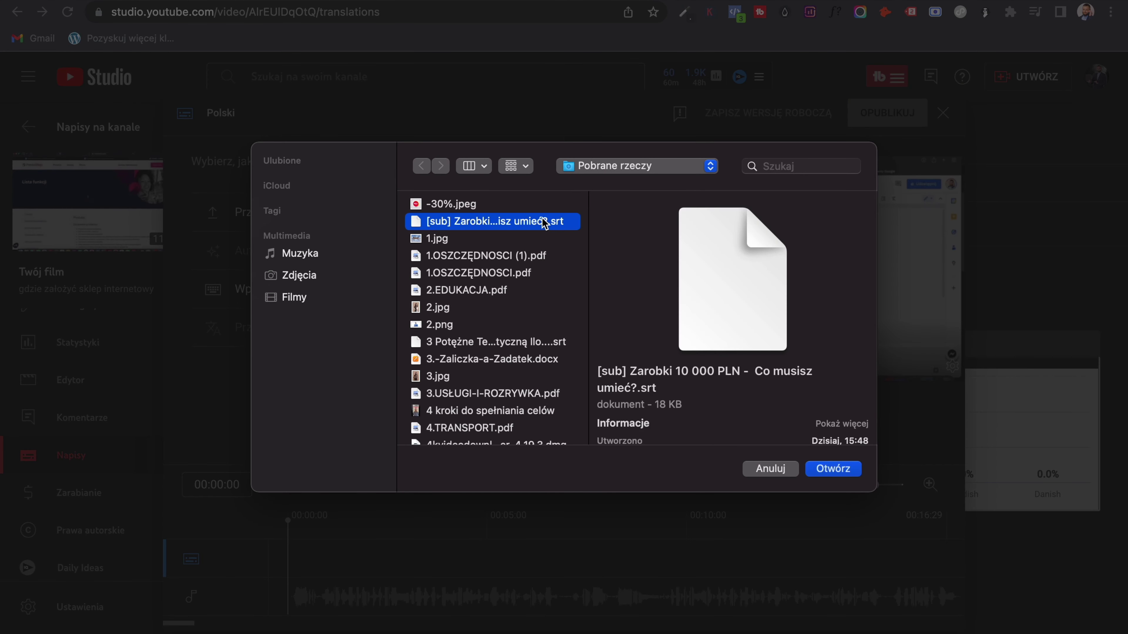
pyautogui.click(771, 469)
pyautogui.click(612, 432)
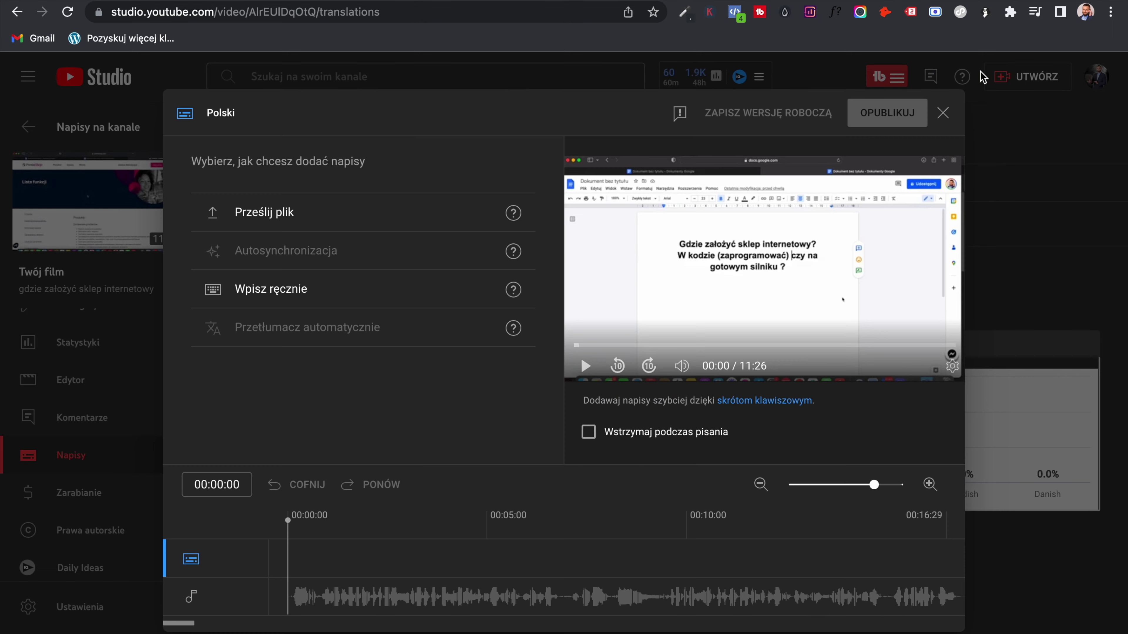
pyautogui.click(943, 113)
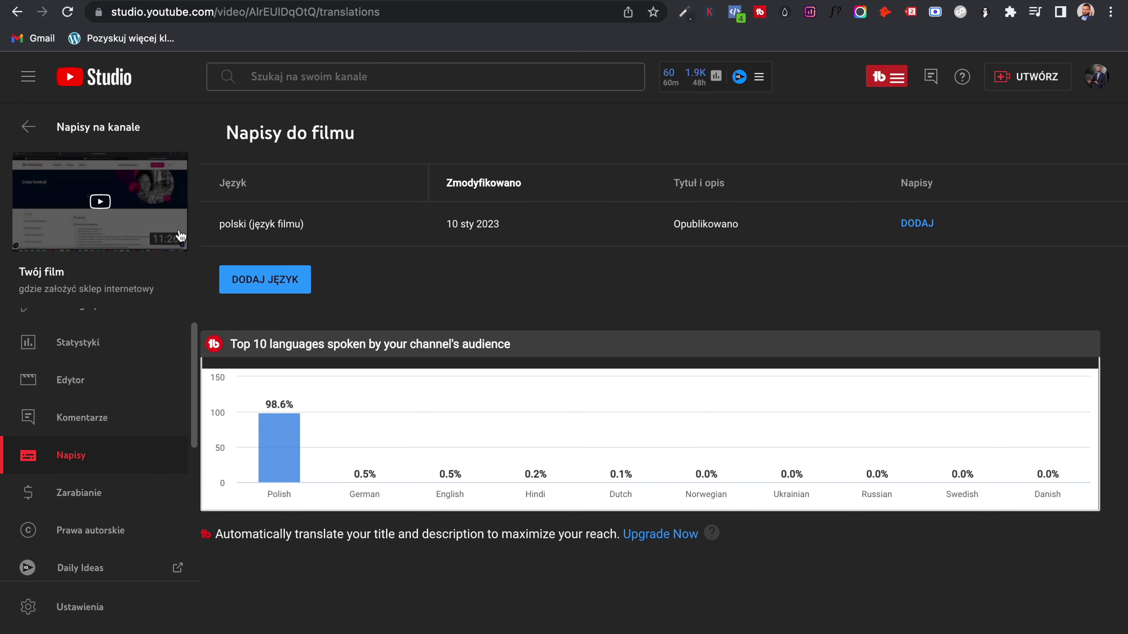
pyautogui.click(144, 138)
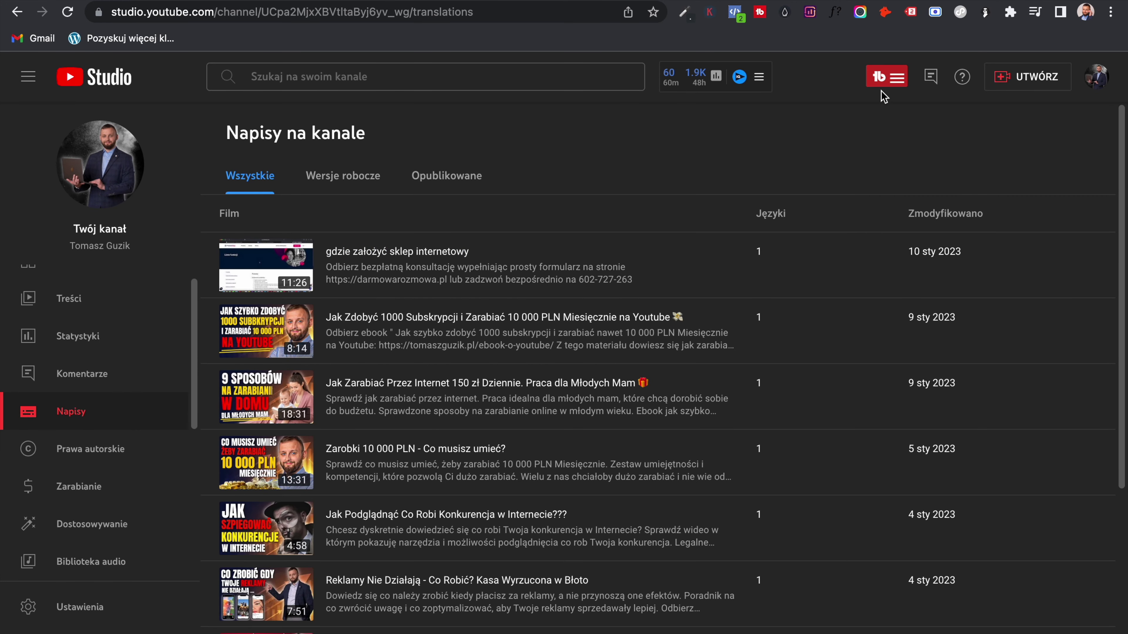
# - Look over the TubeBuddy extension tools, close them, and open the channel's own YouTube page
pyautogui.click(899, 79)
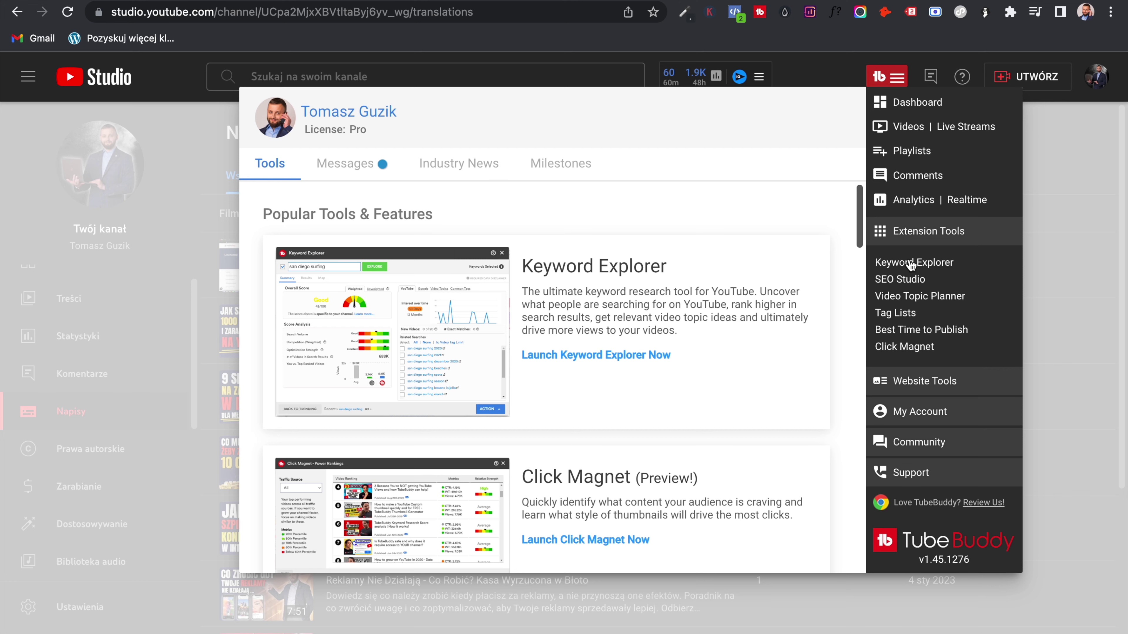
pyautogui.click(897, 79)
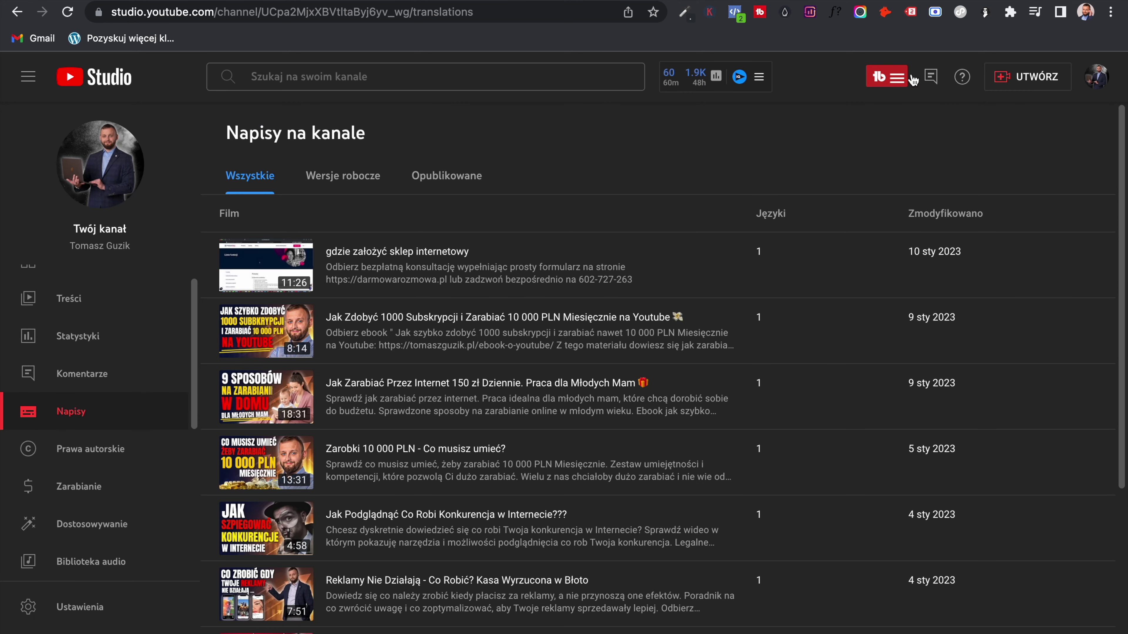
pyautogui.click(1099, 78)
pyautogui.click(975, 171)
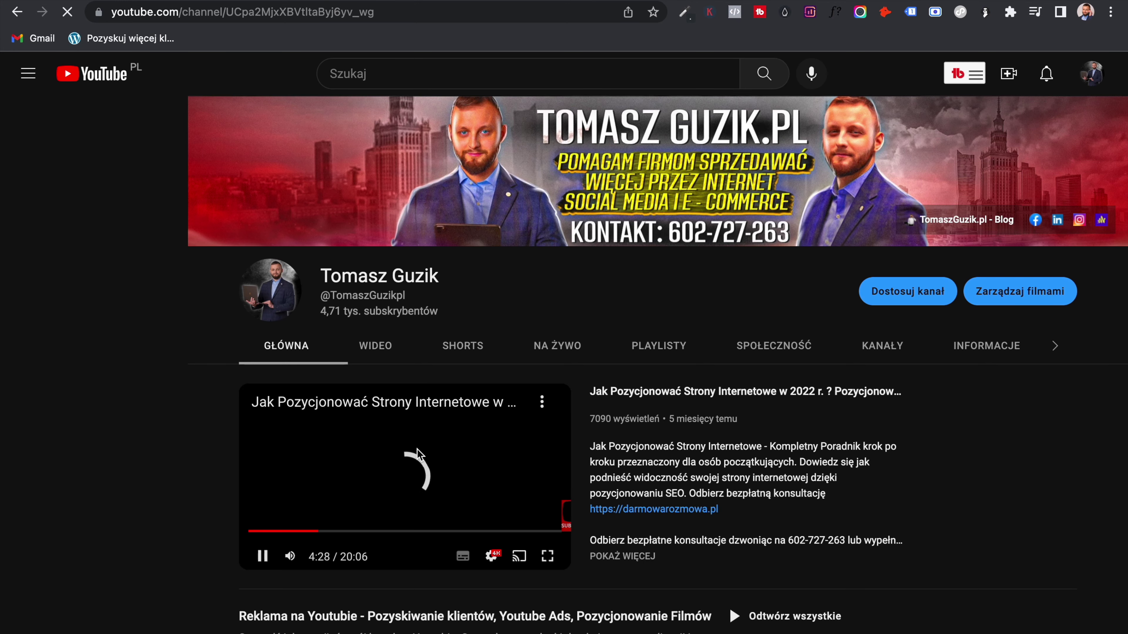
# - Pause the featured video and look through the themed video sections on the channel's home page
pyautogui.click(418, 456)
pyautogui.scroll(-3, 419, 454)
pyautogui.scroll(-5, 418, 451)
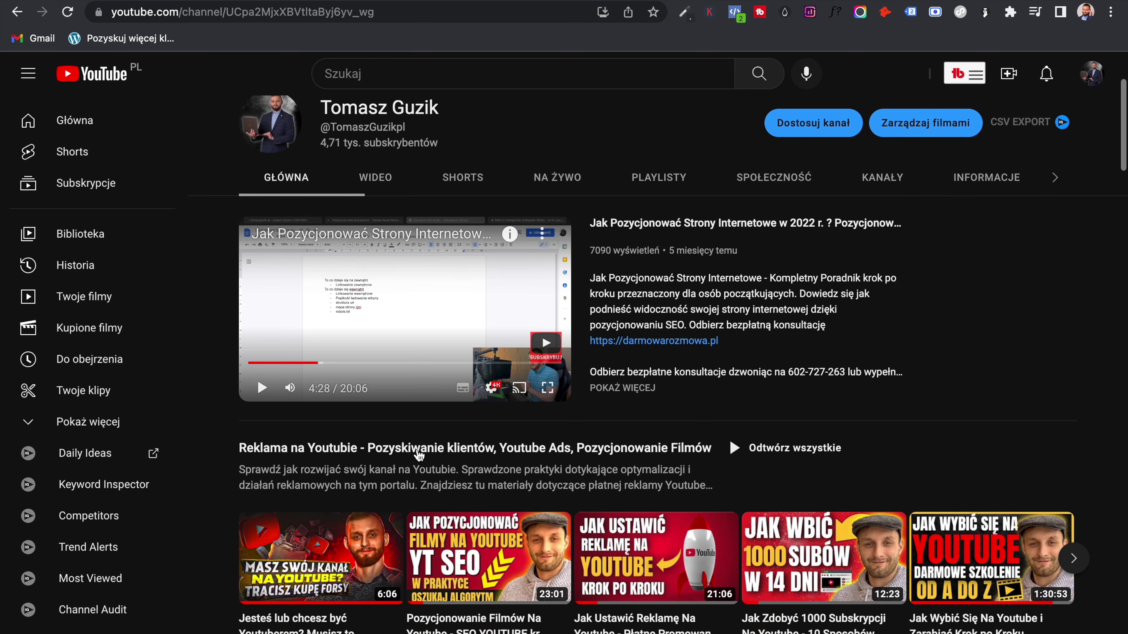
pyautogui.scroll(-9, 661, 331)
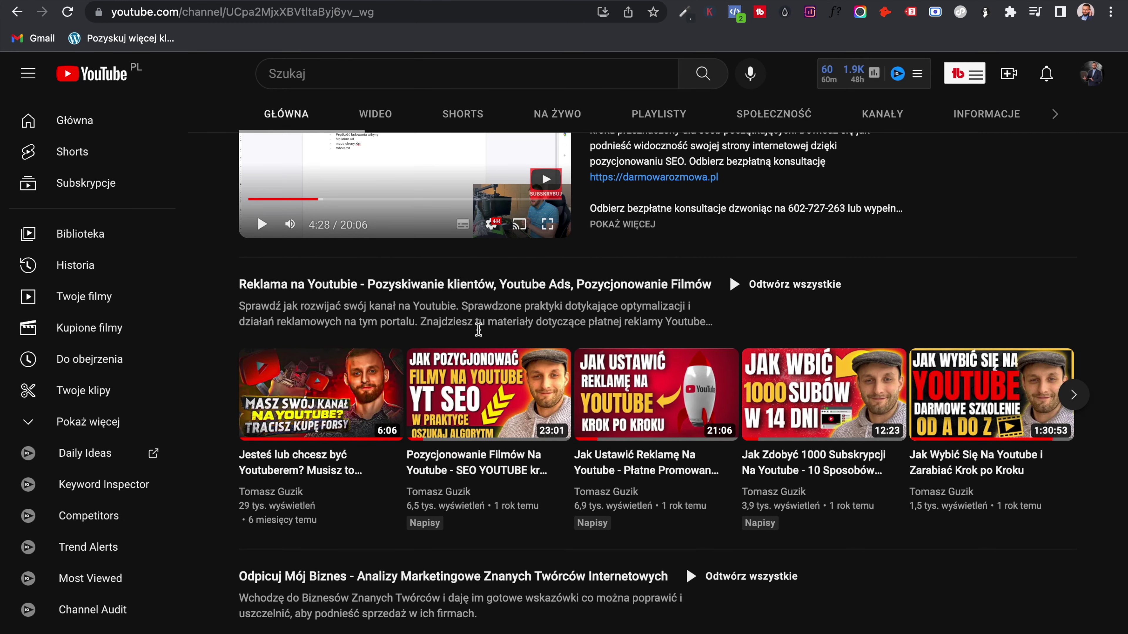
pyautogui.scroll(-1, 455, 335)
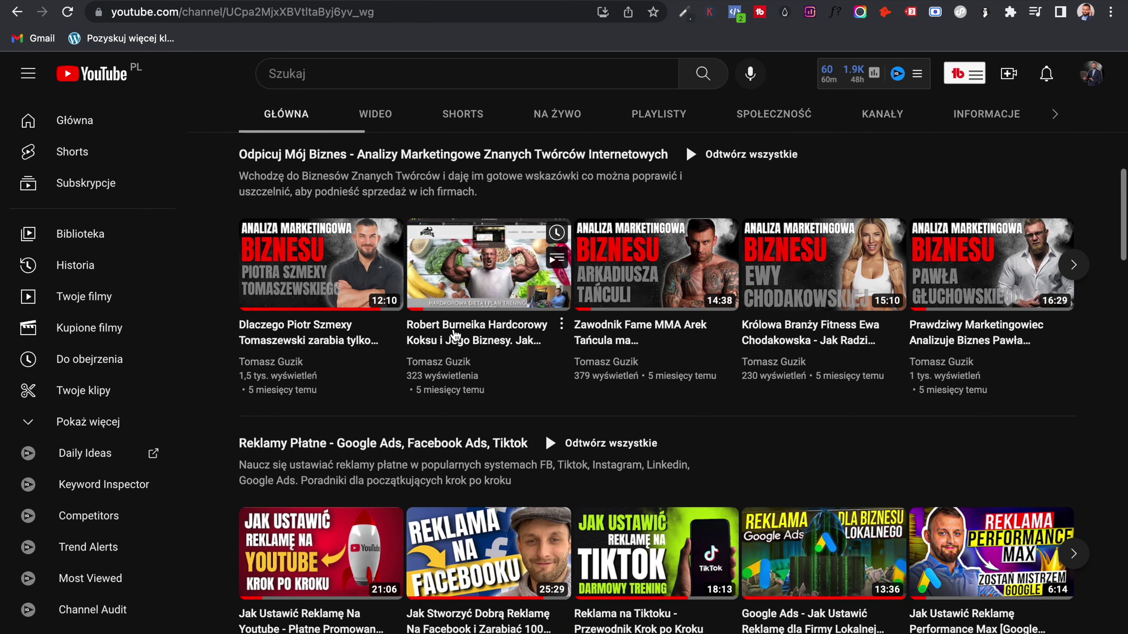
pyautogui.scroll(1, 455, 335)
pyautogui.moveTo(349, 564)
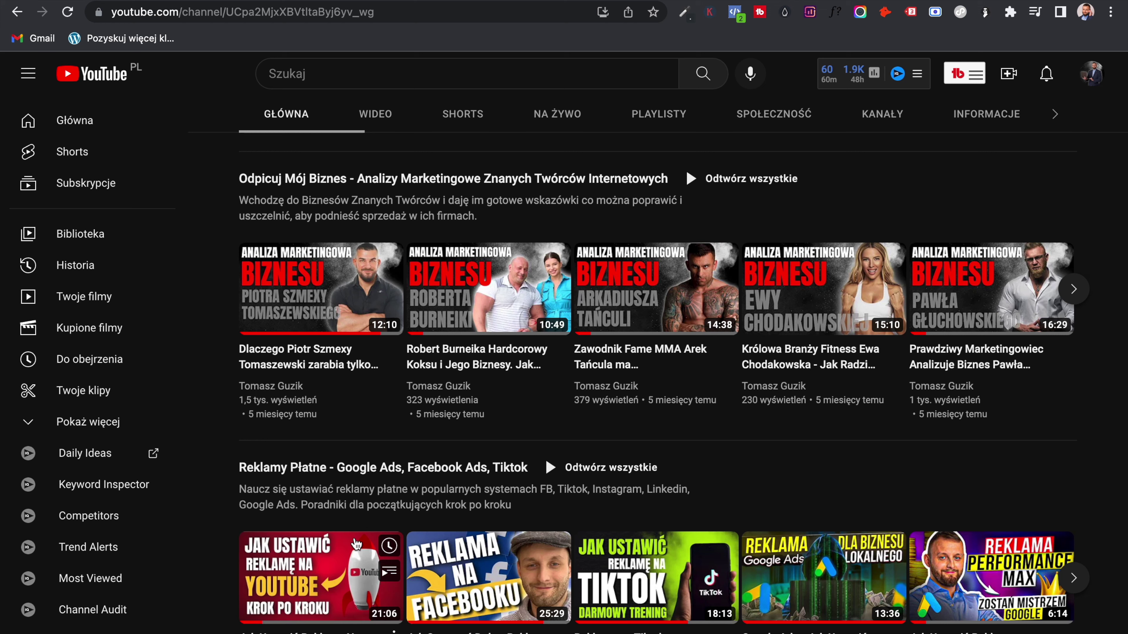
pyautogui.scroll(-1, 393, 458)
pyautogui.scroll(1, 393, 457)
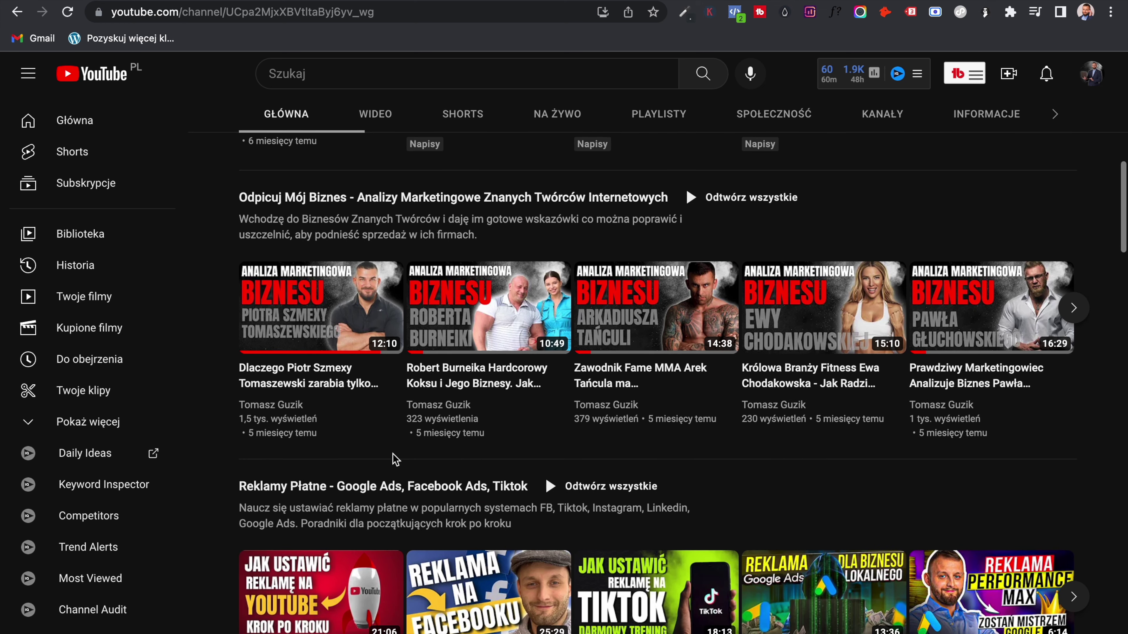
# - Look through the channel's home-page sections on business marketing analyses, paid advertising and YouTube growth
pyautogui.scroll(-2, 393, 457)
pyautogui.scroll(-1, 393, 454)
pyautogui.moveTo(363, 495)
pyautogui.scroll(6, 437, 489)
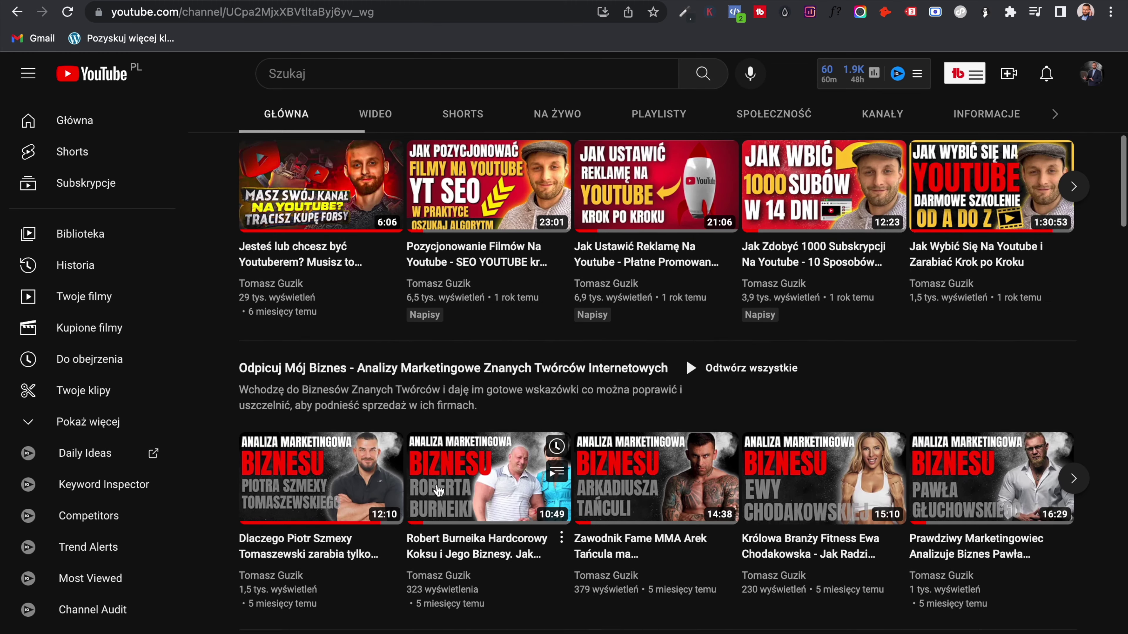
pyautogui.scroll(3, 437, 489)
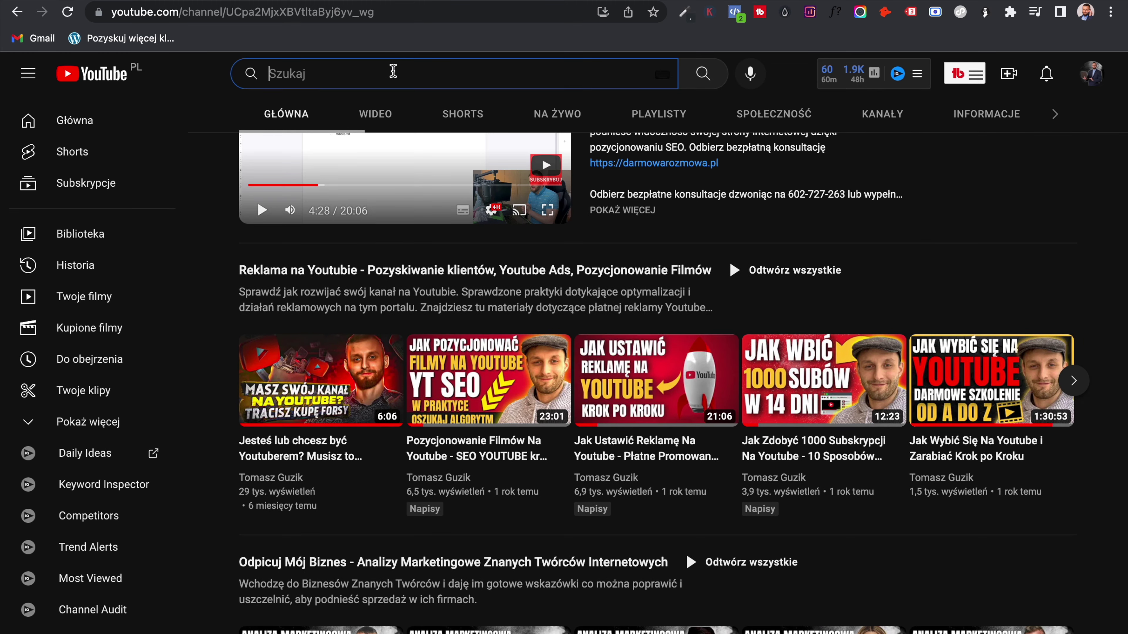
# - Search YouTube for "jak ustawic reklame na youtube" and examine the top-ranked video results
pyautogui.write('jak ustawic rekla')
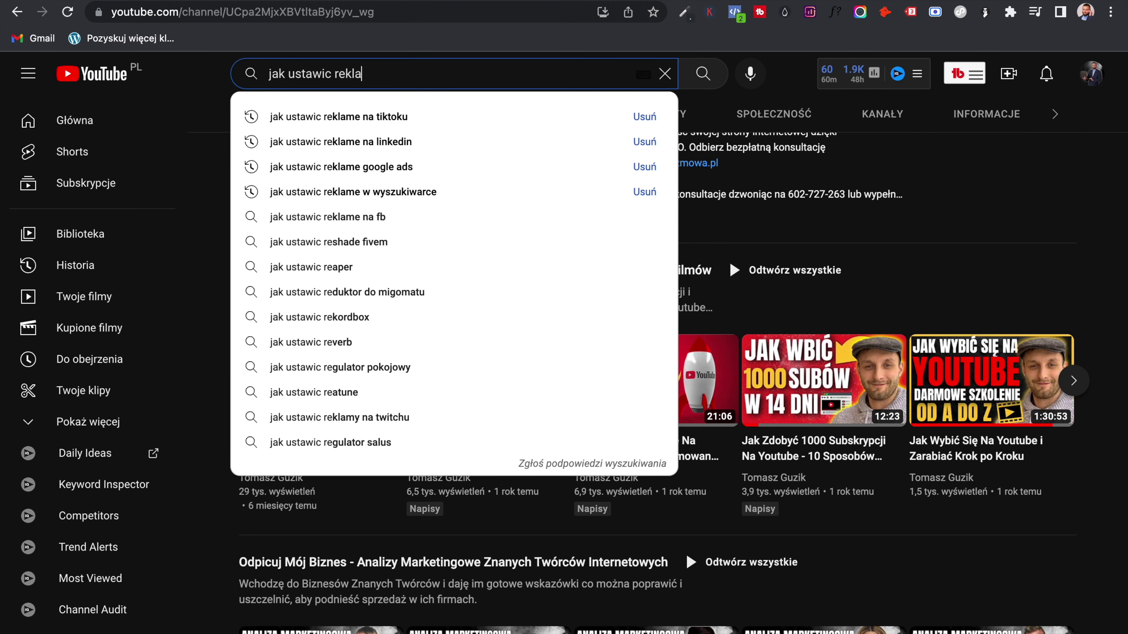
pyautogui.write('me na youtube')
pyautogui.press('Return')
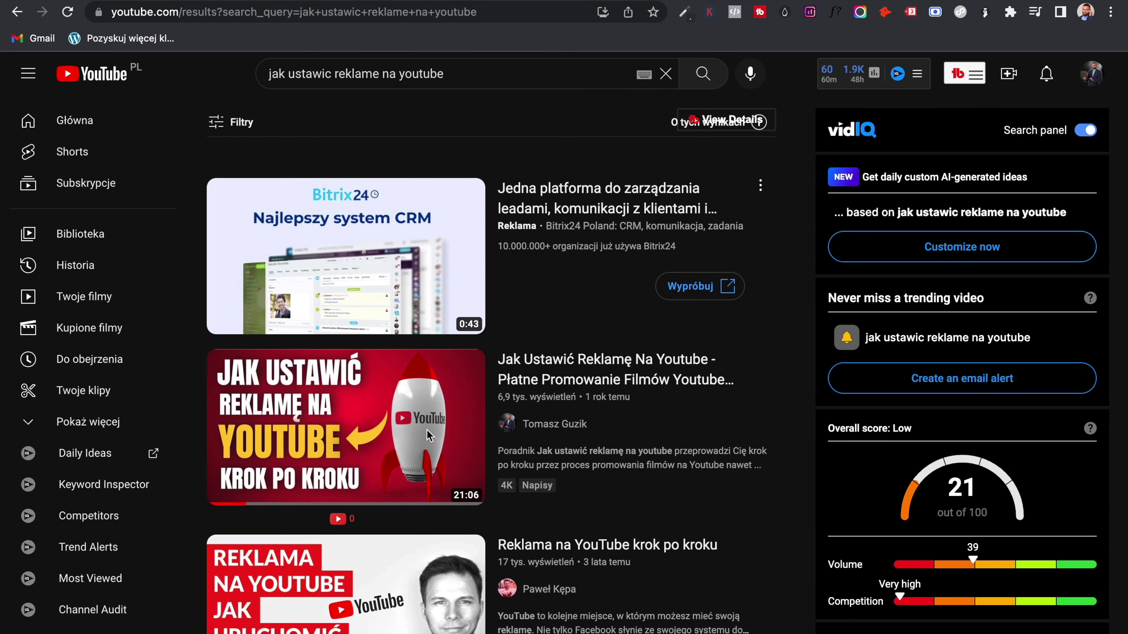
pyautogui.moveTo(367, 425)
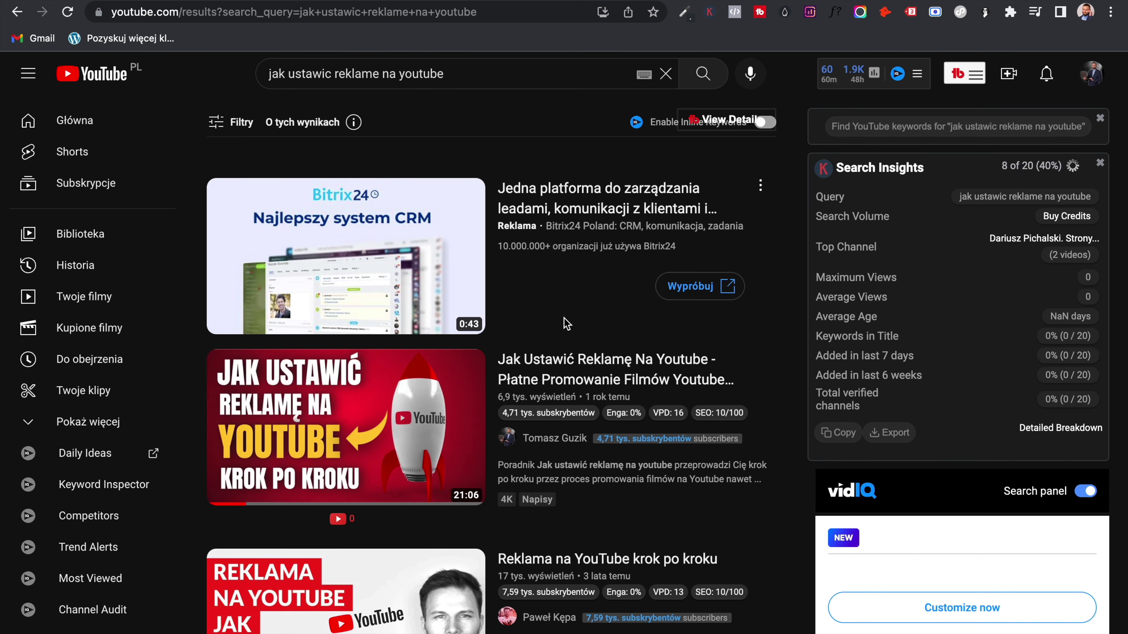
pyautogui.scroll(-1, 532, 334)
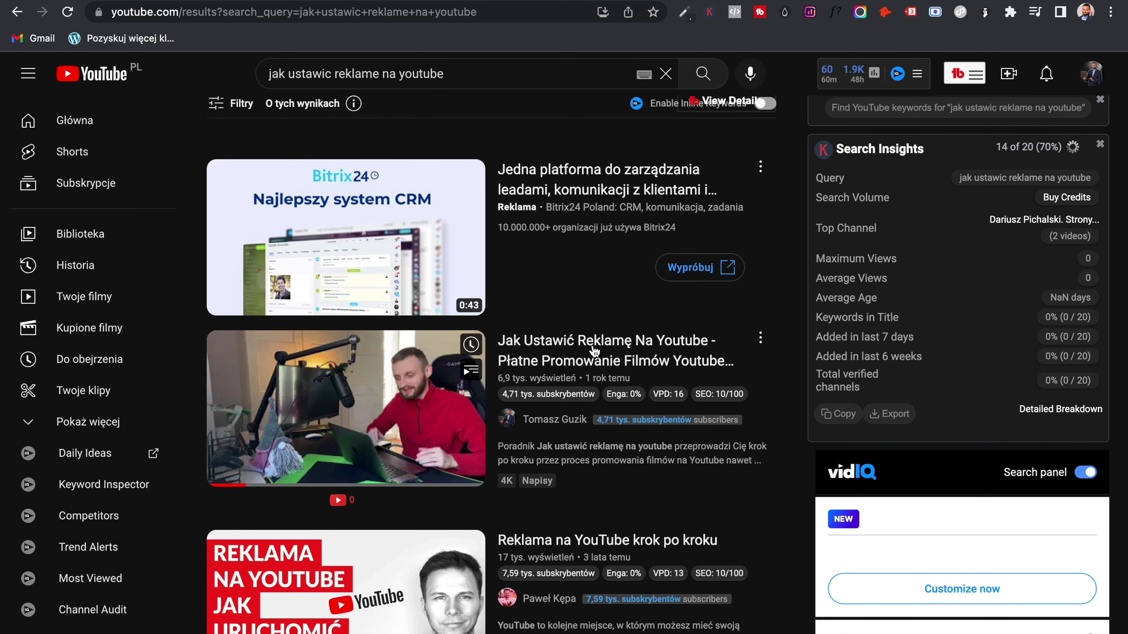
pyautogui.scroll(1, 585, 273)
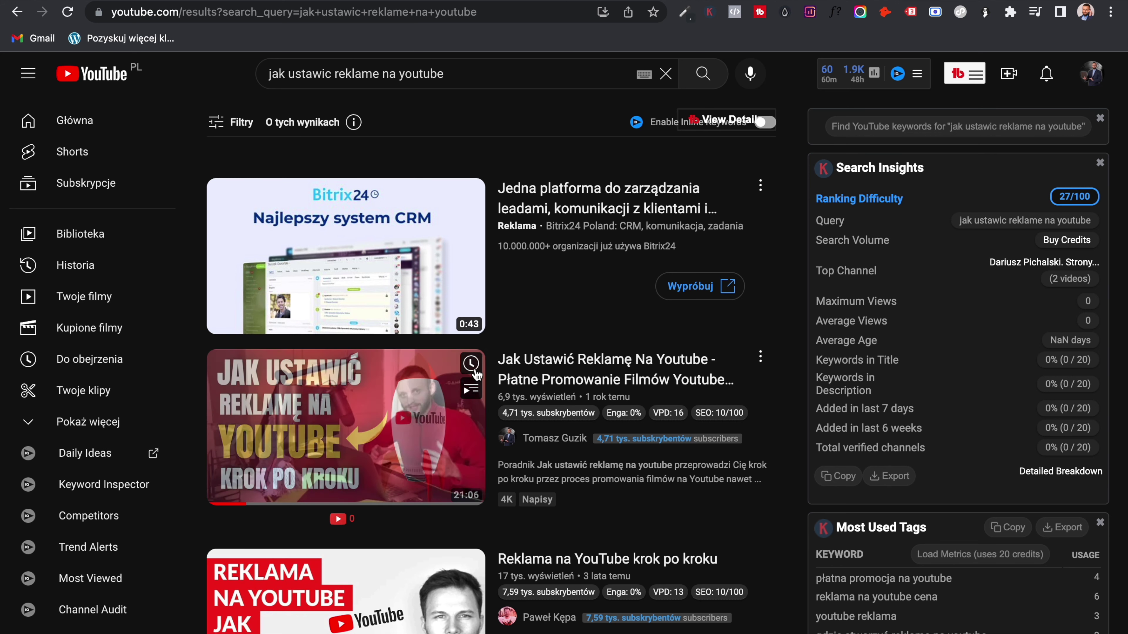
pyautogui.moveTo(457, 398)
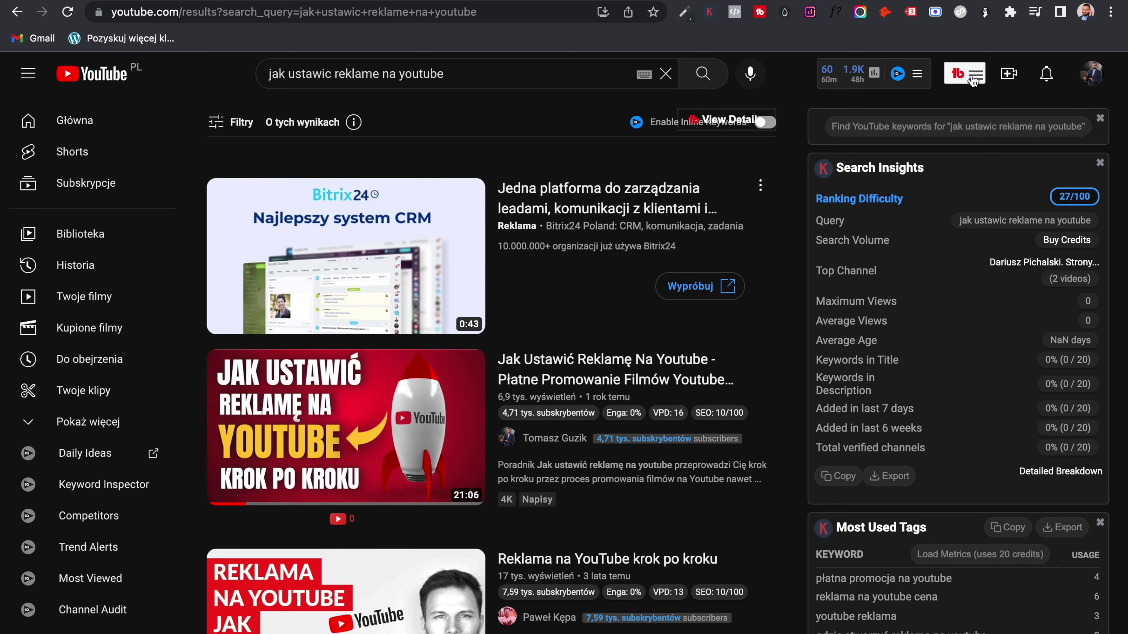
# - Open YouTube Studio and look through the titles and thumbnails in the channel's content list
pyautogui.click(1087, 80)
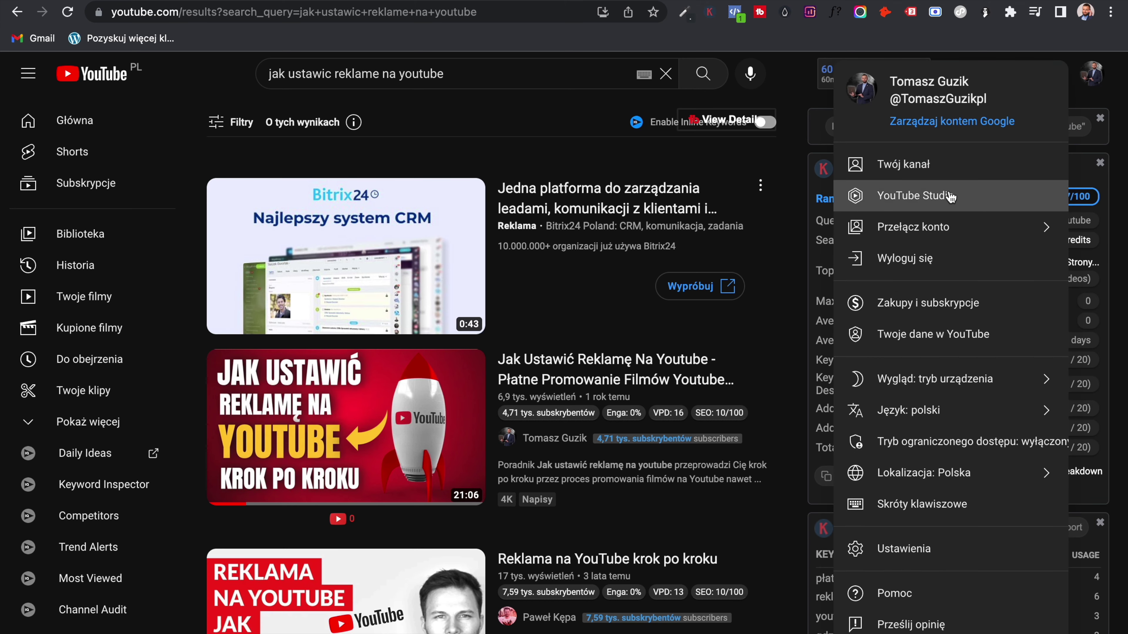
pyautogui.click(963, 195)
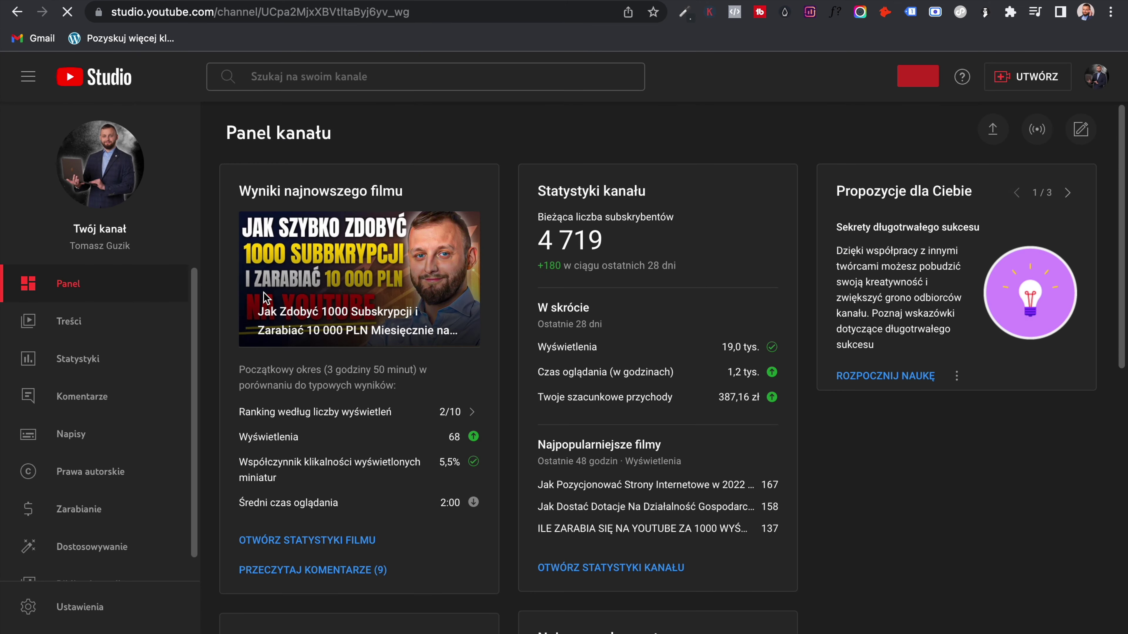
pyautogui.click(100, 333)
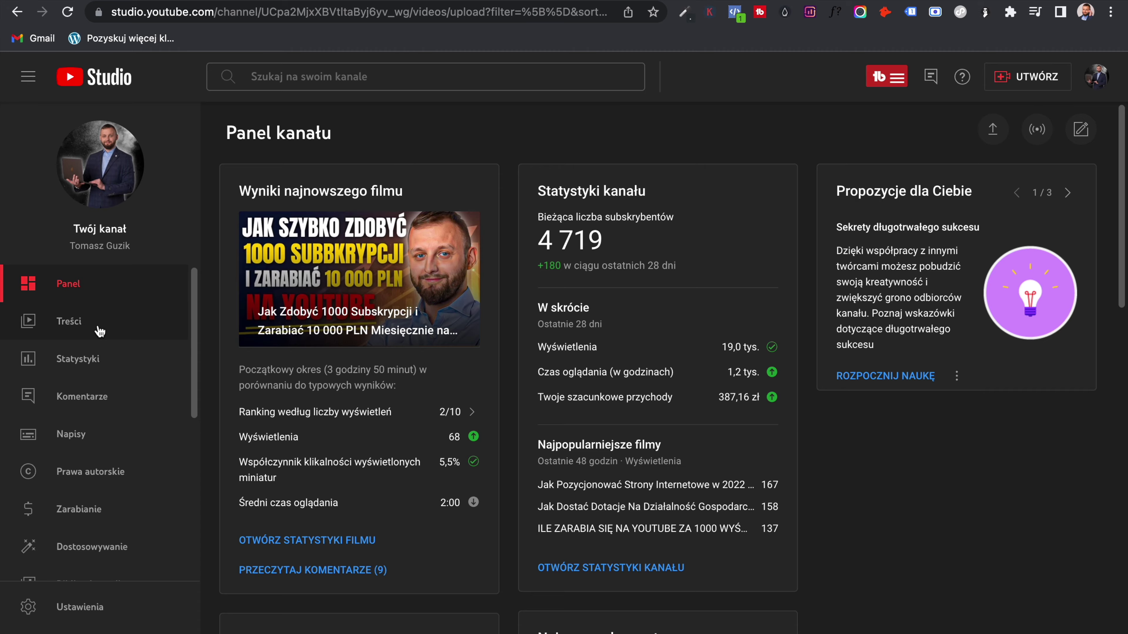
pyautogui.scroll(-15, 391, 356)
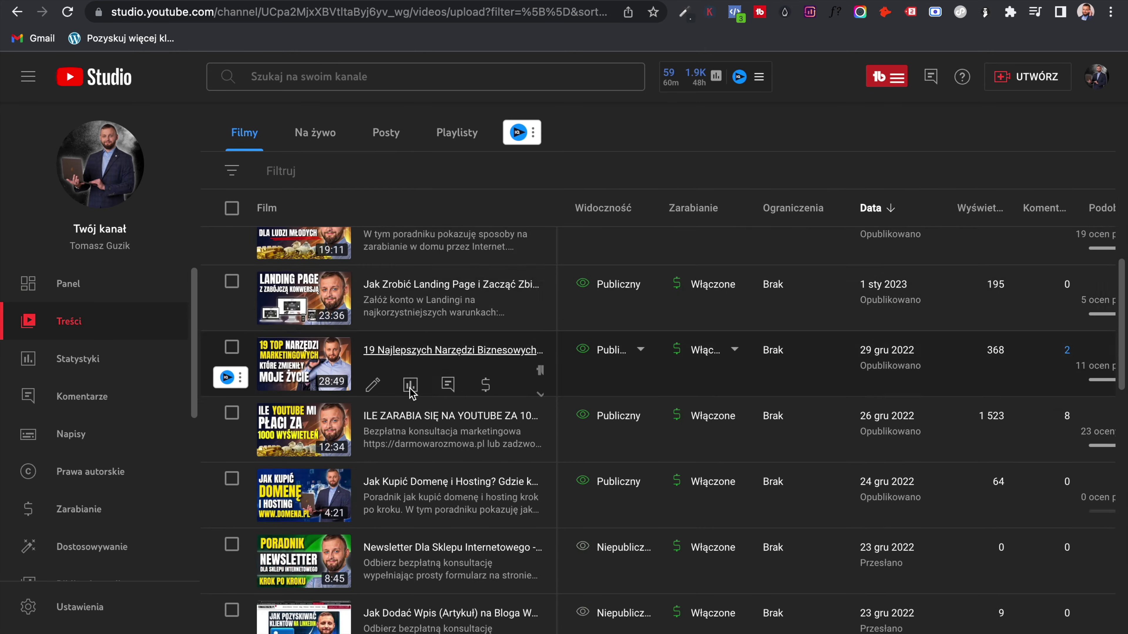
pyautogui.scroll(-5, 410, 388)
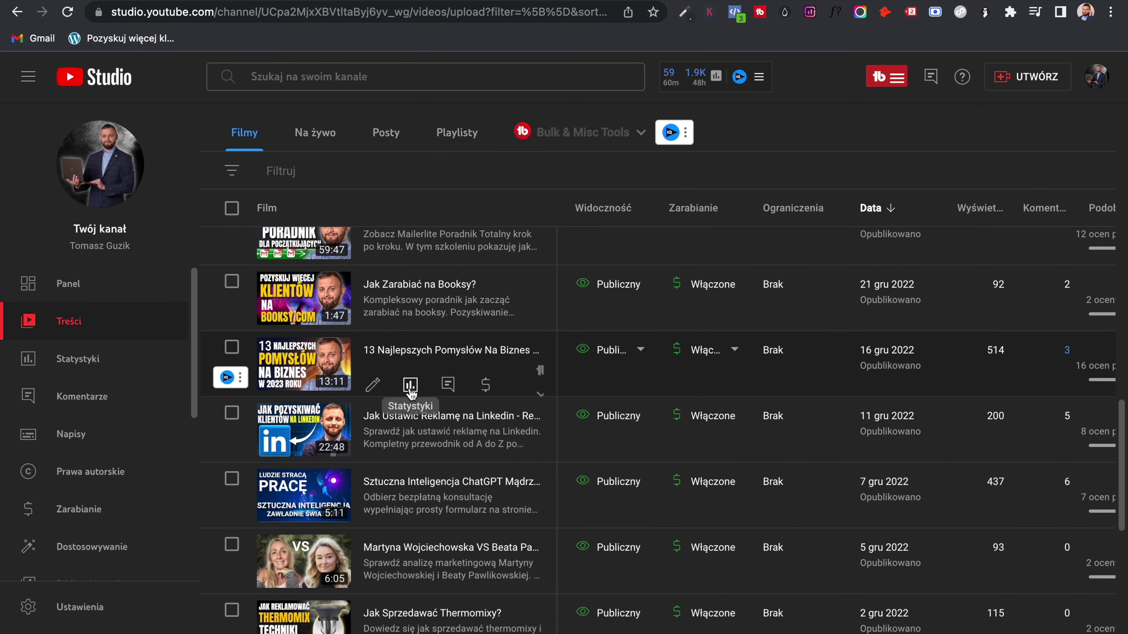
pyautogui.scroll(10, 410, 394)
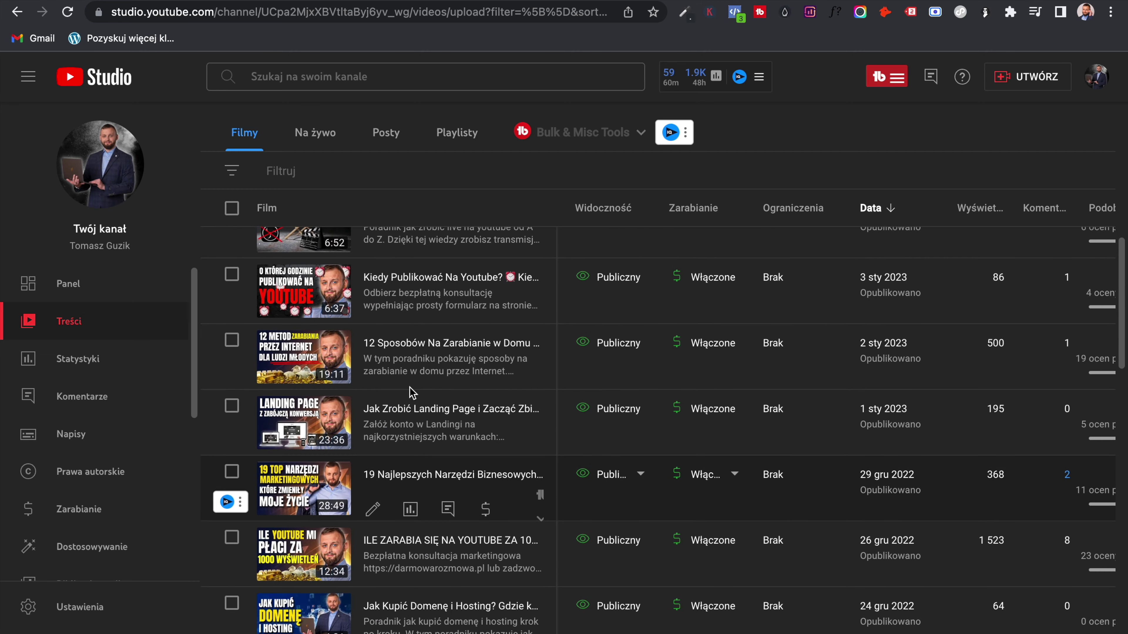
# - Return to the channel dashboard and review the most popular videos of the last 48 hours
pyautogui.click(143, 287)
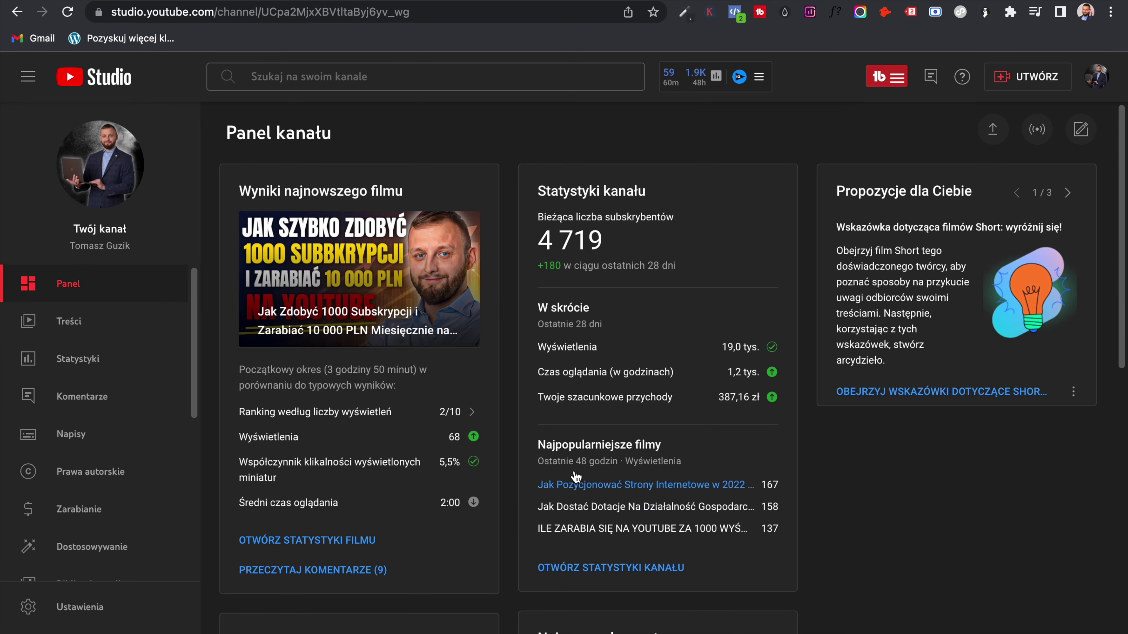
pyautogui.moveTo(638, 456); pyautogui.dragTo(537, 460)
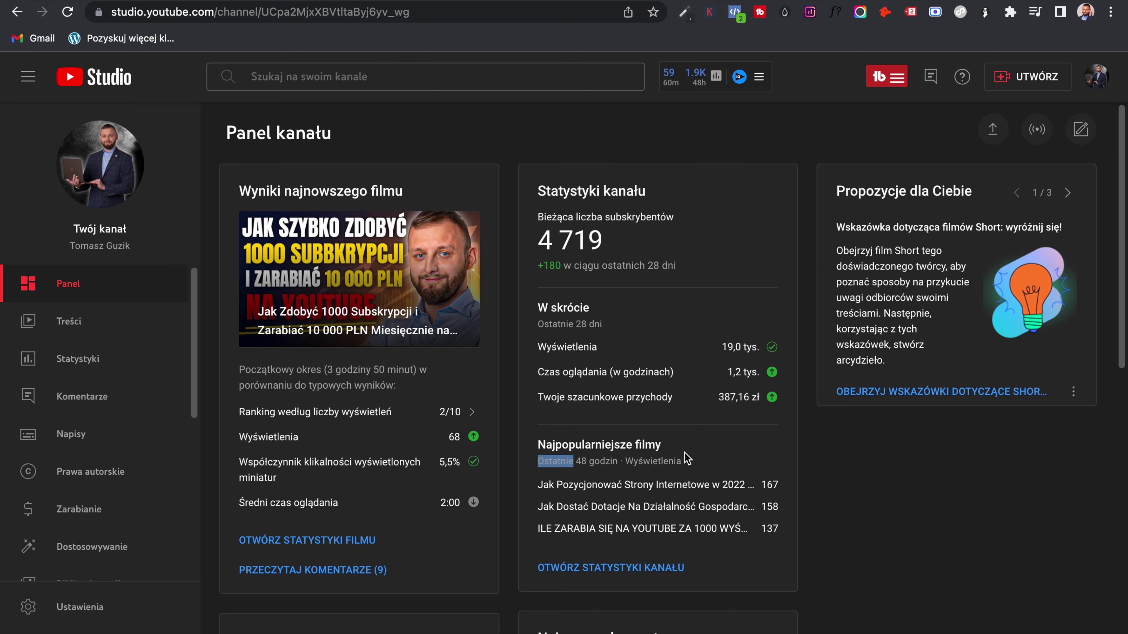
pyautogui.scroll(-1, 710, 466)
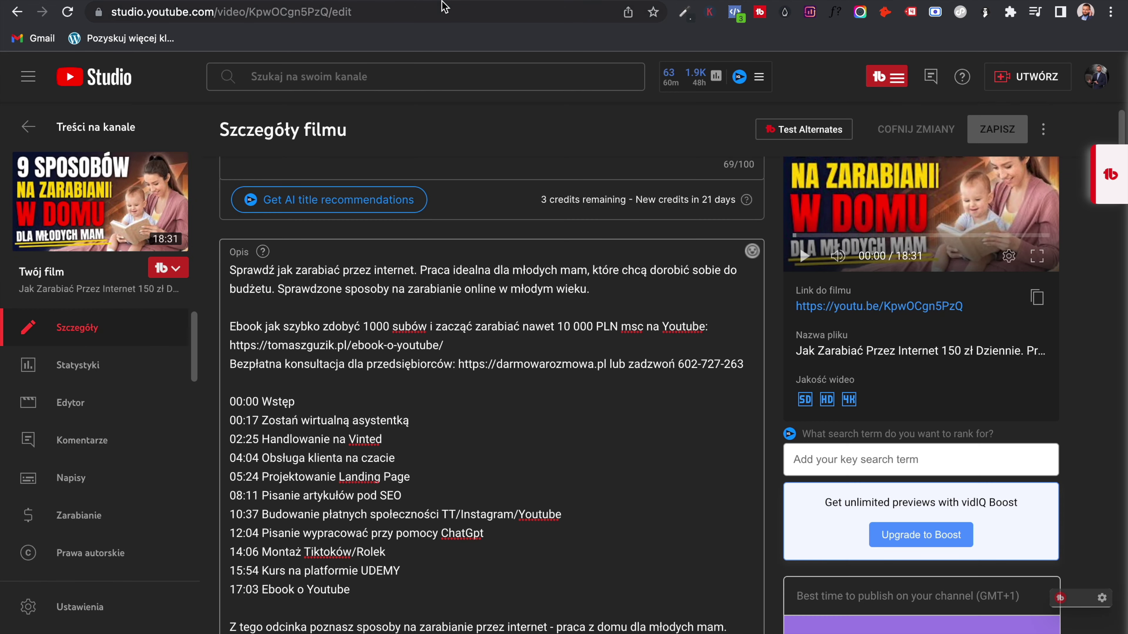
# - Open the YouTube home page and search for "seo"
pyautogui.click(442, 7)
pyautogui.write('yo')
pyautogui.press('Return')
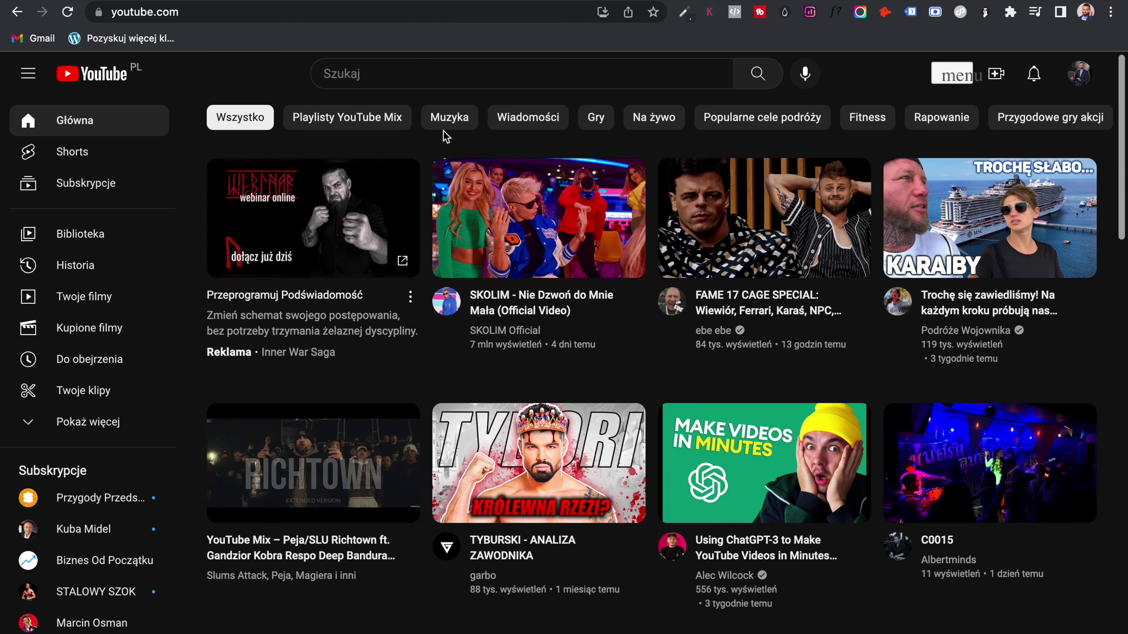
pyautogui.click(421, 72)
pyautogui.write('seo')
pyautogui.press('Return')
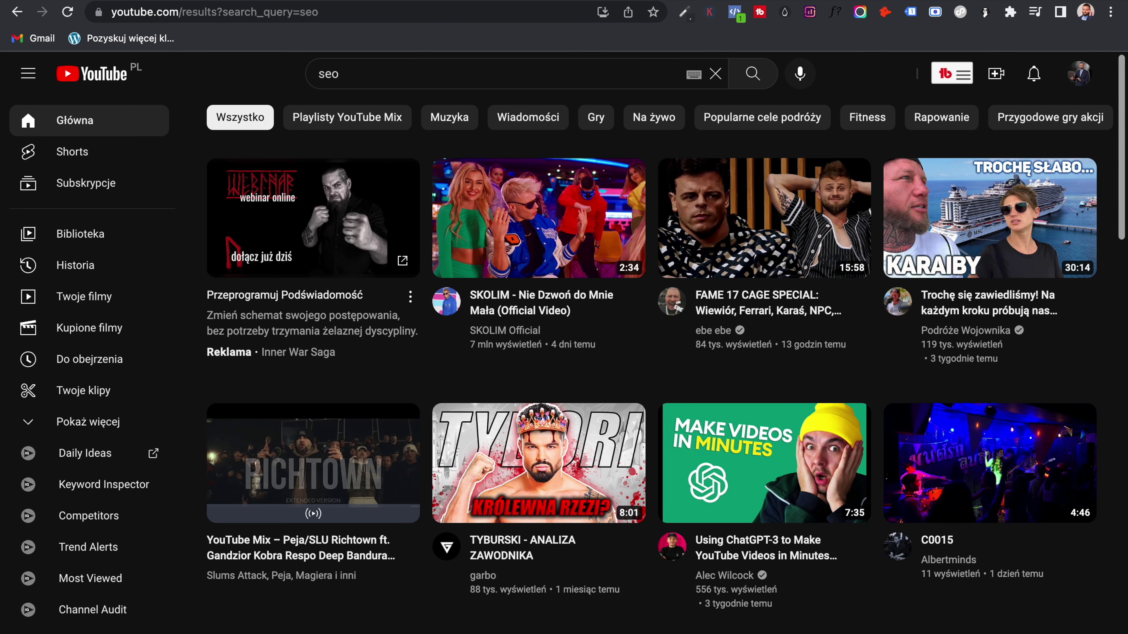
# - Examine the "seo" search results and the SEO score details of the two top-ranked videos
pyautogui.scroll(-2, 424, 258)
pyautogui.scroll(-1, 427, 261)
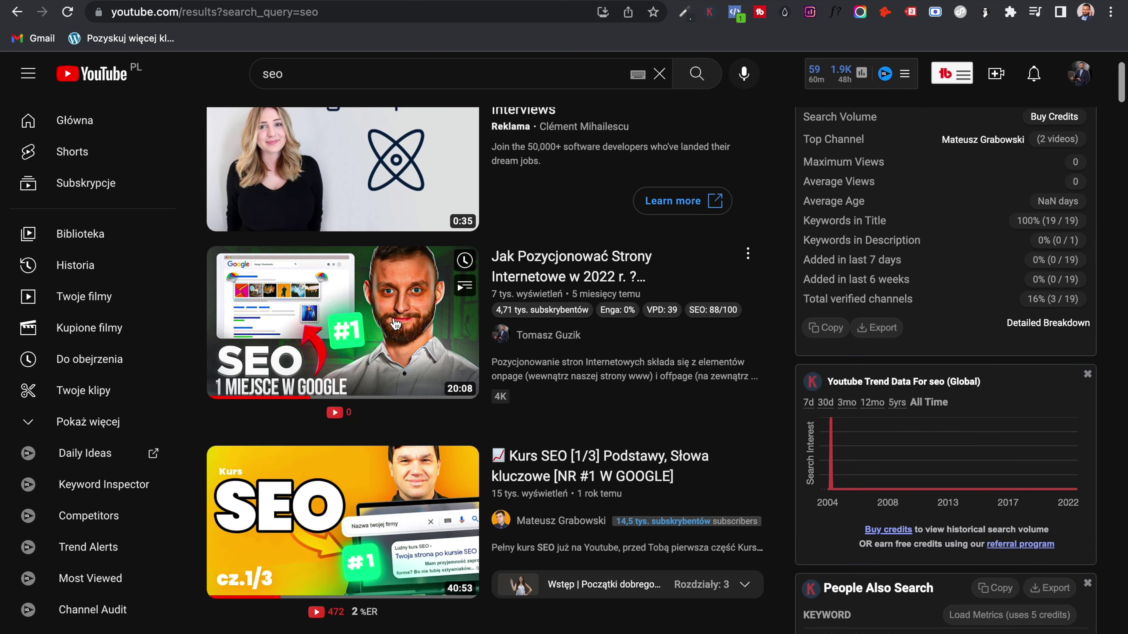
pyautogui.moveTo(391, 322)
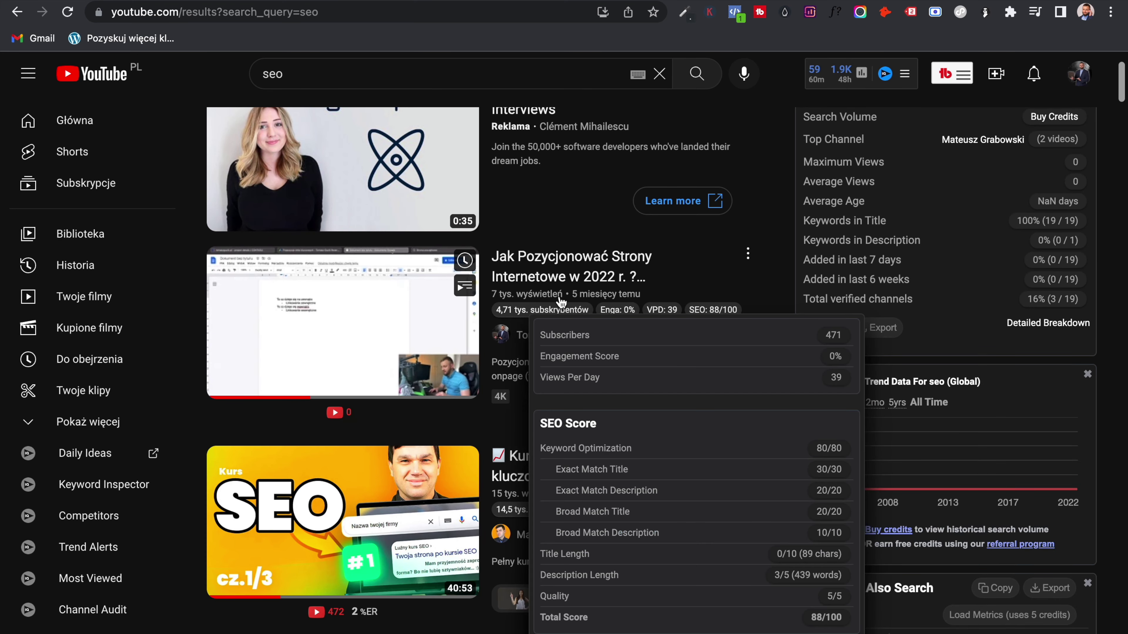
pyautogui.scroll(1, 560, 302)
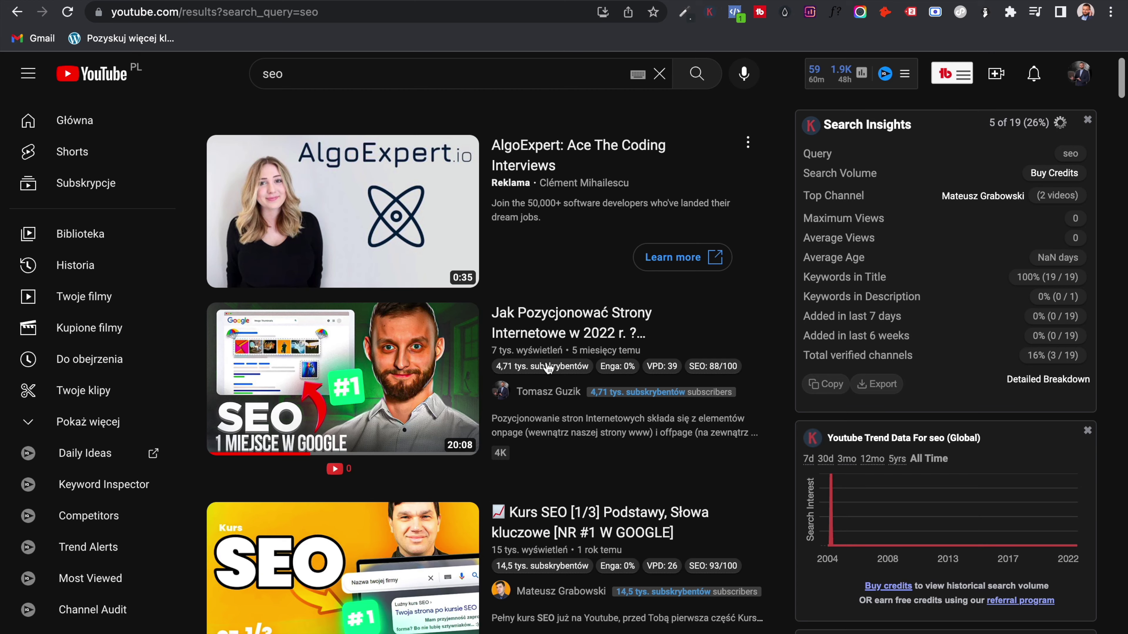
pyautogui.scroll(-4, 517, 363)
pyautogui.moveTo(524, 342)
pyautogui.scroll(1, 524, 343)
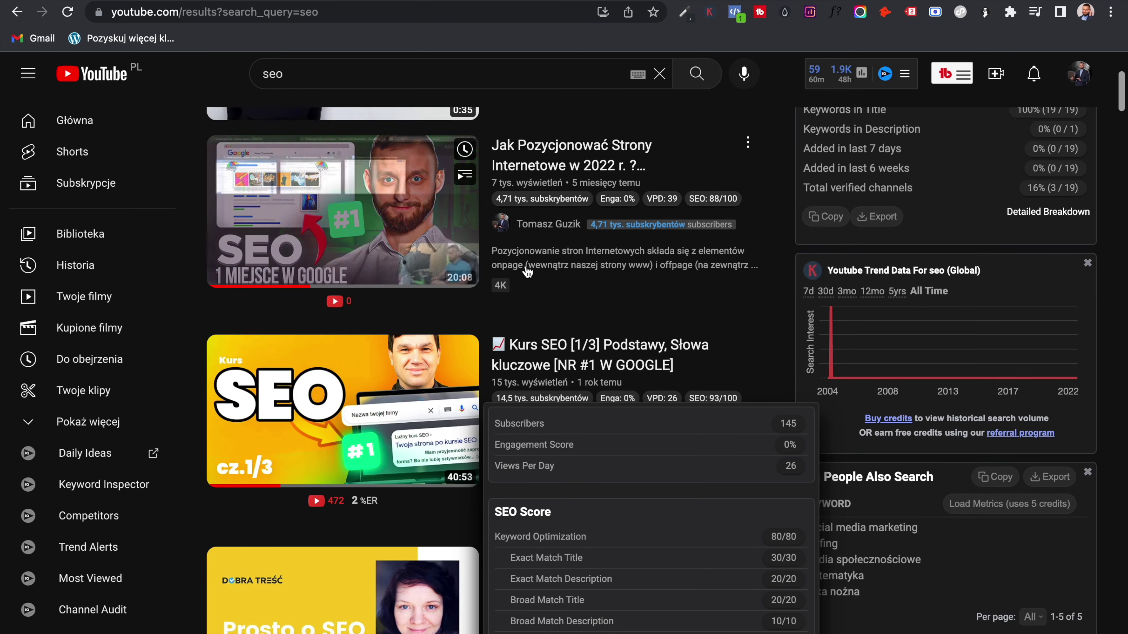
pyautogui.scroll(3, 524, 342)
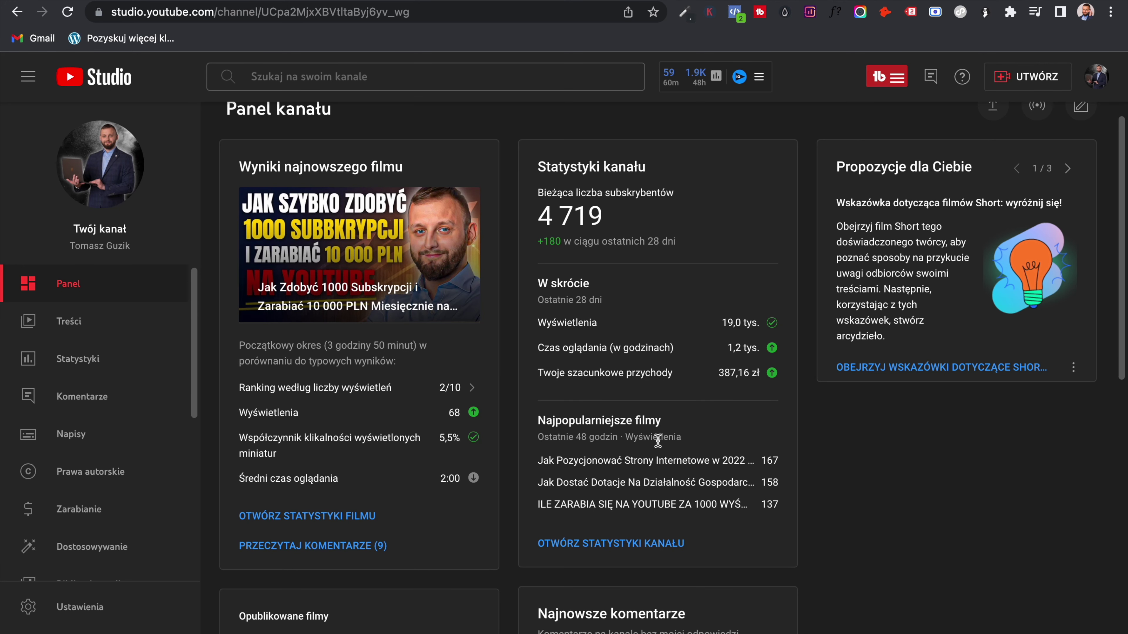